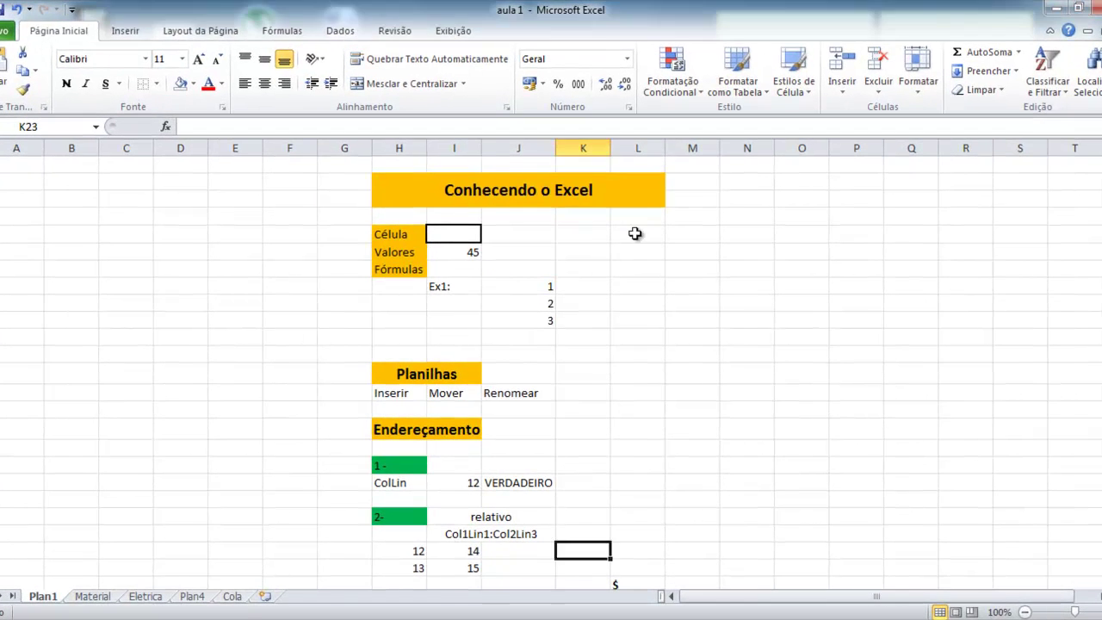
Step: Enter the value 45 in cell L5, on the Célula row
click(618, 239)
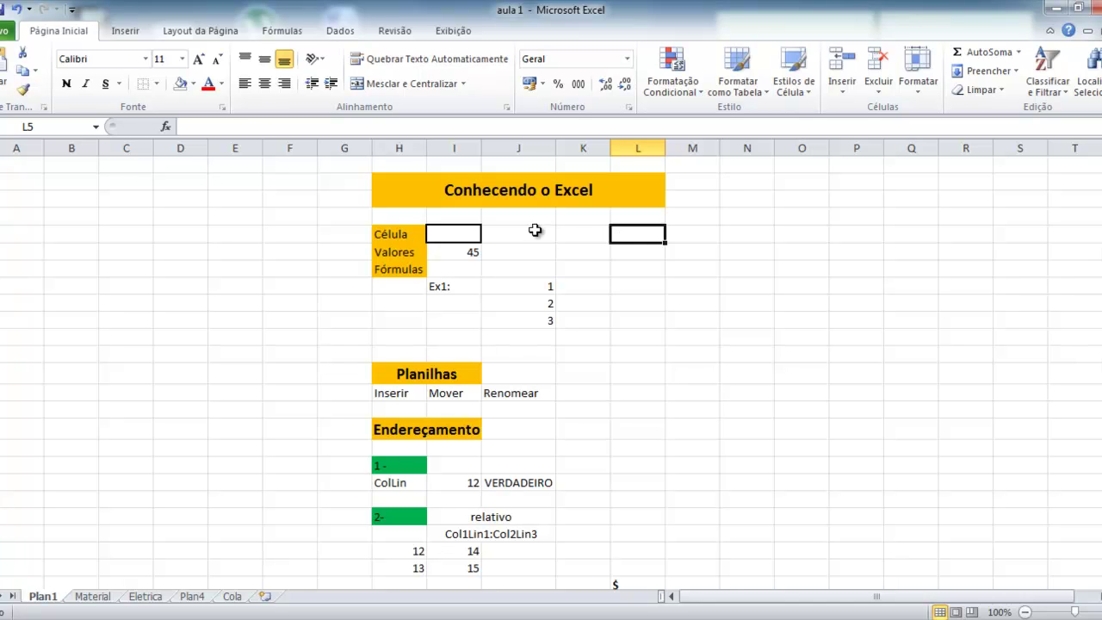
click(573, 231)
click(631, 236)
click(596, 236)
click(614, 235)
text(45)
key(Return)
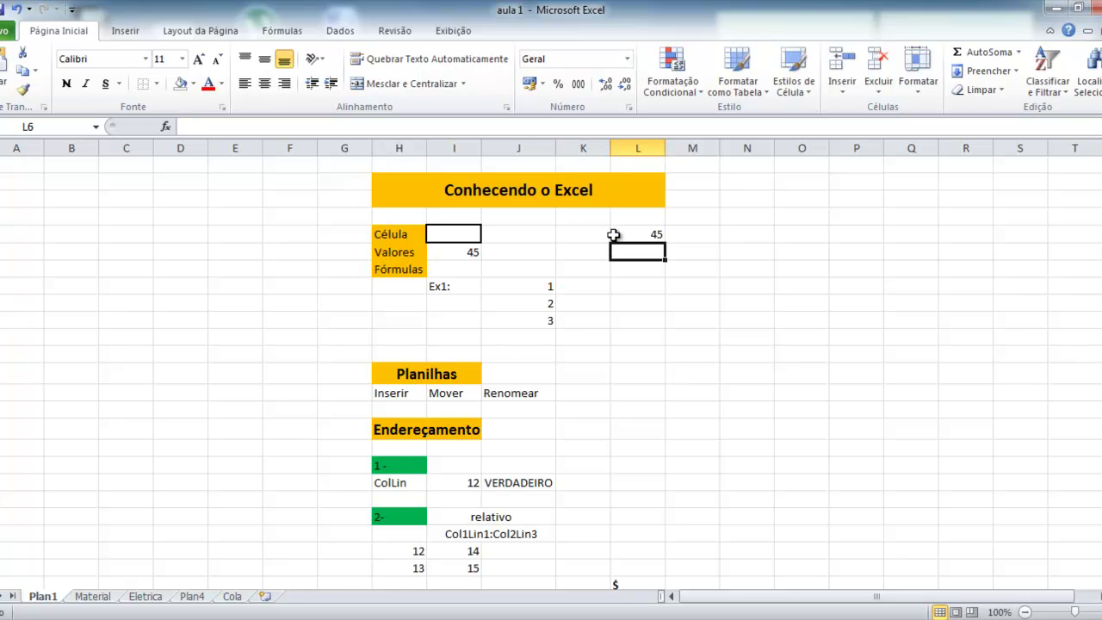
Step: Enter the word textos in cell L6, on the Valores row
text(test)
key(BackSpace)
key(BackSpace)
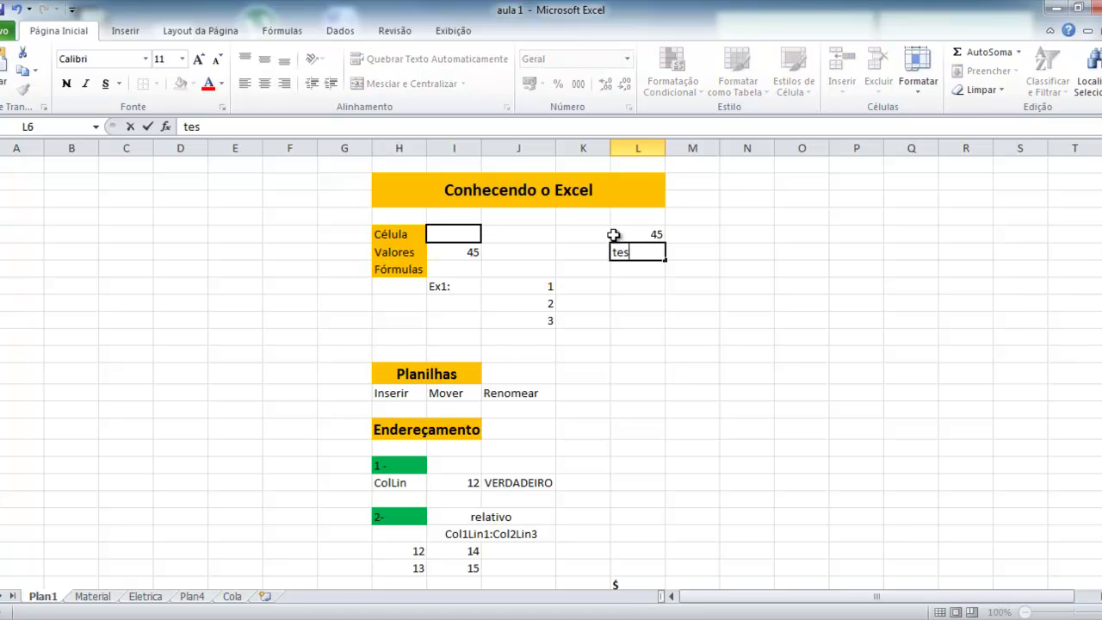
text(xtos)
key(Return)
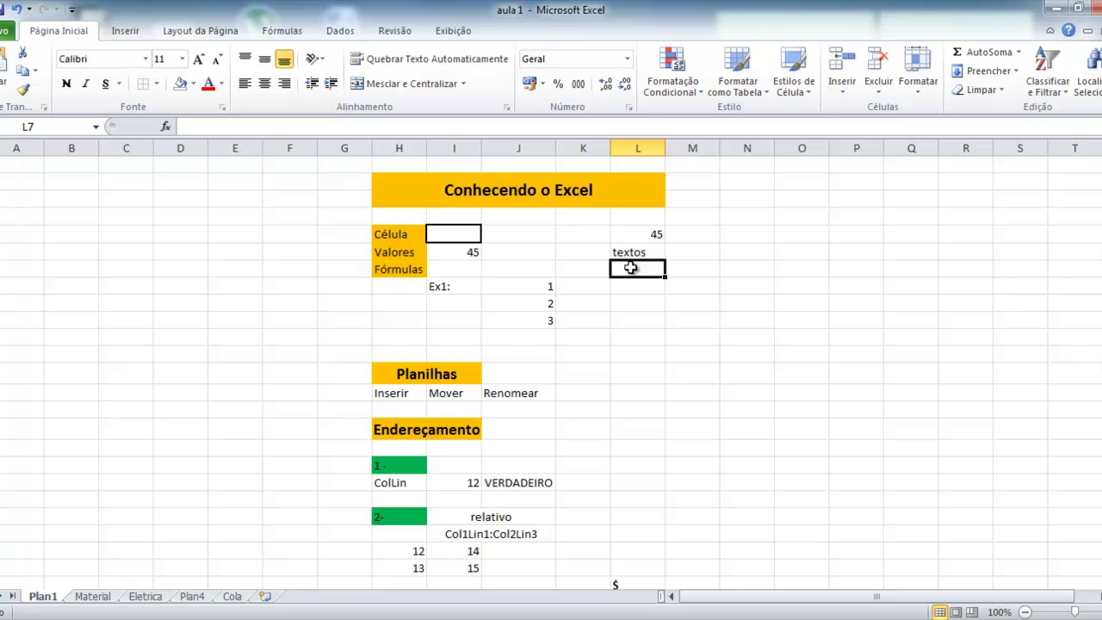
Step: Enter the formula =6+4 in cell L7, on the Fórmulas row
text(=)
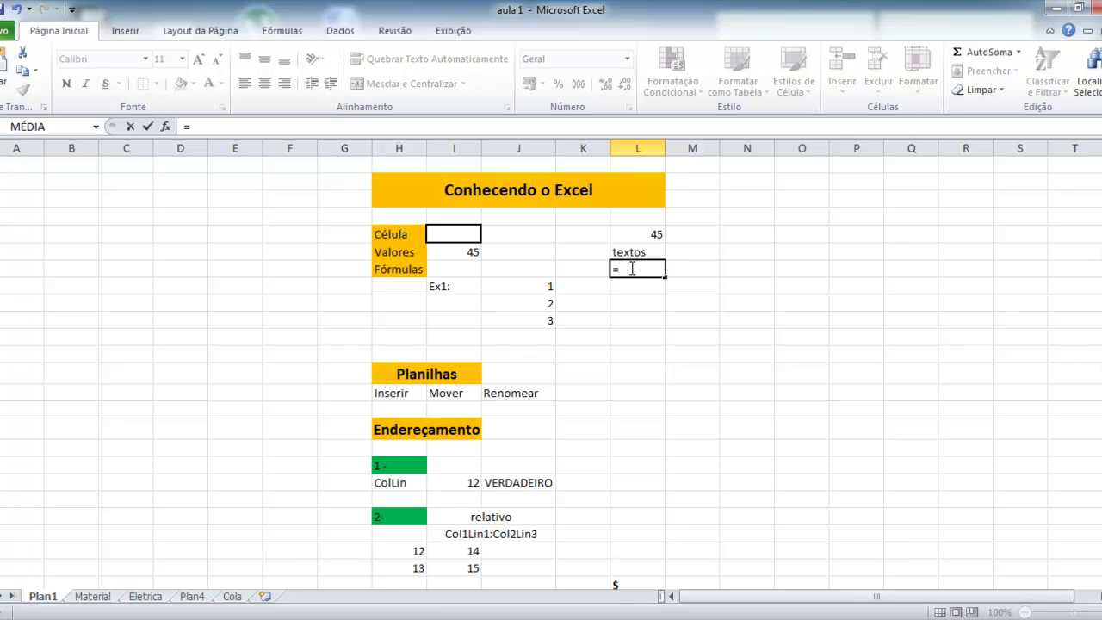
text(6+4)
key(Return)
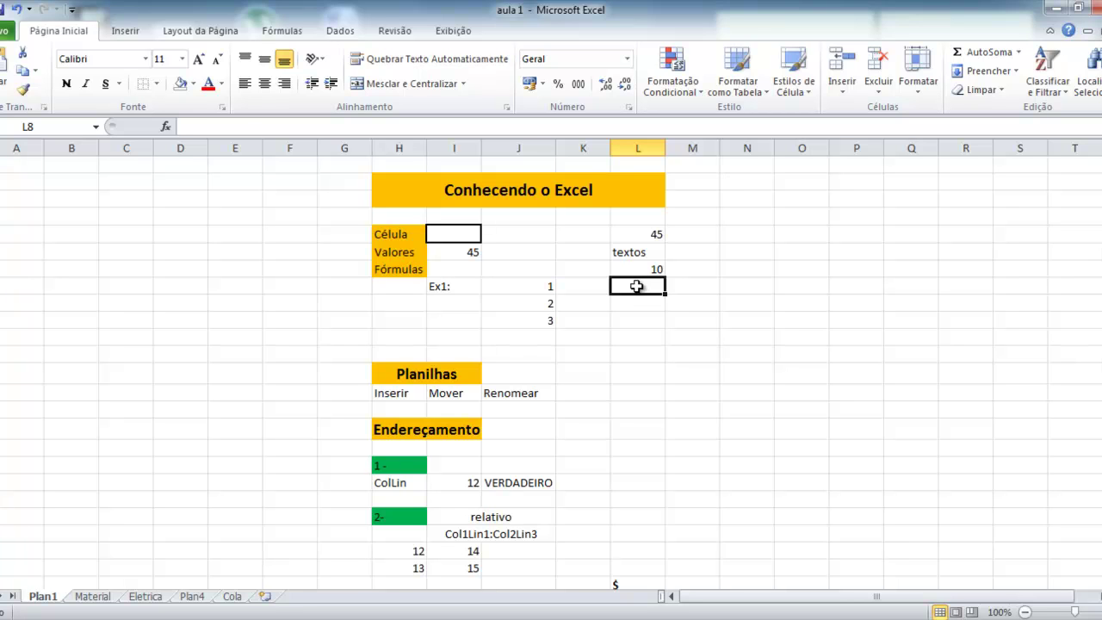
Step: Enter the formula =J8+J9+J10 in cell L8 to add the three Ex1 values
drag(522, 285, 527, 316)
click(638, 285)
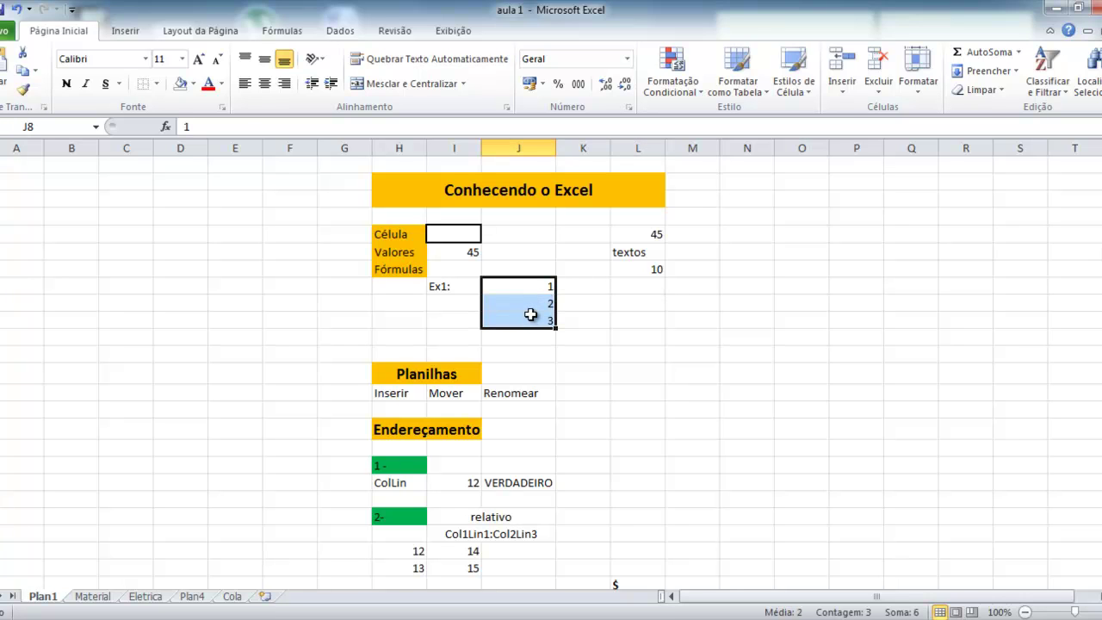
click(638, 288)
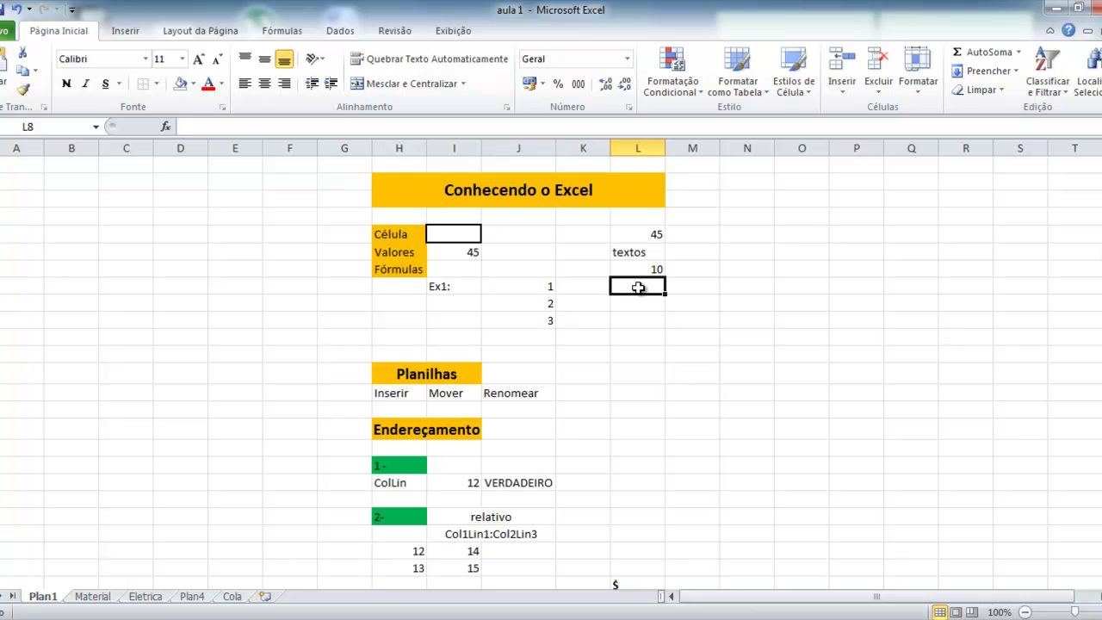
text(=)
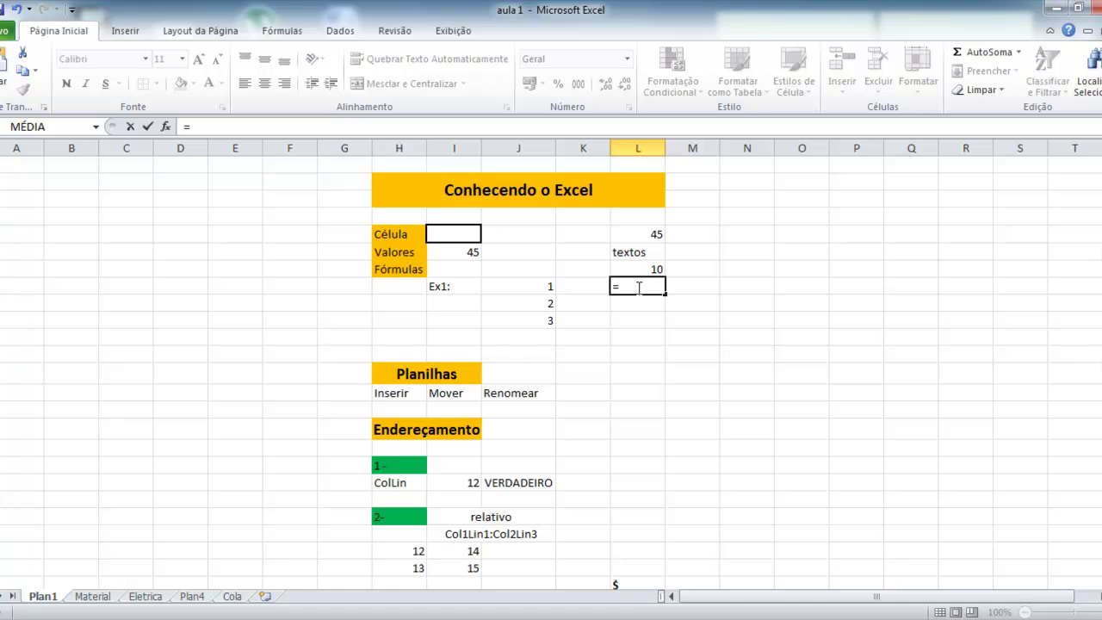
click(546, 288)
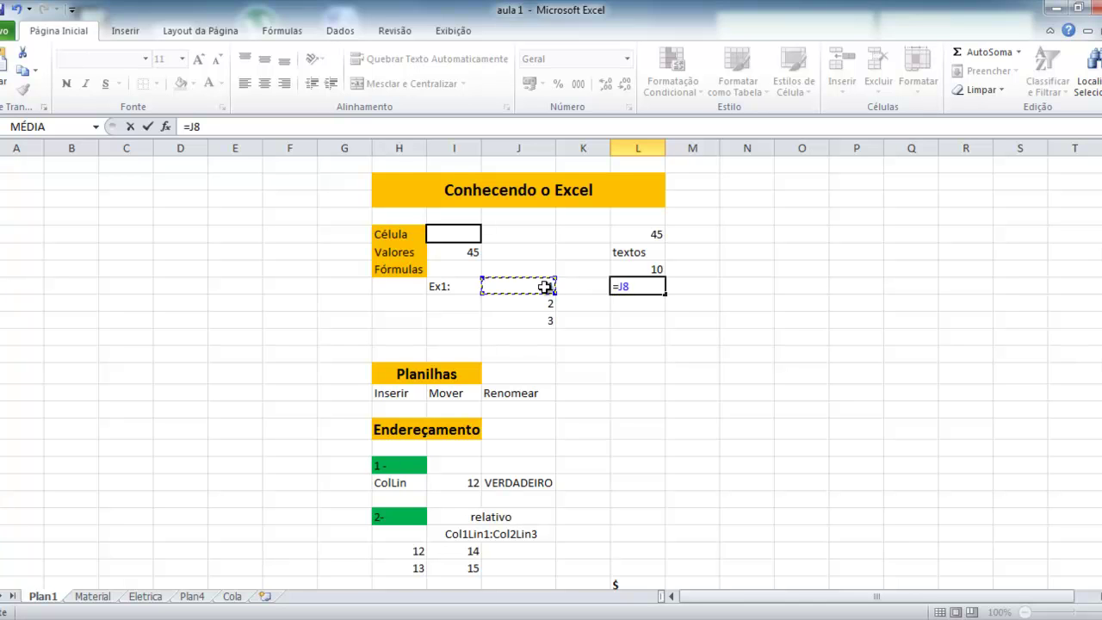
text(+)
click(536, 303)
text(+)
click(546, 320)
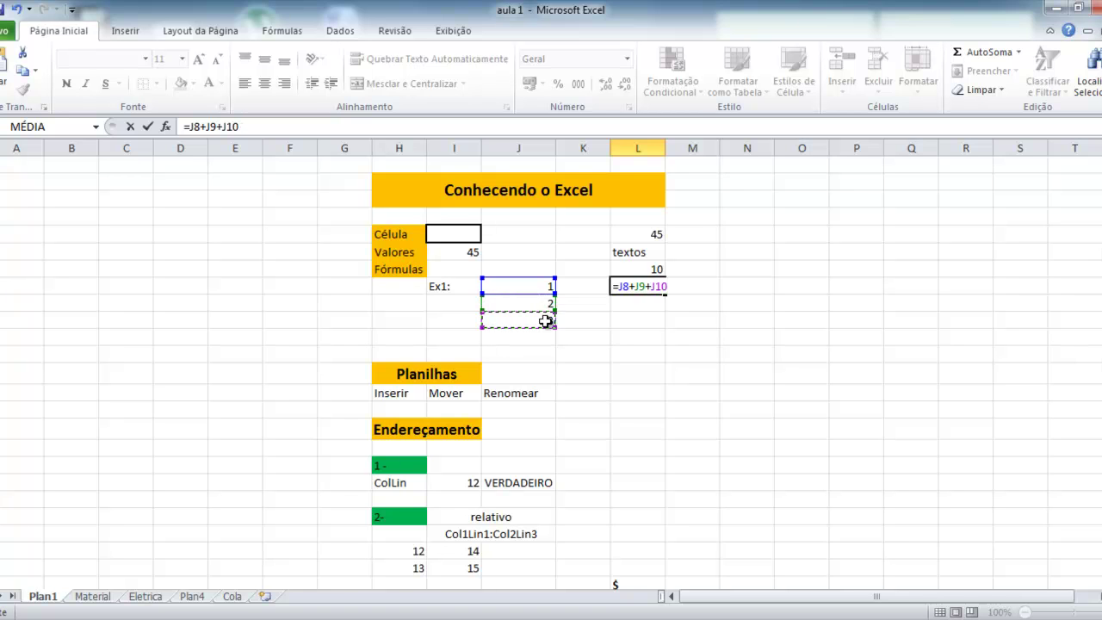
key(Return)
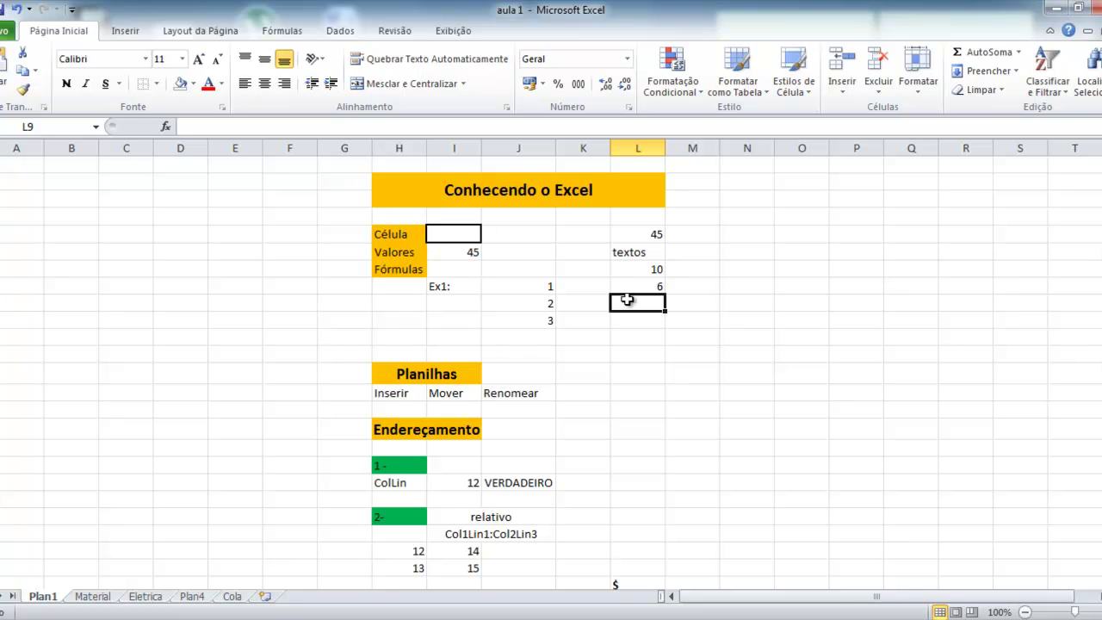
Step: Insert a blank worksheet before Plan1 and delete that new worksheet again
scroll(516, 319, down, 1)
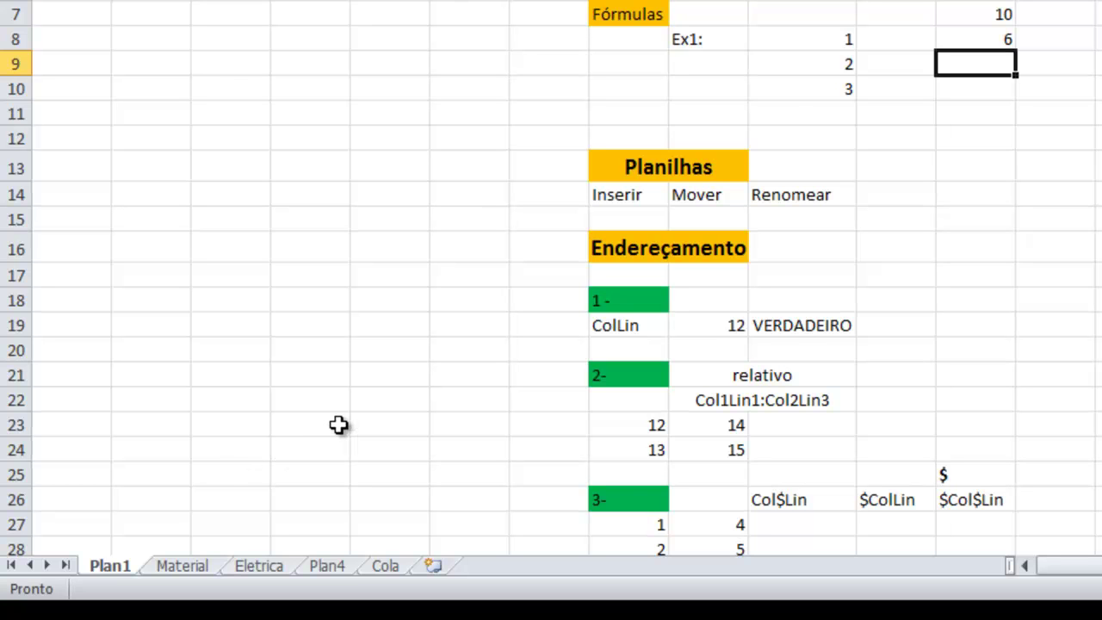
right_click(123, 576)
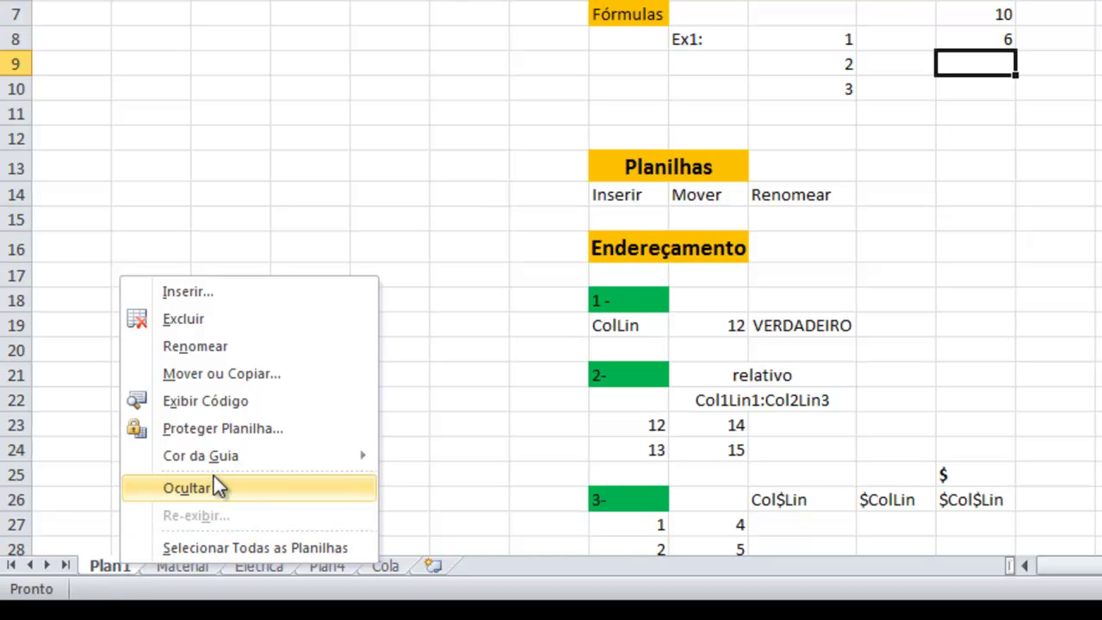
click(205, 294)
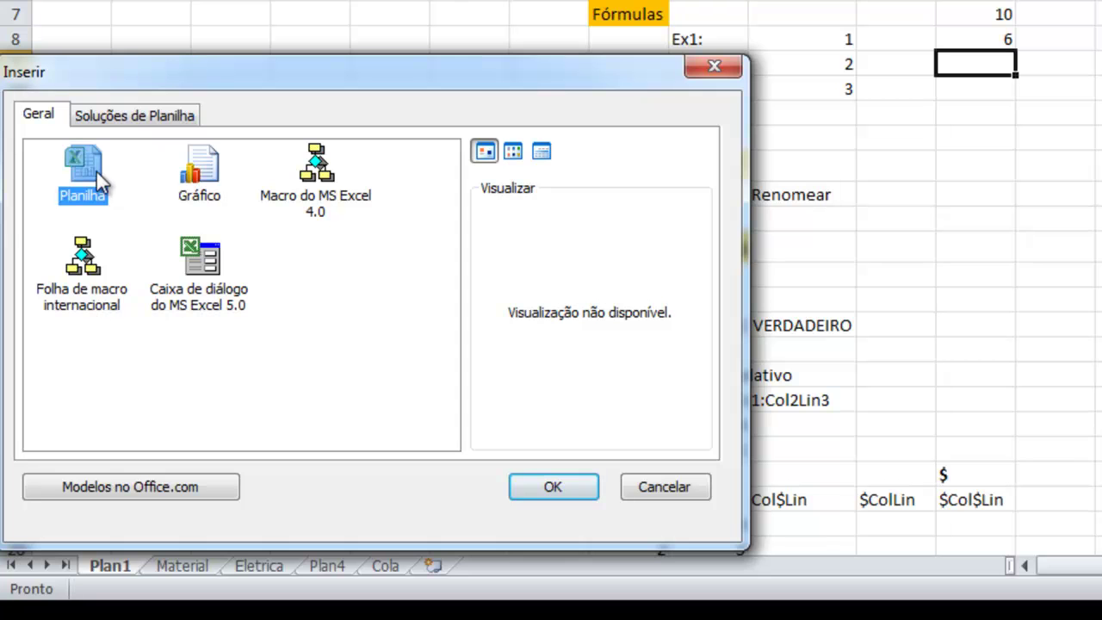
click(550, 483)
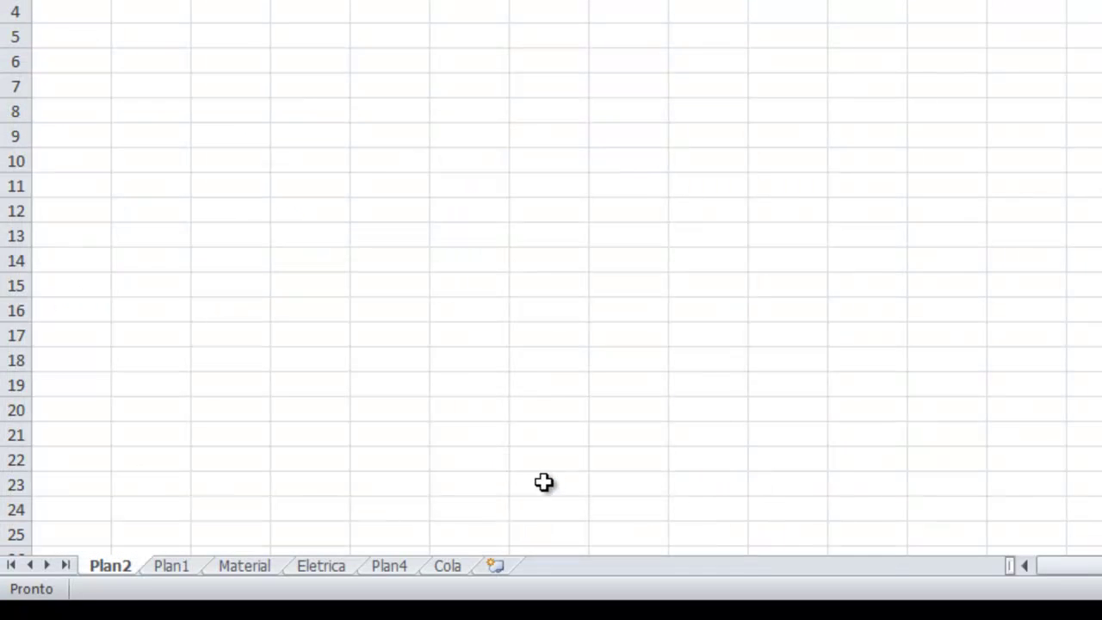
right_click(112, 561)
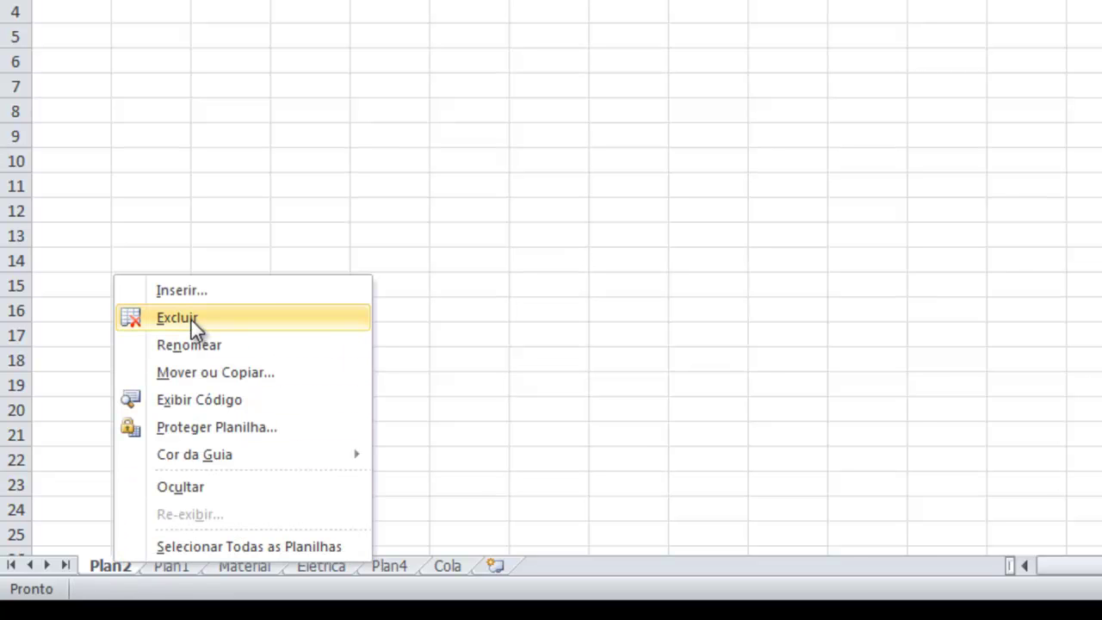
click(191, 321)
Step: Move the Plan1 worksheet to the end of the aula 1.xlsx workbook without creating a copy
right_click(123, 563)
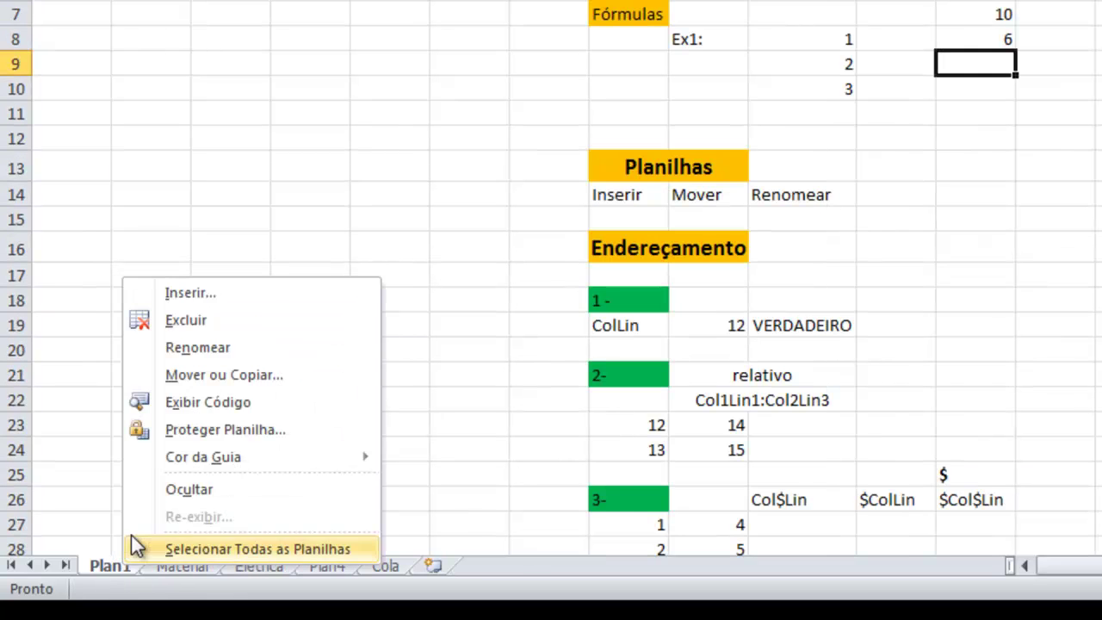
click(256, 374)
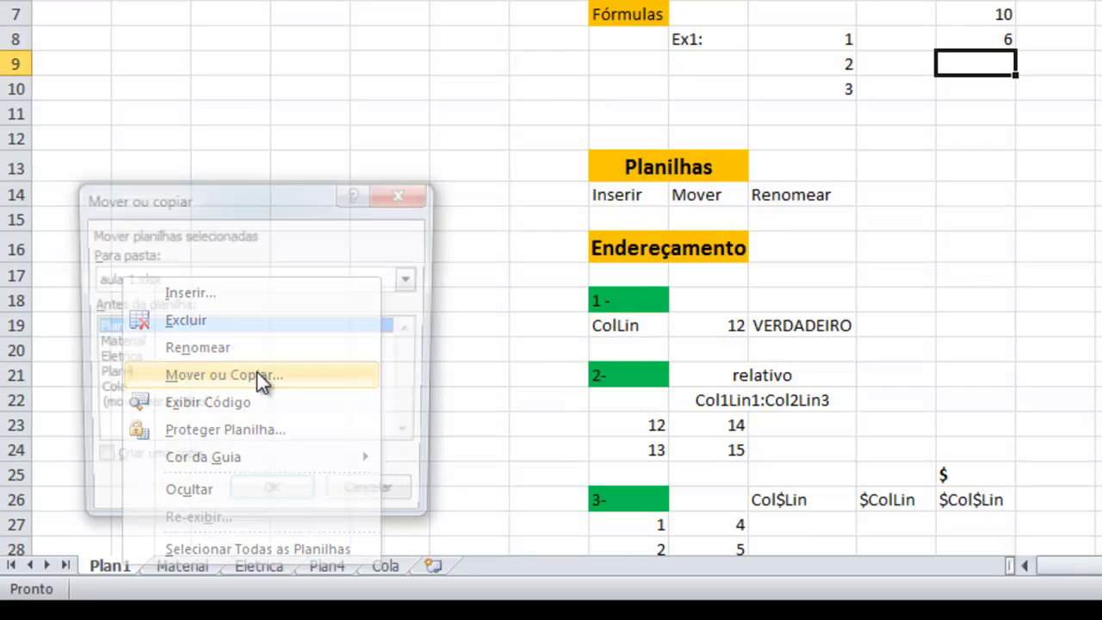
click(197, 409)
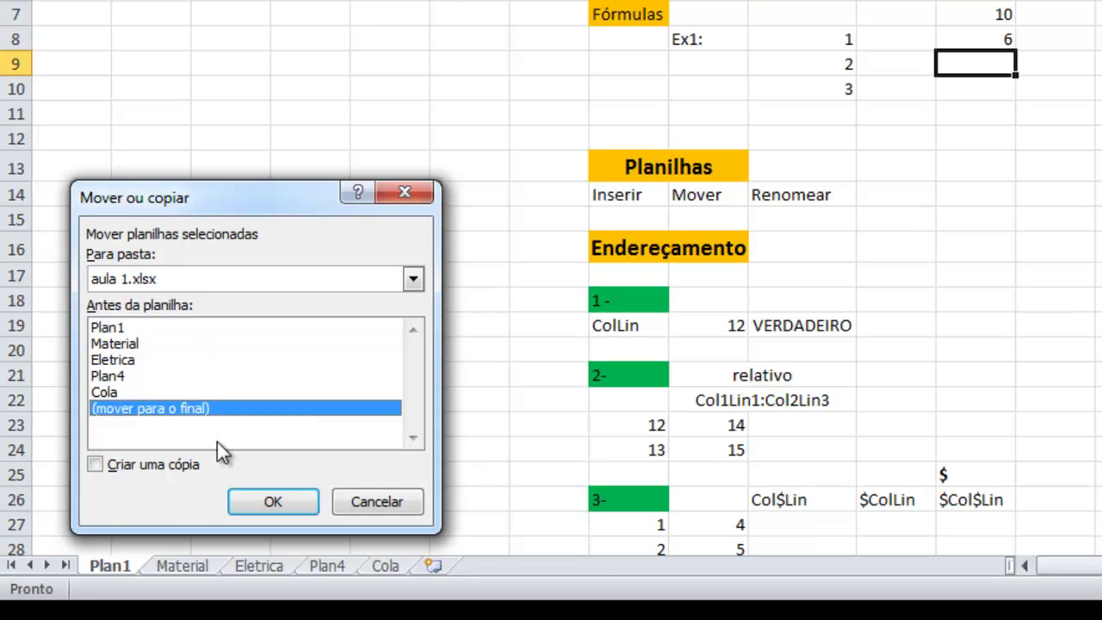
click(281, 502)
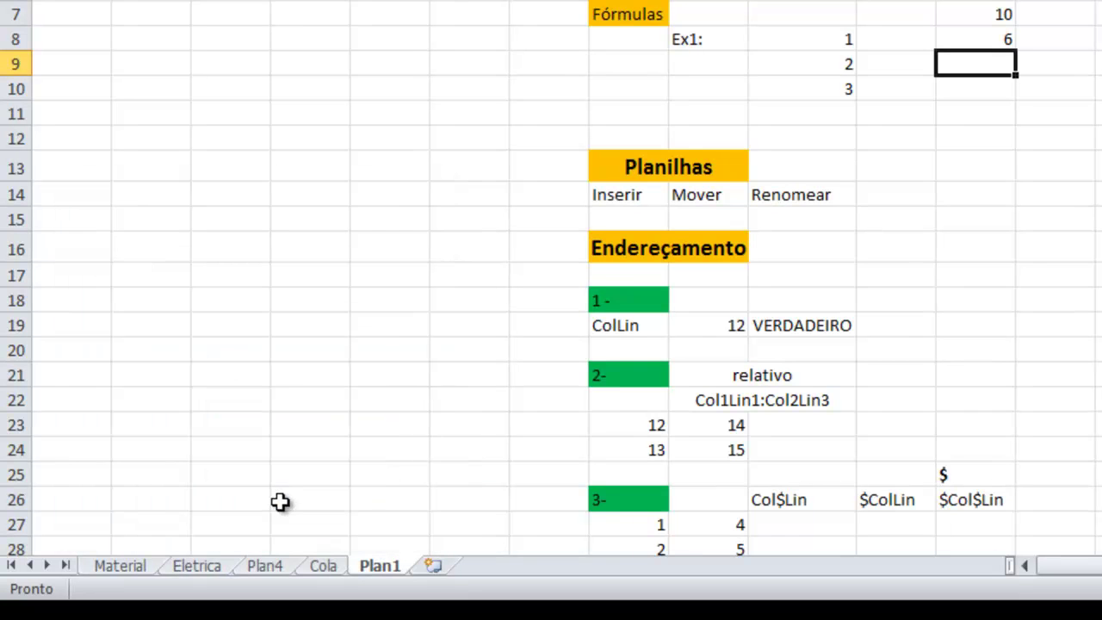
right_click(367, 564)
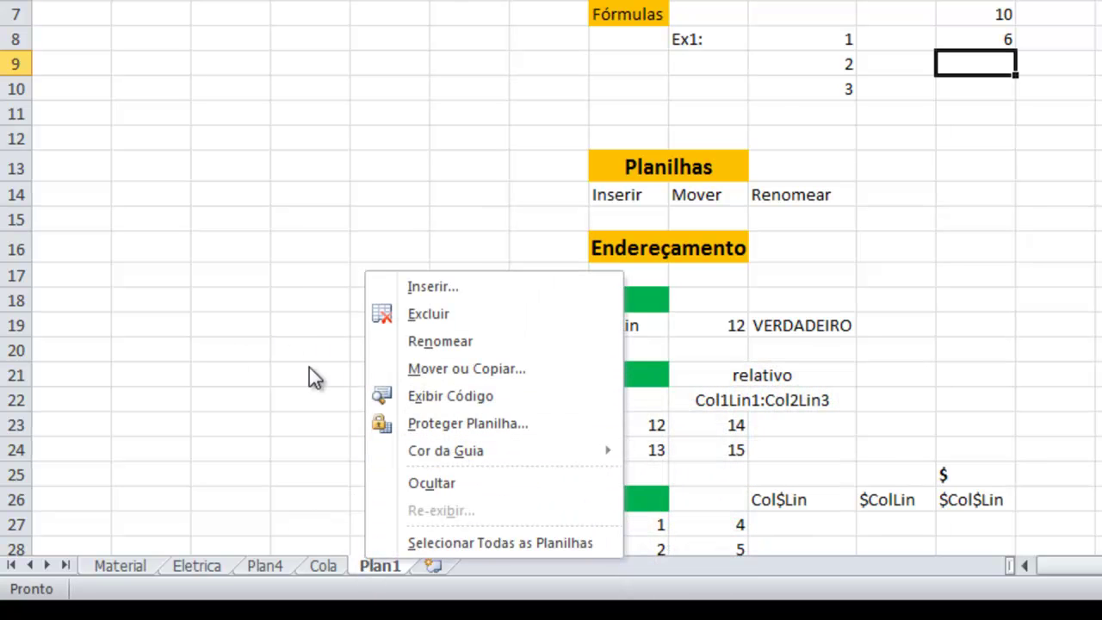
click(244, 336)
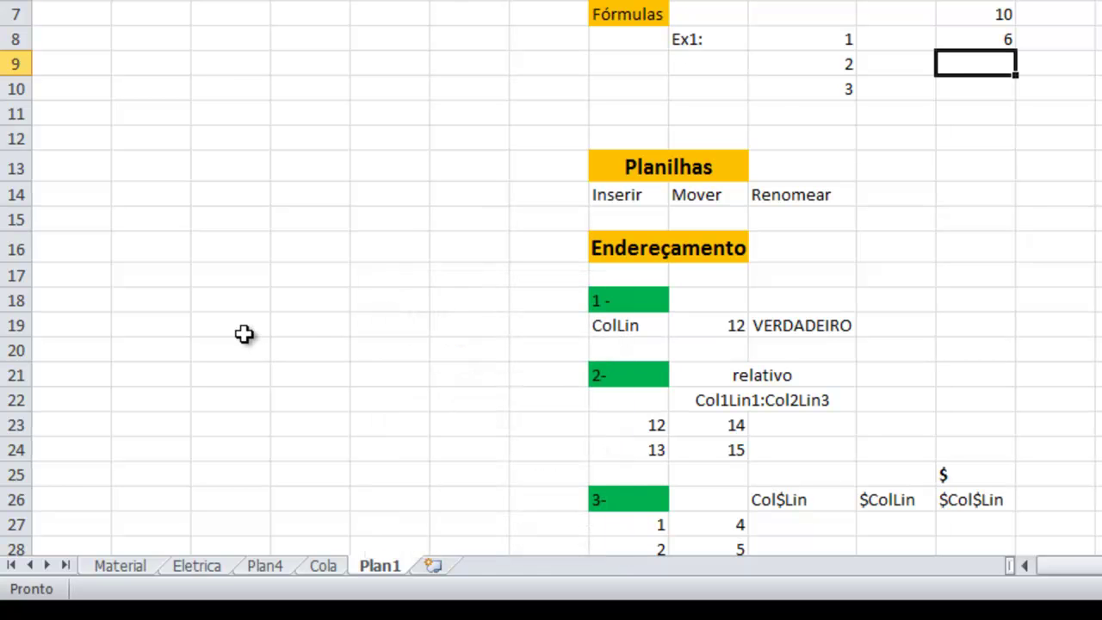
Step: Start a formula in cell L19 that references cell I19
scroll(327, 297, down, 1)
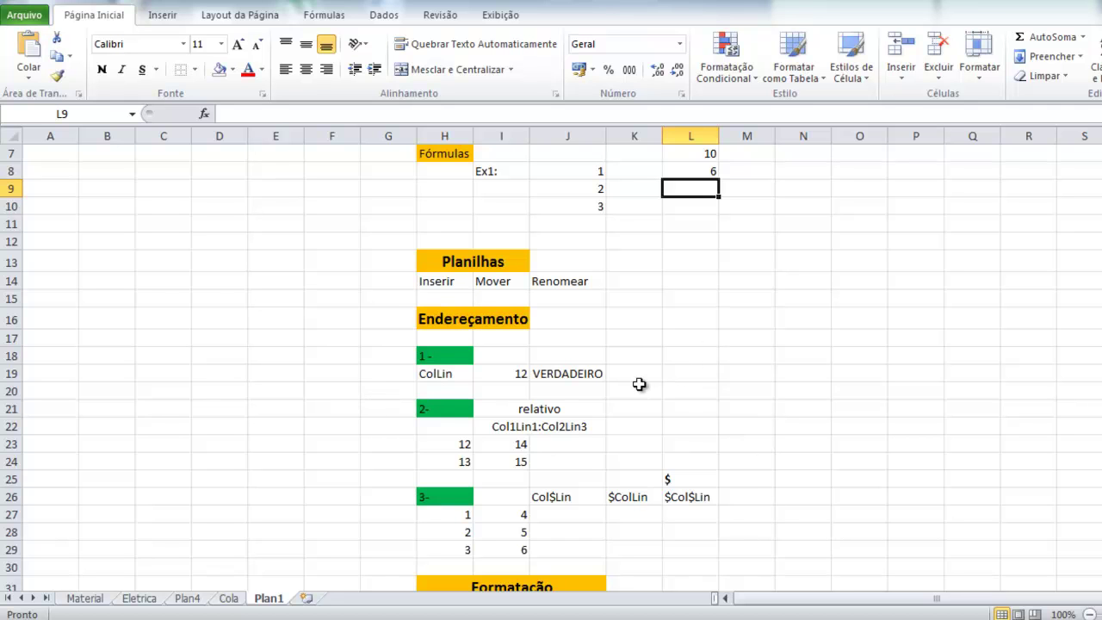
click(501, 374)
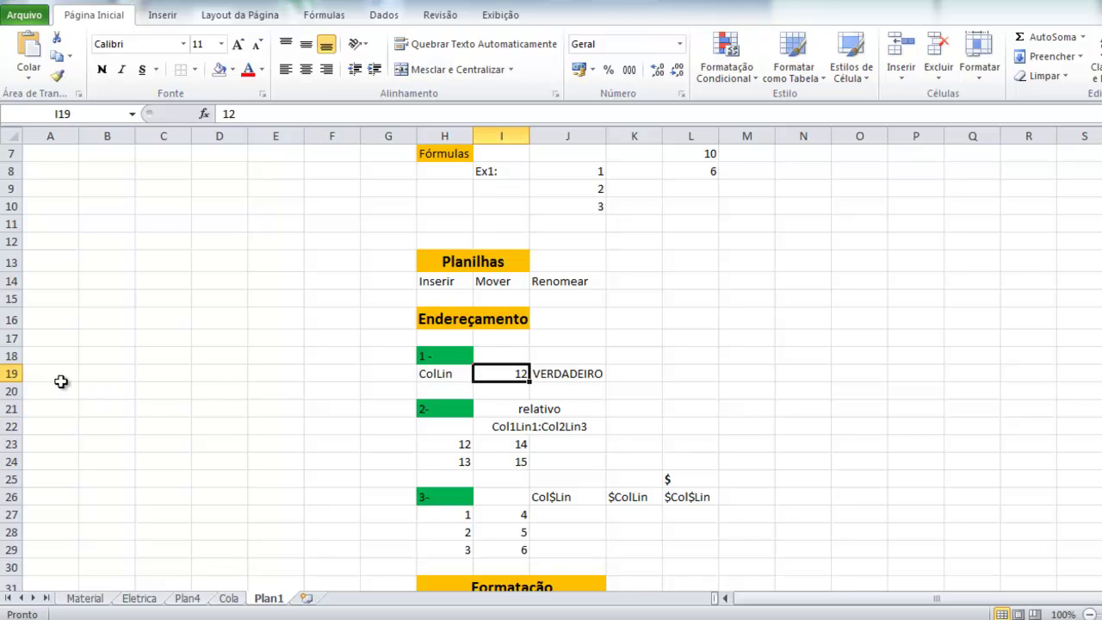
double_click(675, 373)
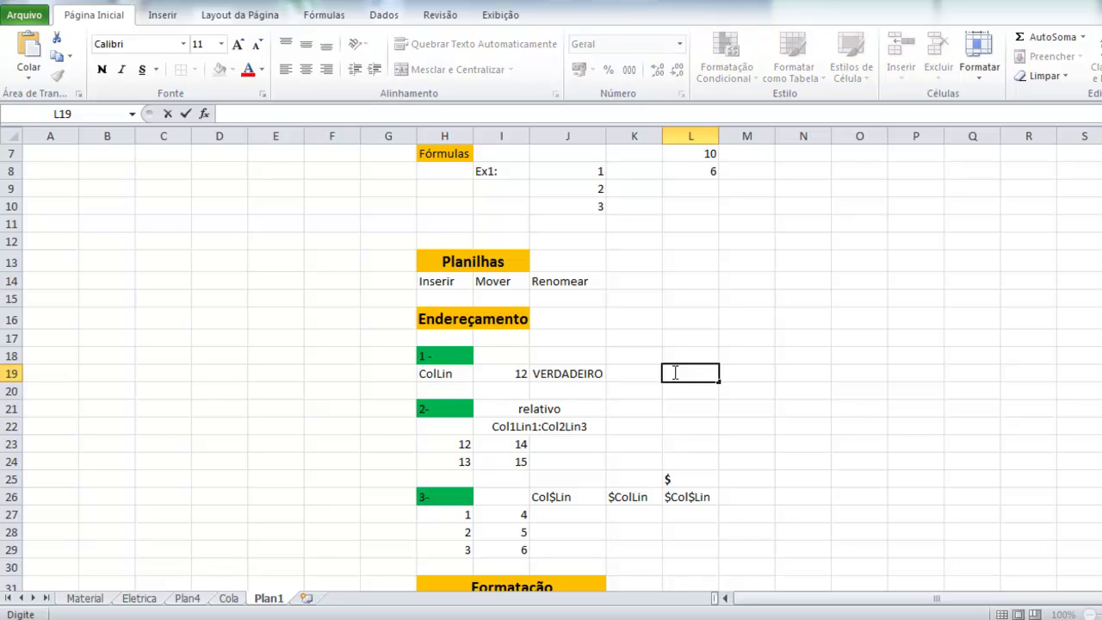
text(=)
click(509, 375)
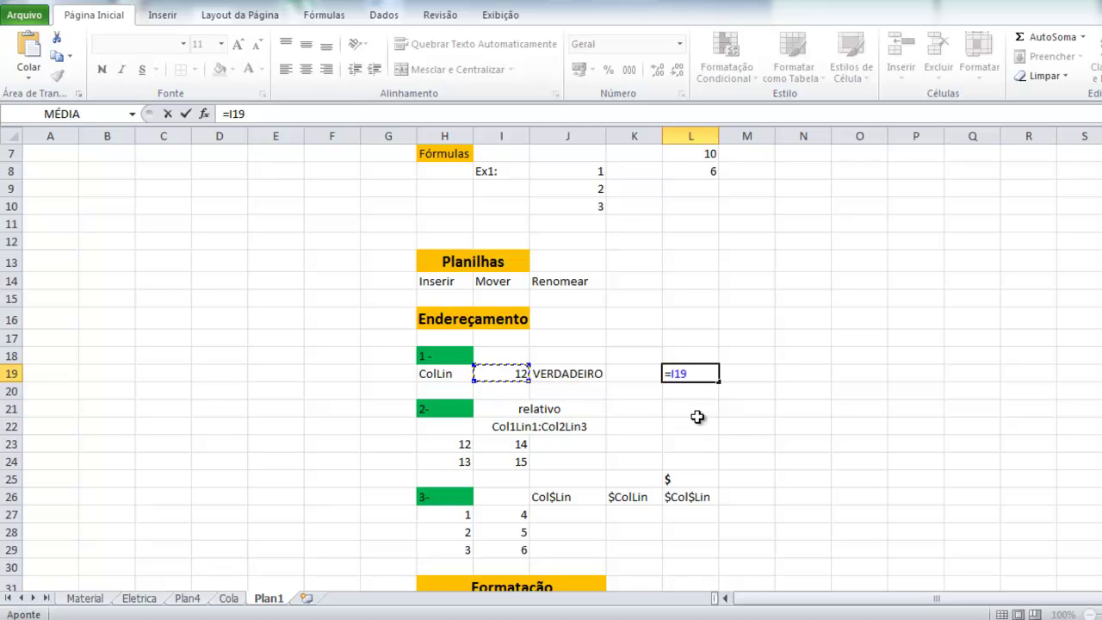
Step: Replace the reference in the L19 formula with H23;I23
click(446, 447)
text(;)
click(509, 445)
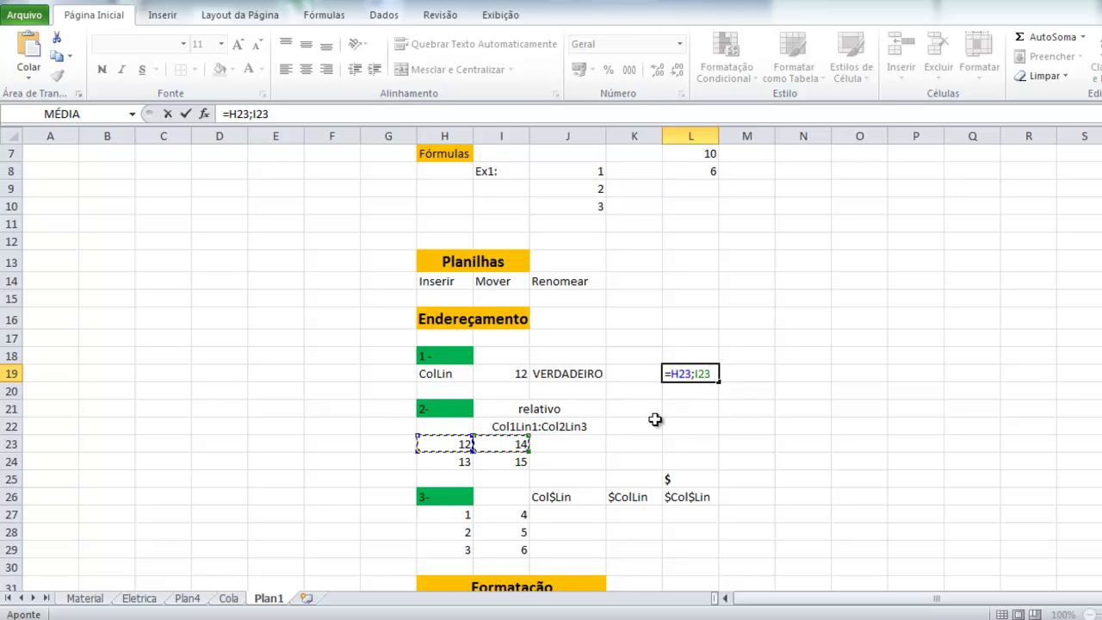
Step: Point the L19 formula to cell L25 instead and enter it as =L25
scroll(634, 457, down, 2)
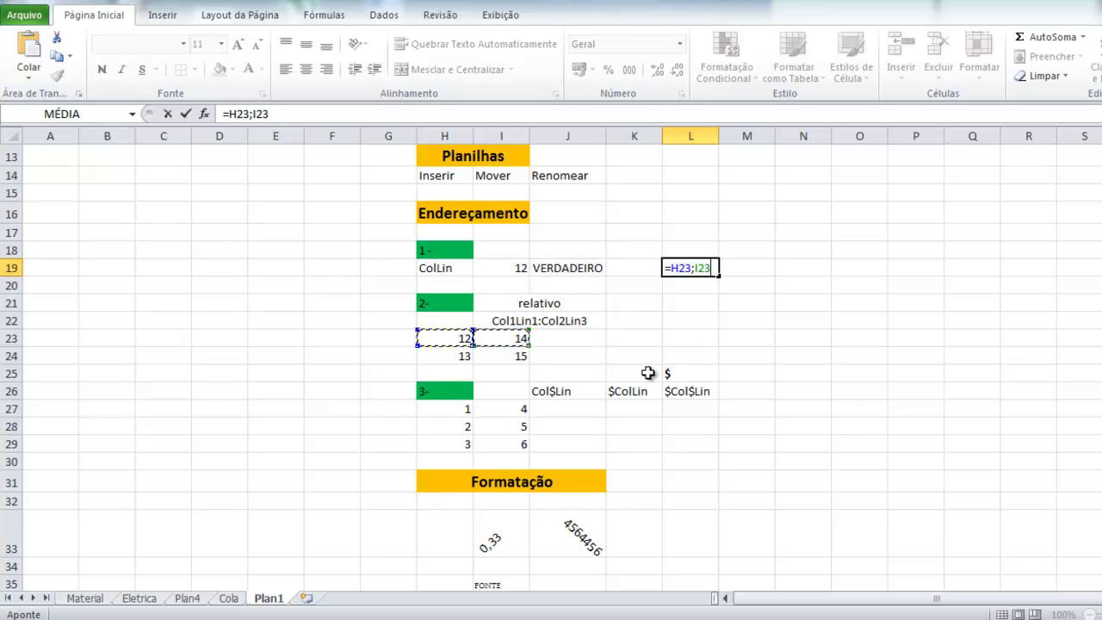
scroll(619, 431, down, 1)
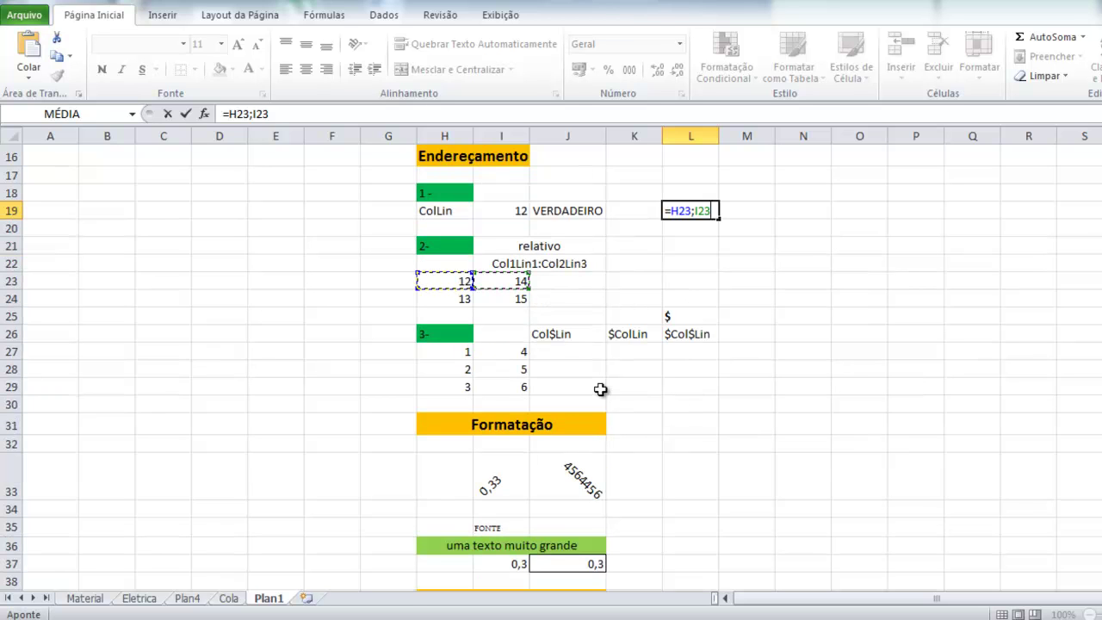
click(681, 317)
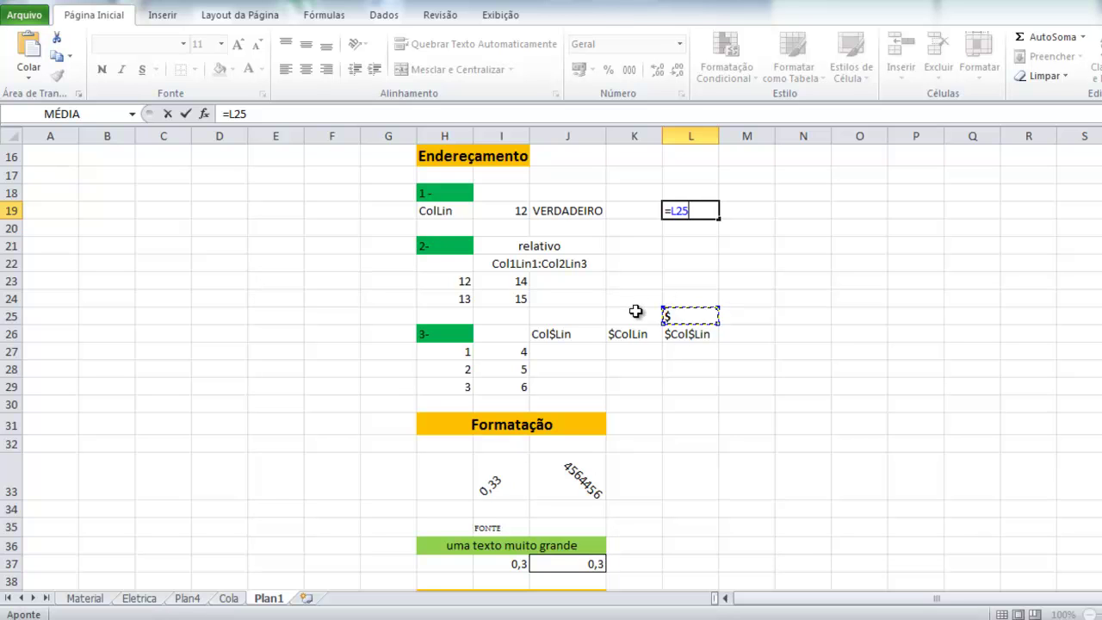
key(Return)
click(683, 319)
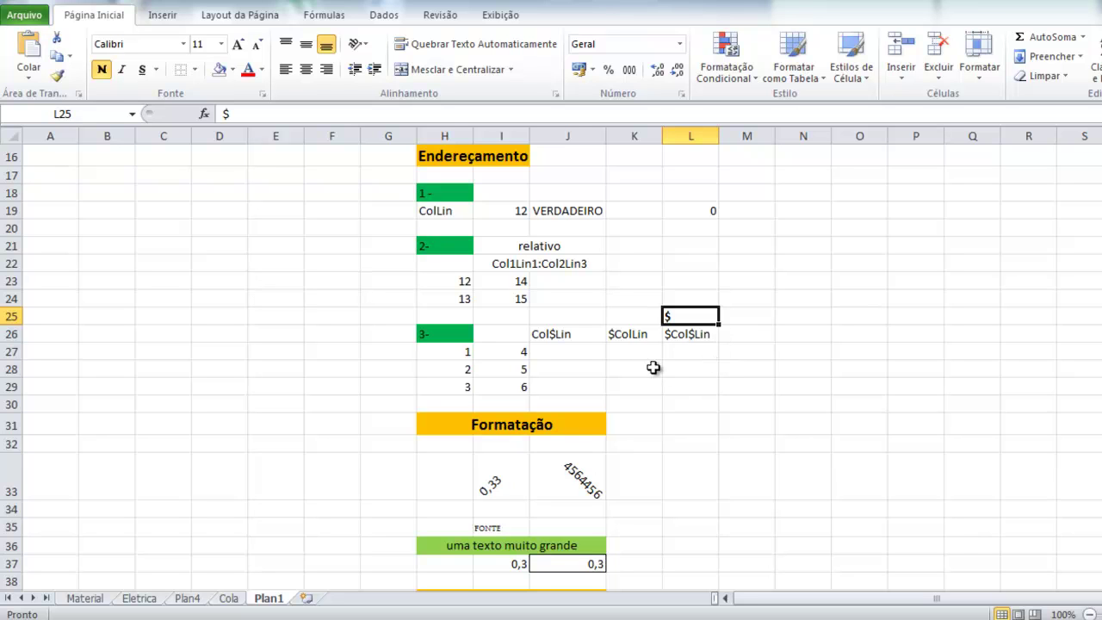
click(522, 356)
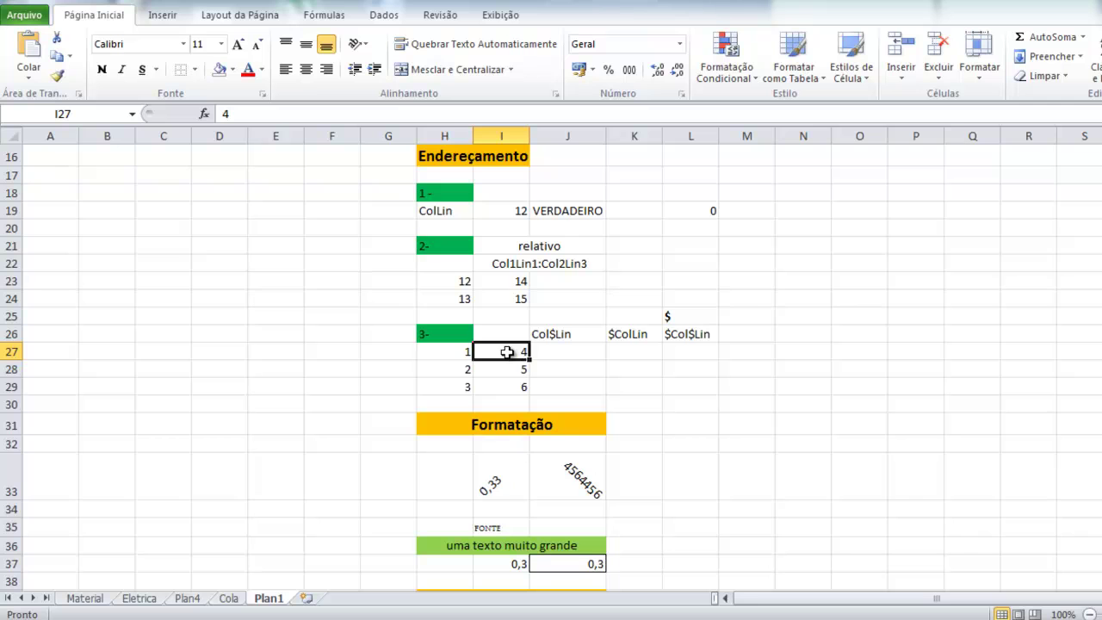
drag(457, 350, 456, 387)
Step: Enter the formula =H27/I$27 in cell J27, under the Col$Lin heading
click(583, 351)
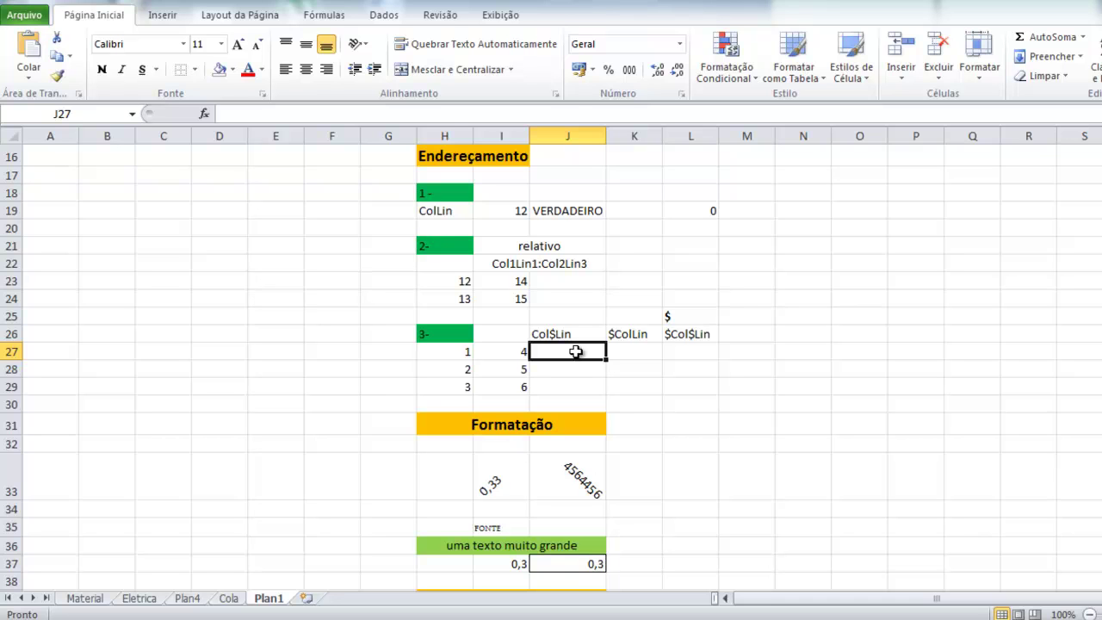
text(=)
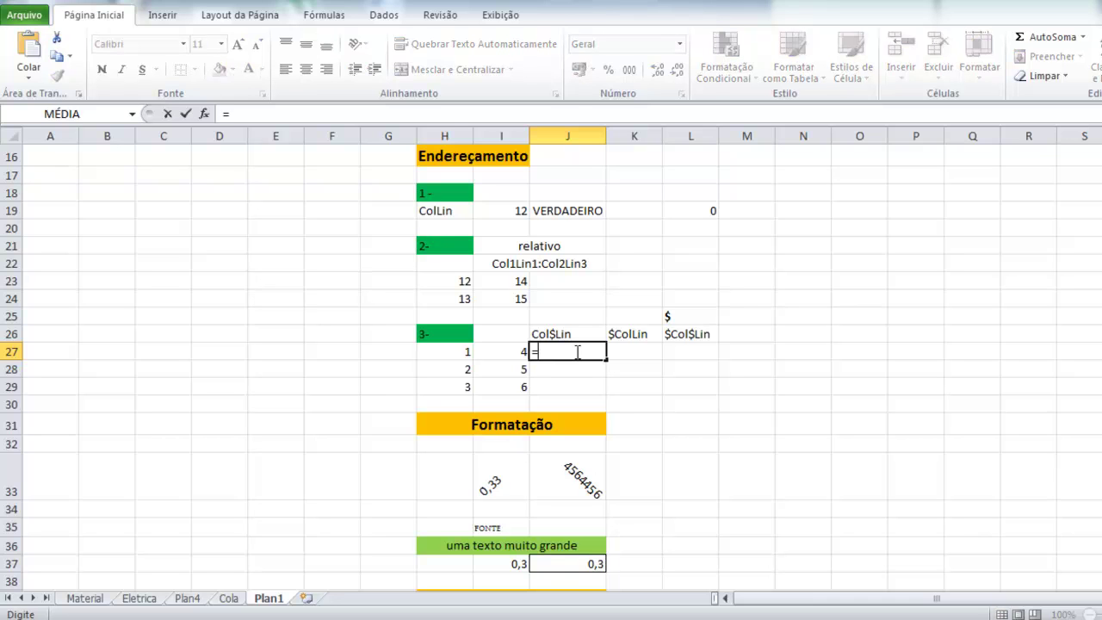
click(454, 353)
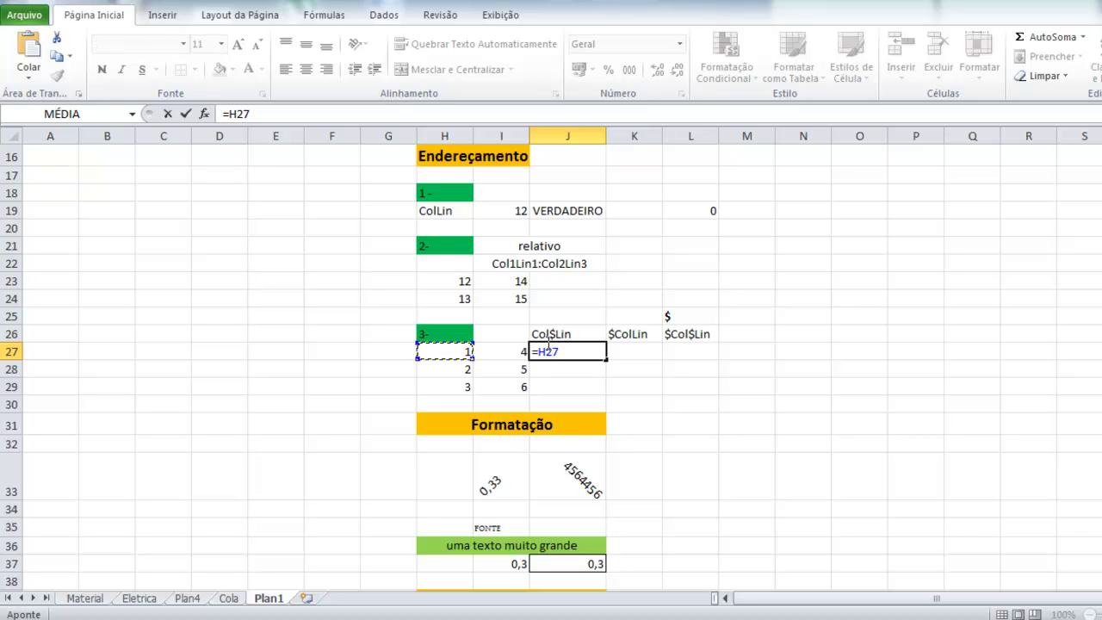
text(/)
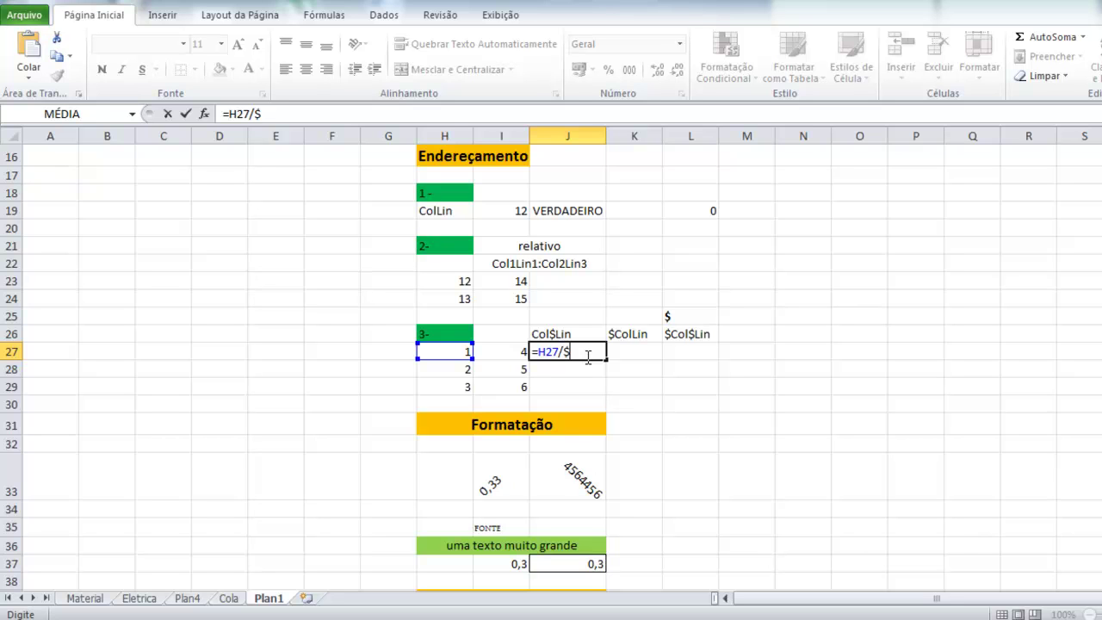
click(511, 355)
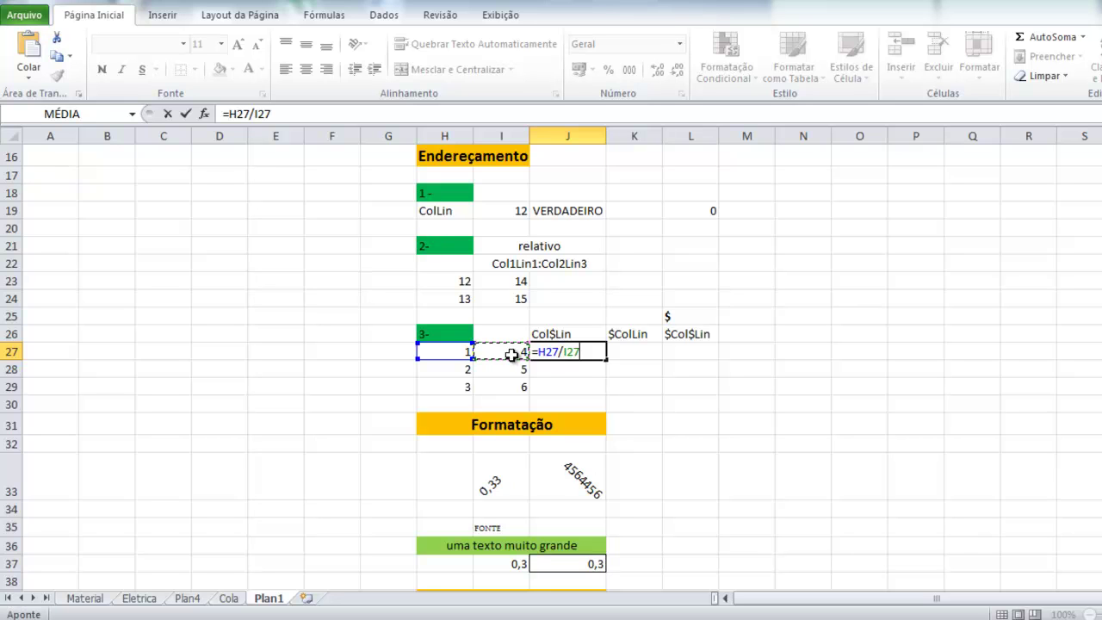
click(586, 351)
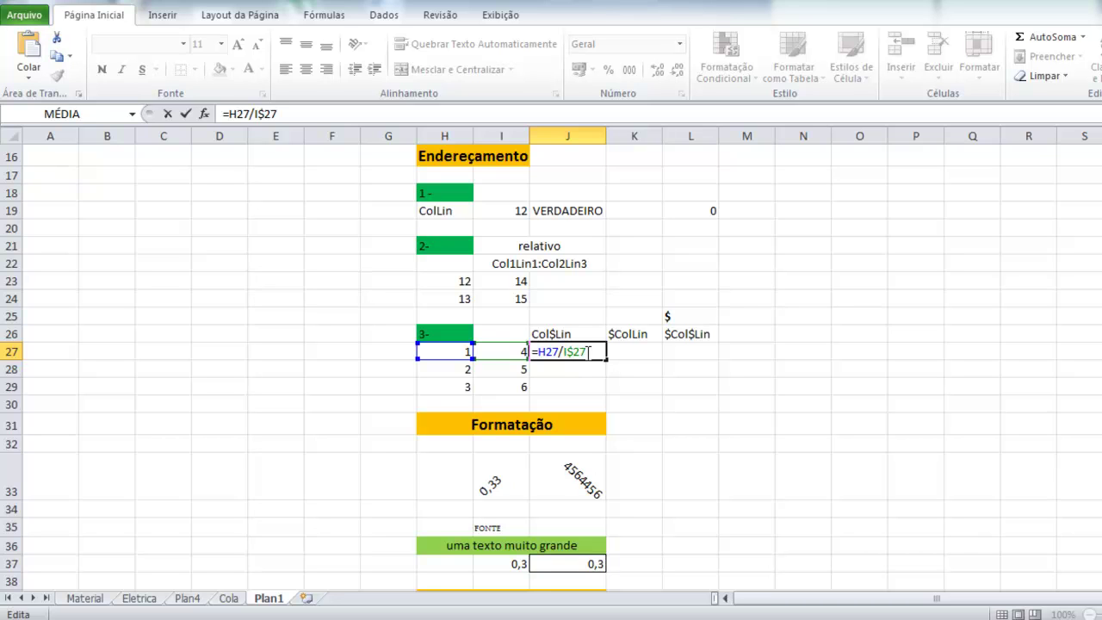
key(Return)
Step: Fill the J27 formula down through cell J29
click(593, 351)
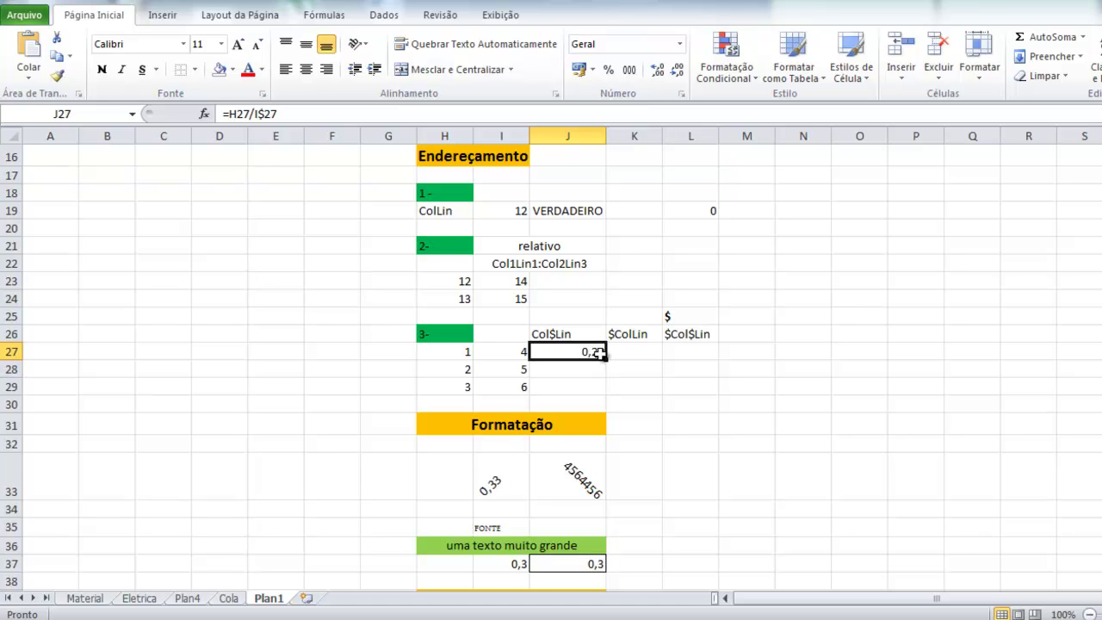
drag(607, 356, 607, 357)
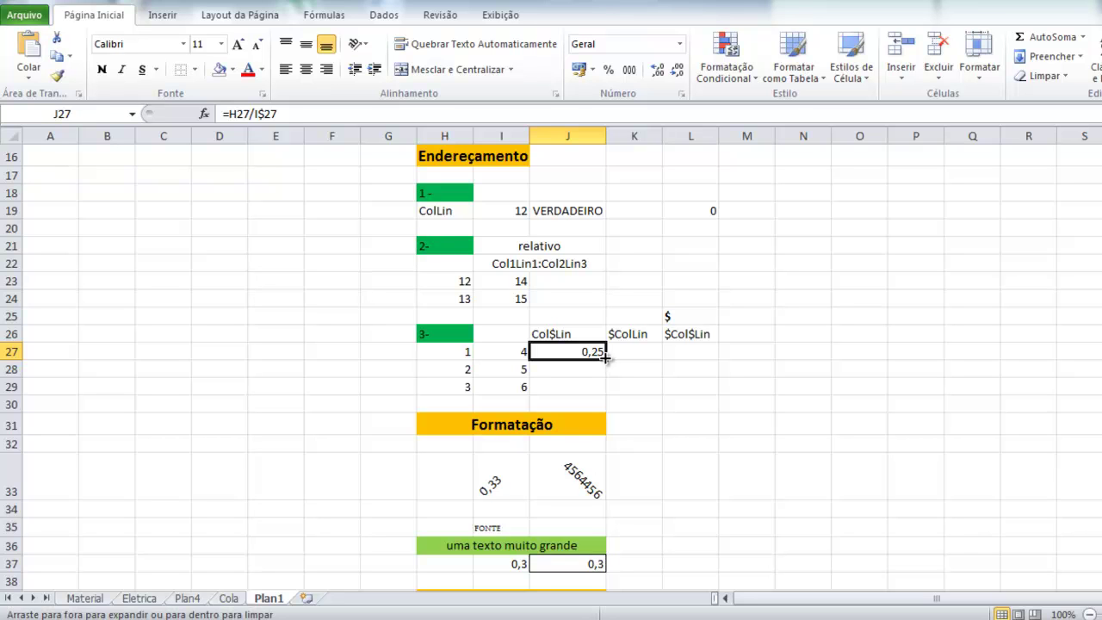
drag(600, 370, 597, 388)
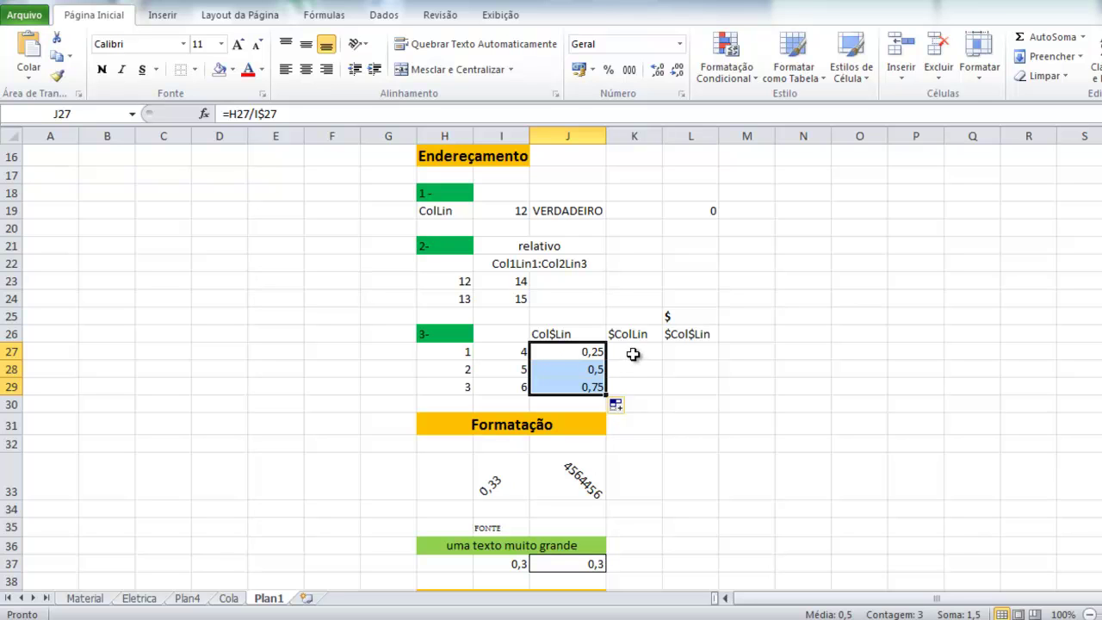
Step: Enter the formula =H27/I27 in cell K27, under the $ColLin heading, and fill it down through K29
click(621, 353)
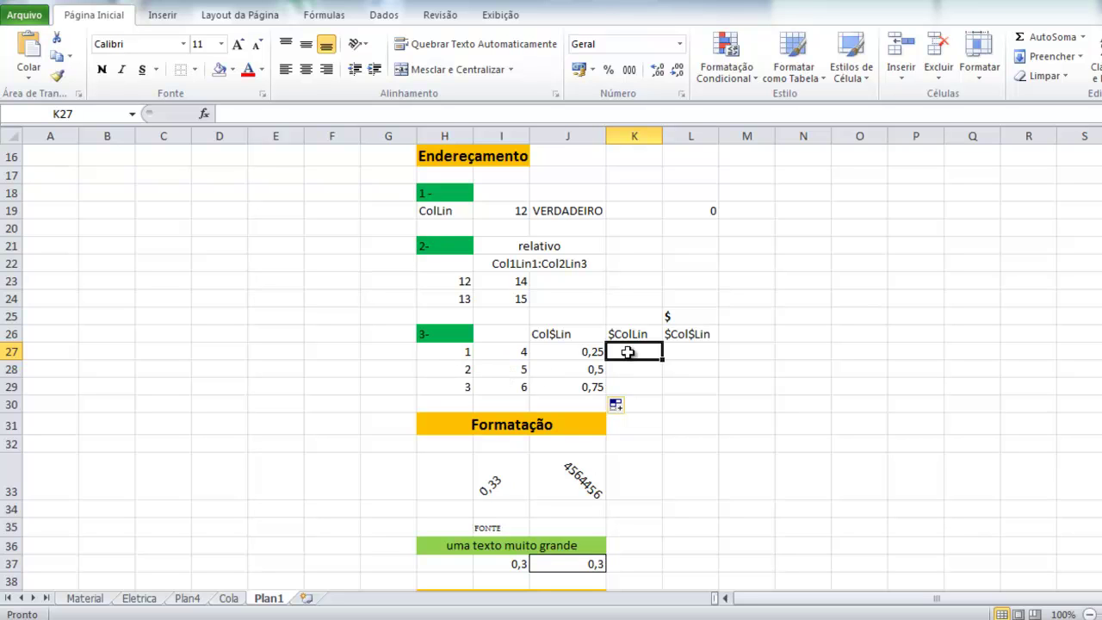
text(=)
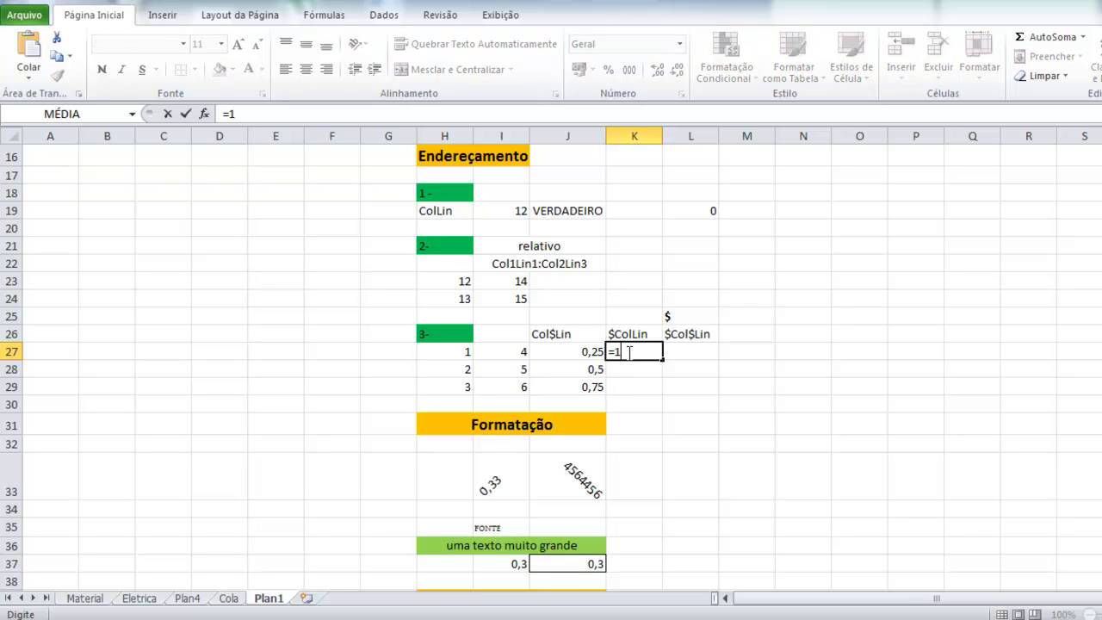
click(458, 351)
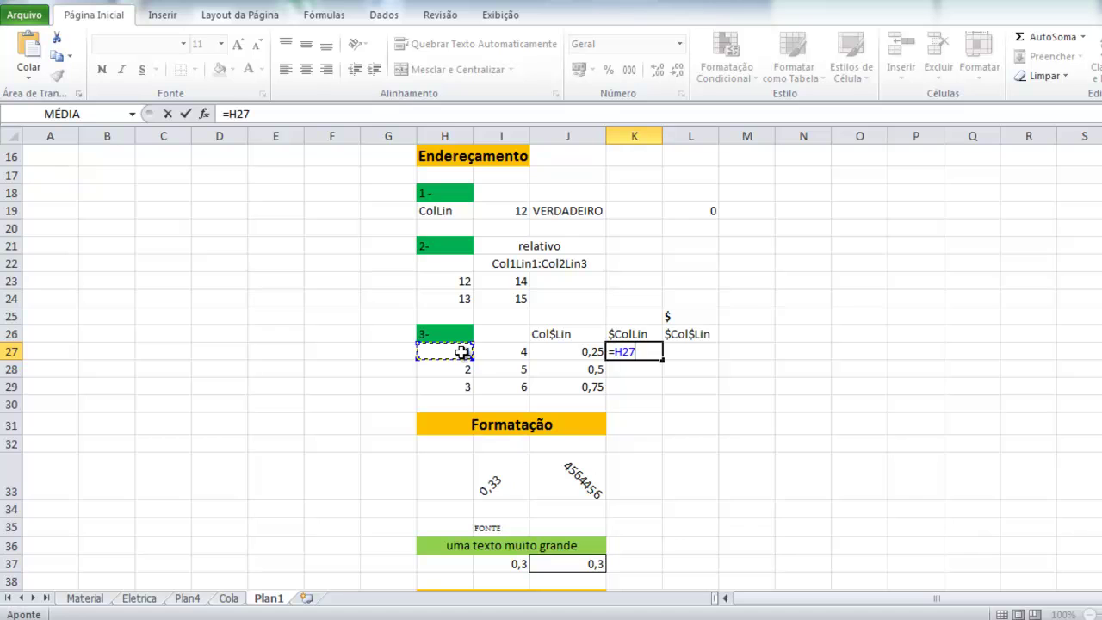
text(/)
click(522, 356)
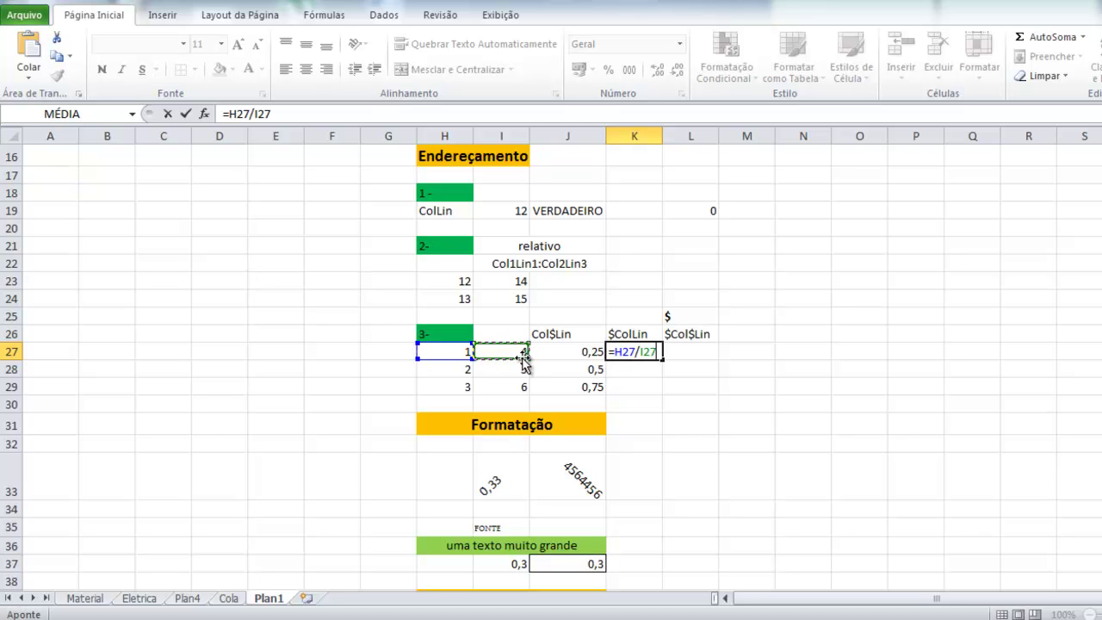
key(Return)
click(655, 356)
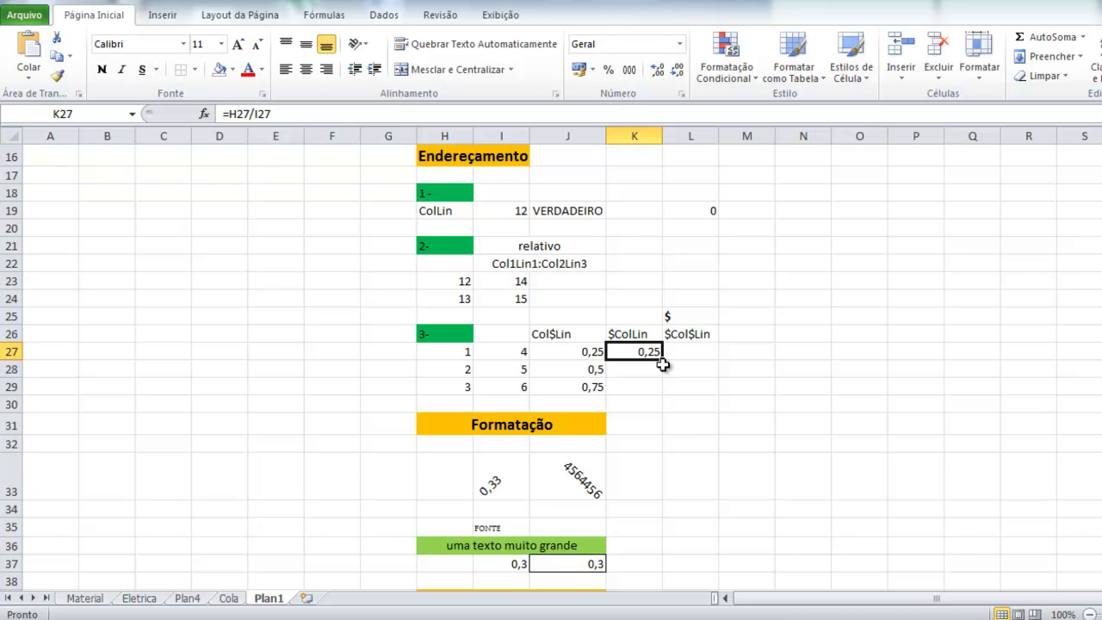
drag(665, 360, 664, 392)
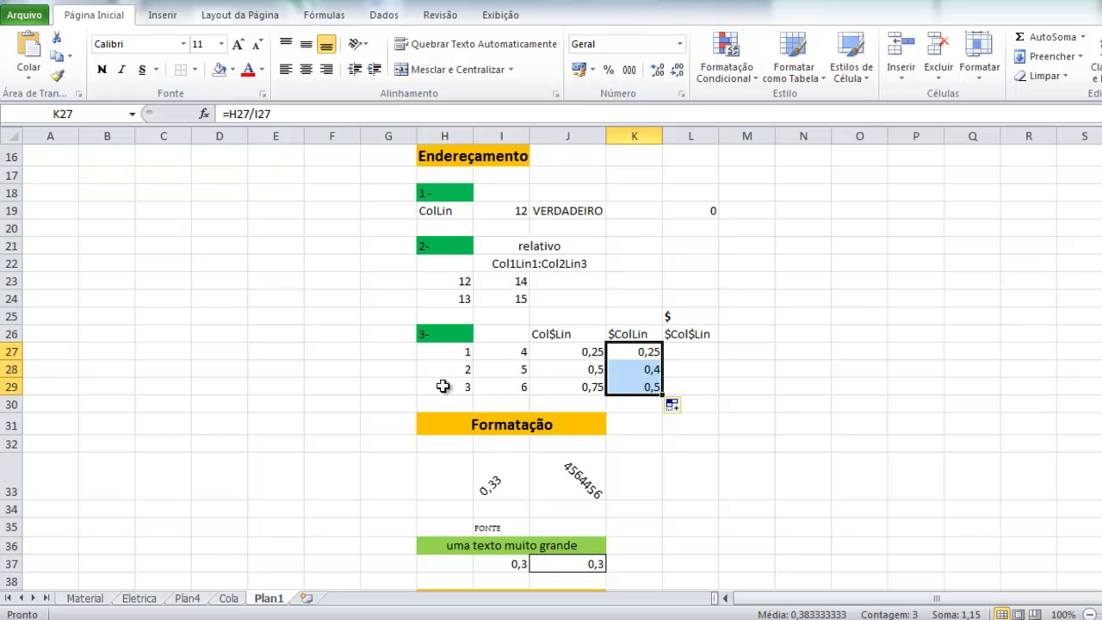
Step: Enter the formula =1/3 in cell K33 of the Formatação section
scroll(696, 387, down, 1)
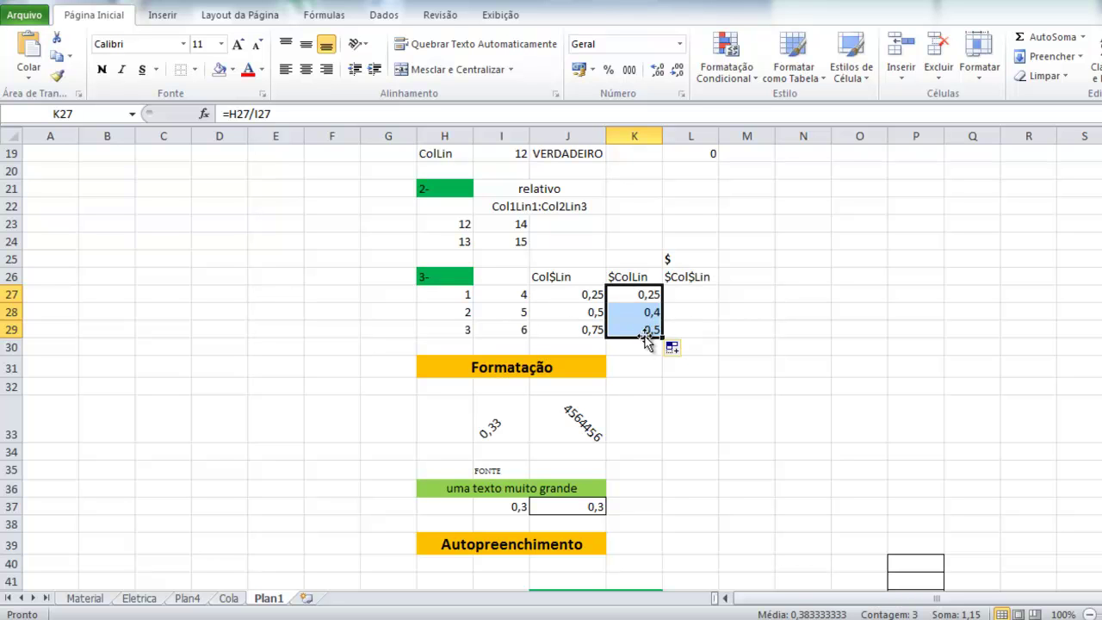
scroll(648, 338, down, 2)
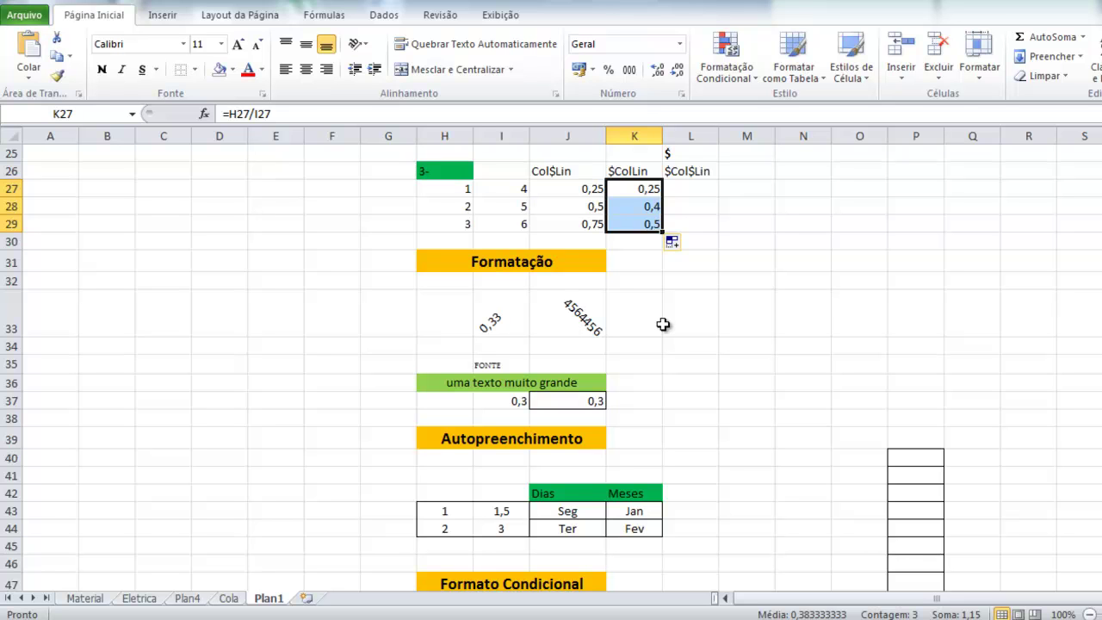
click(516, 321)
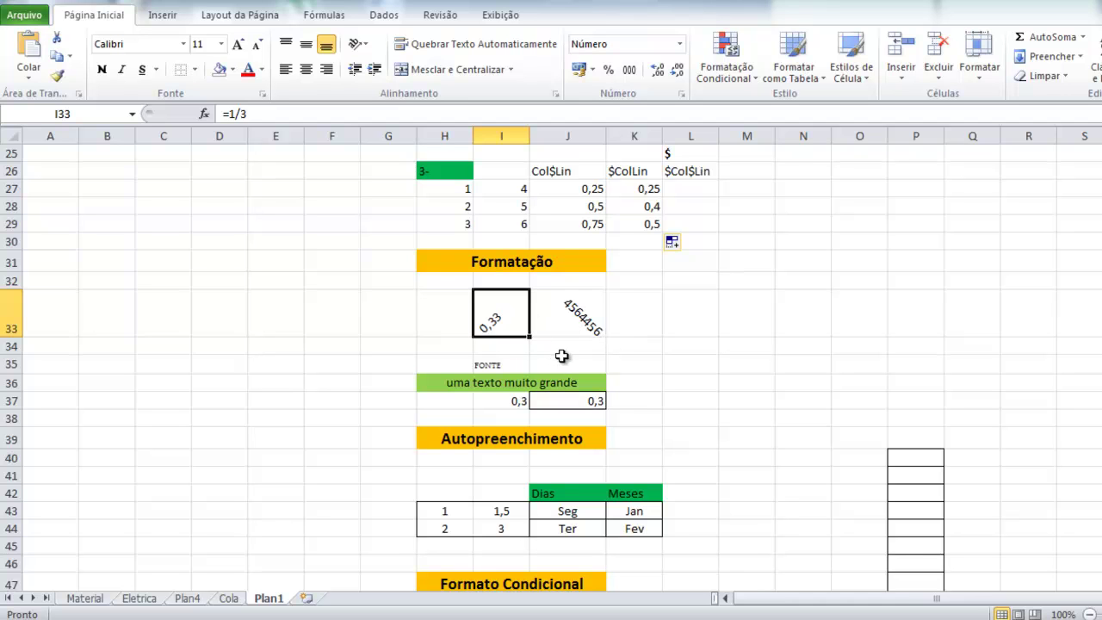
click(473, 386)
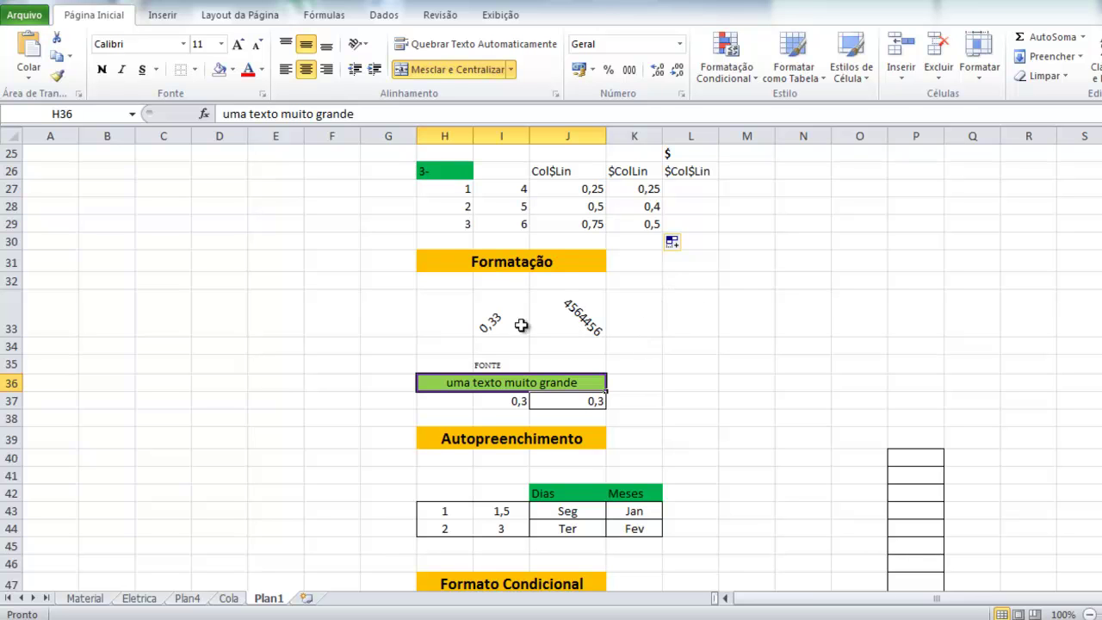
click(636, 308)
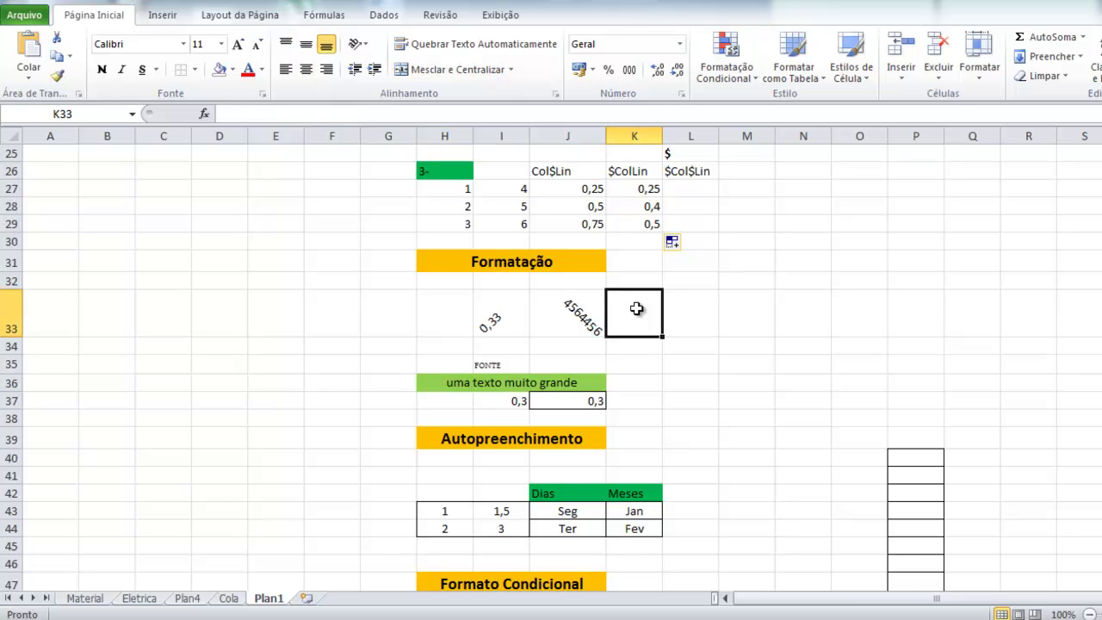
text(1)
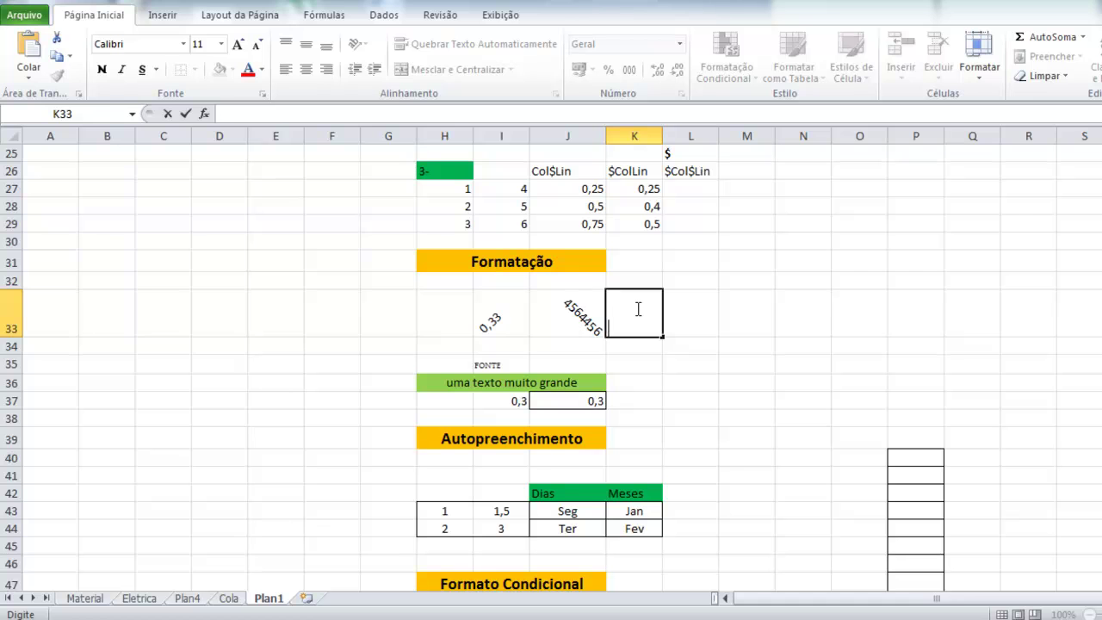
text(=1/)
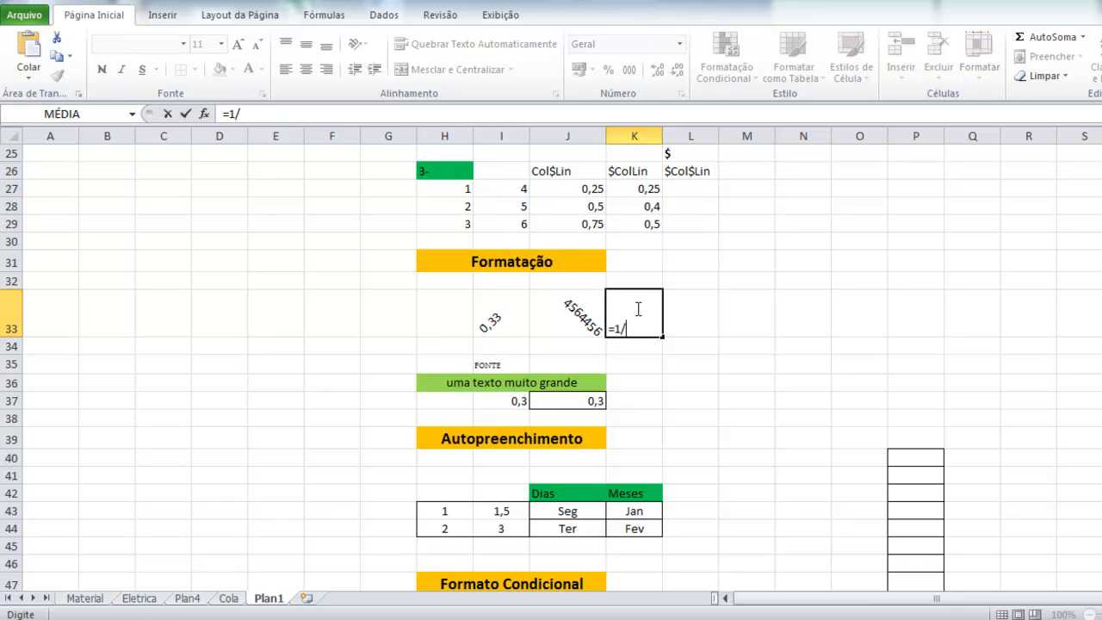
text(3)
key(Return)
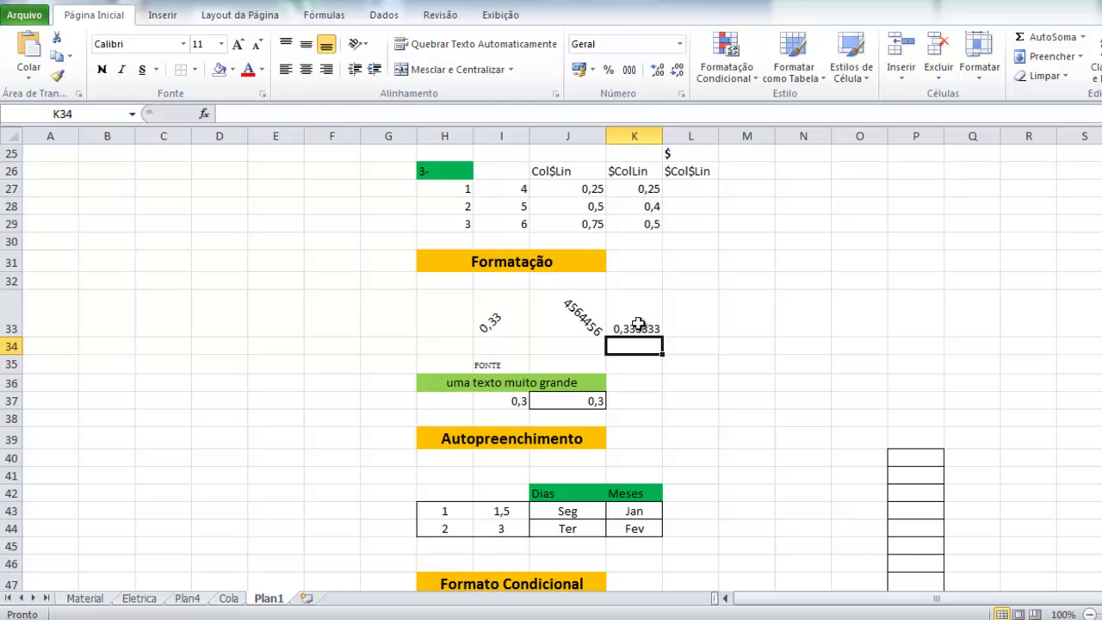
Step: Set the text orientation of cell K33 to 90 degrees in the cell formatting
click(640, 318)
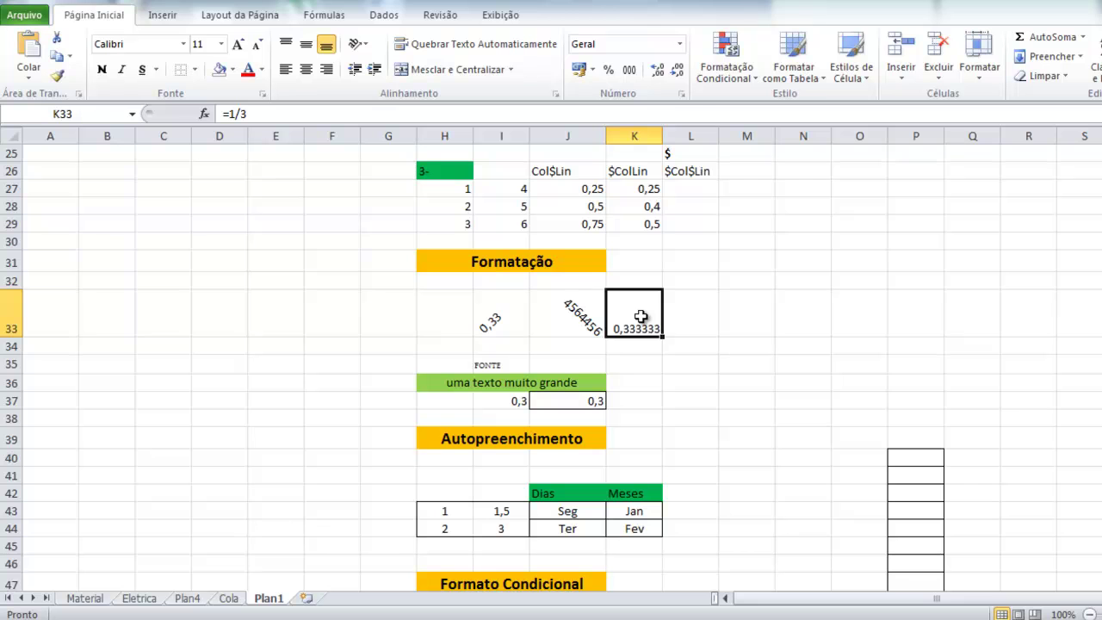
right_click(642, 318)
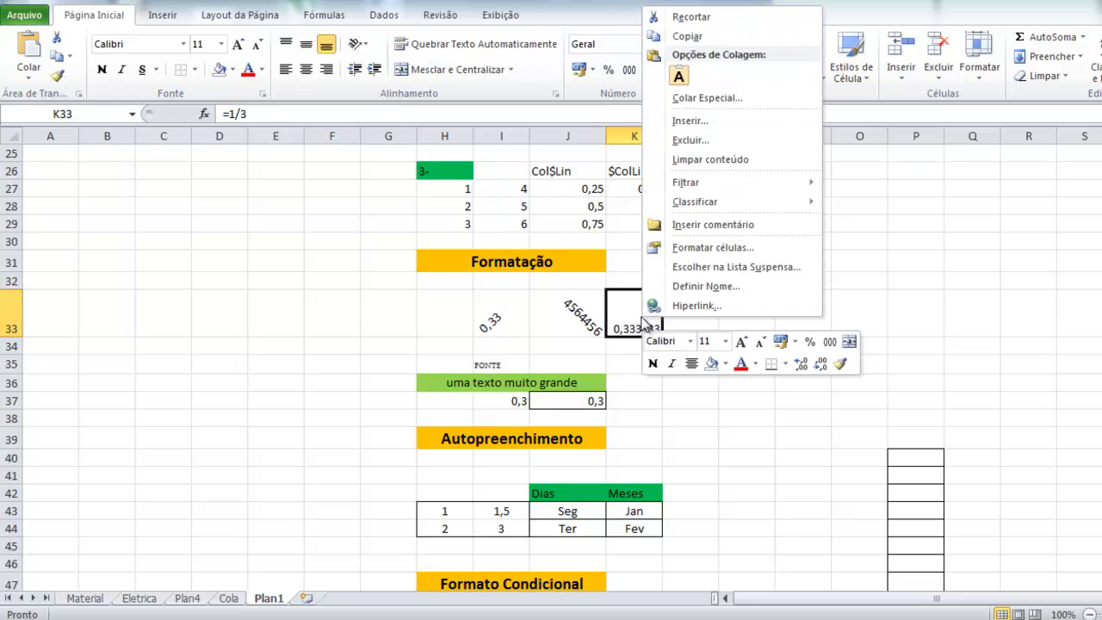
click(713, 250)
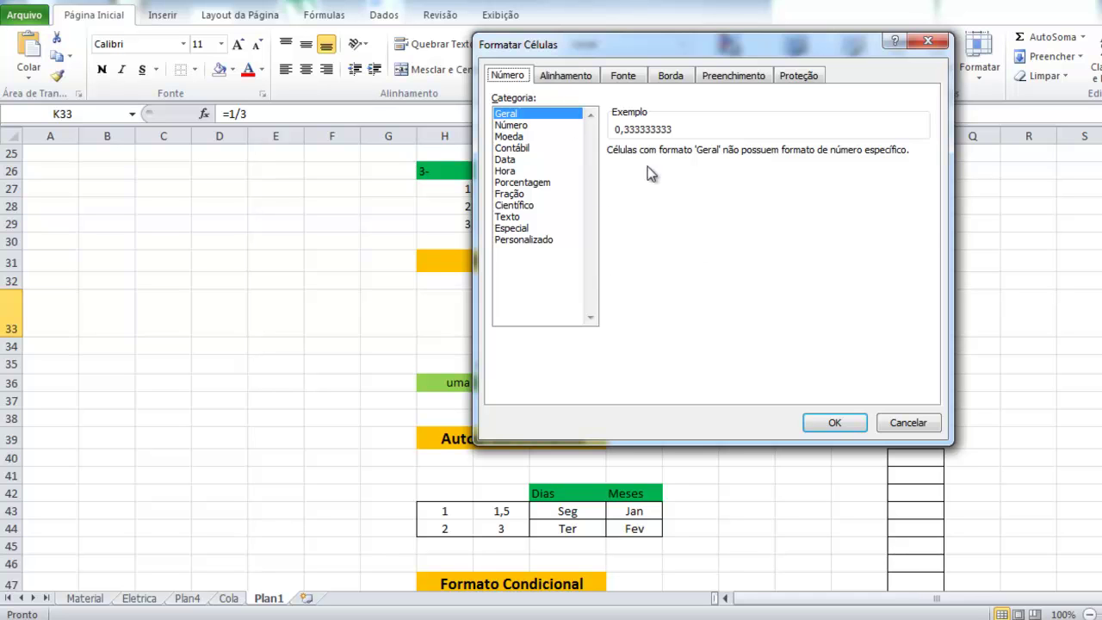
click(578, 75)
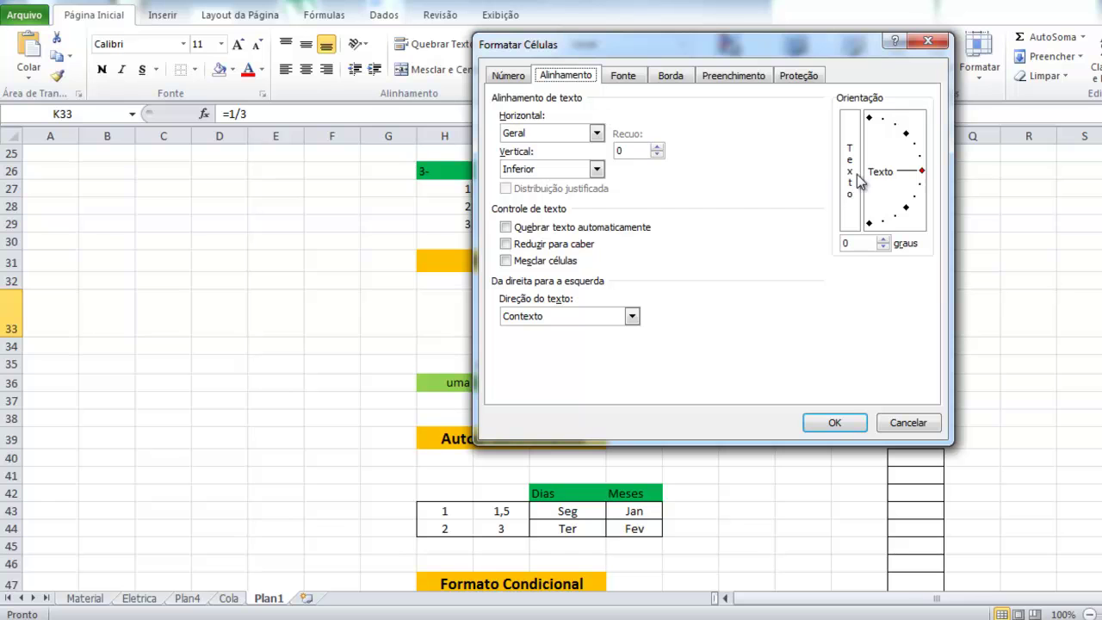
drag(922, 172, 870, 126)
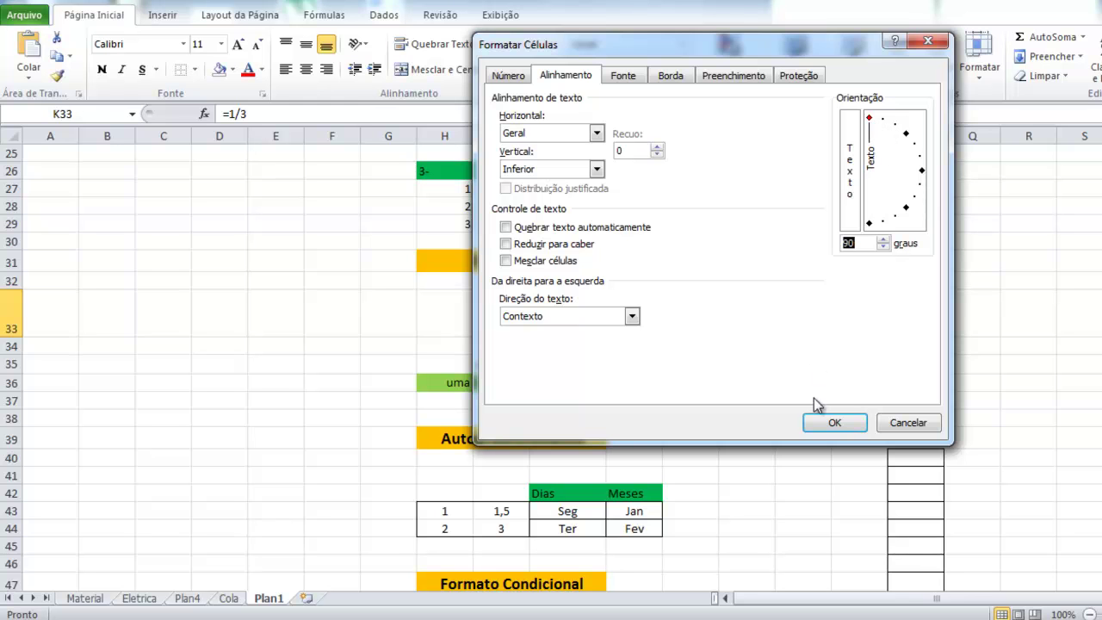
click(836, 426)
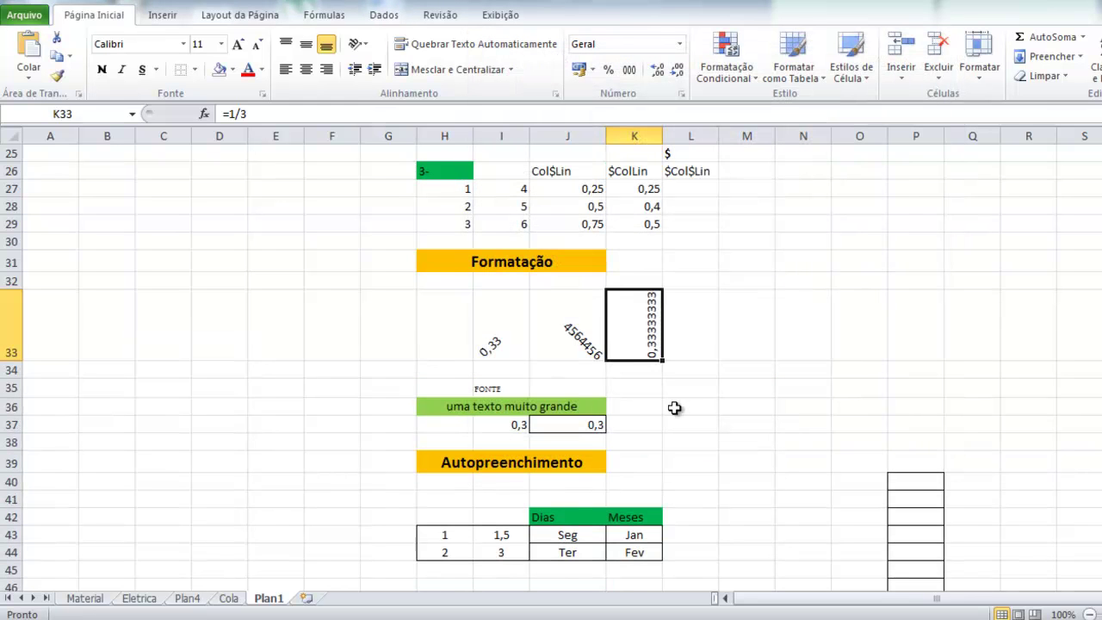
Step: Review the alignment, font, border, fill and protection settings in the cell formatting of K33
right_click(646, 325)
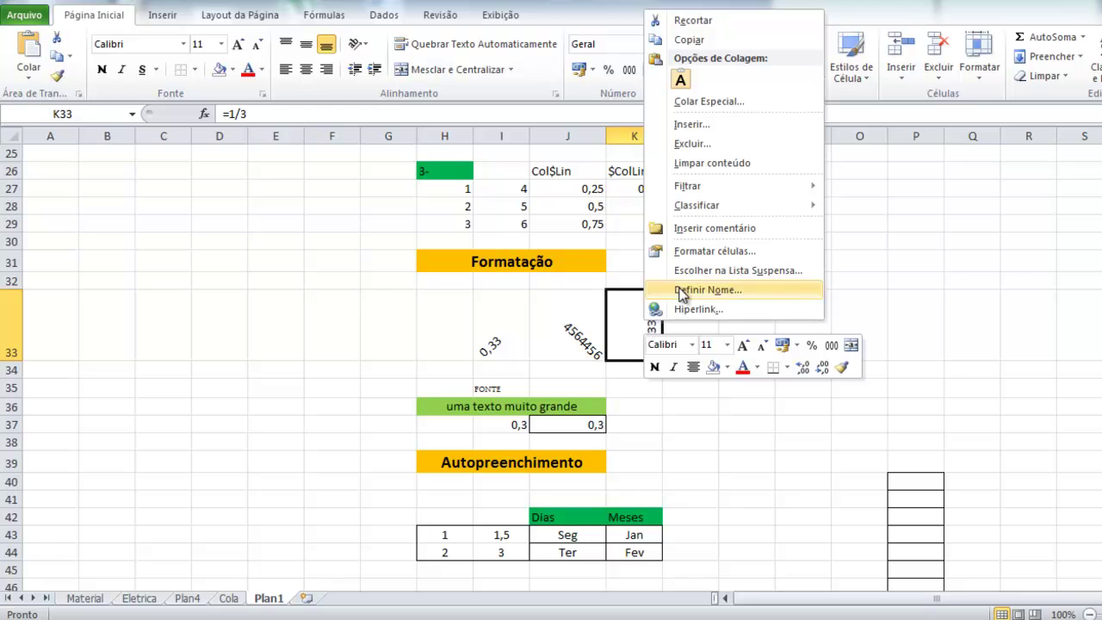
click(698, 252)
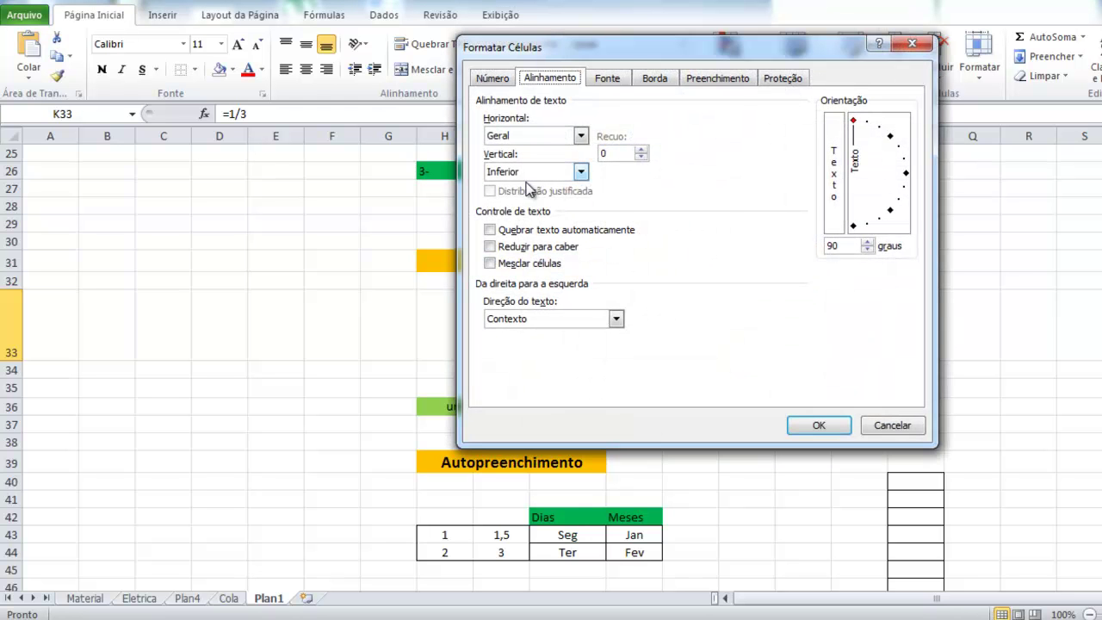
click(611, 78)
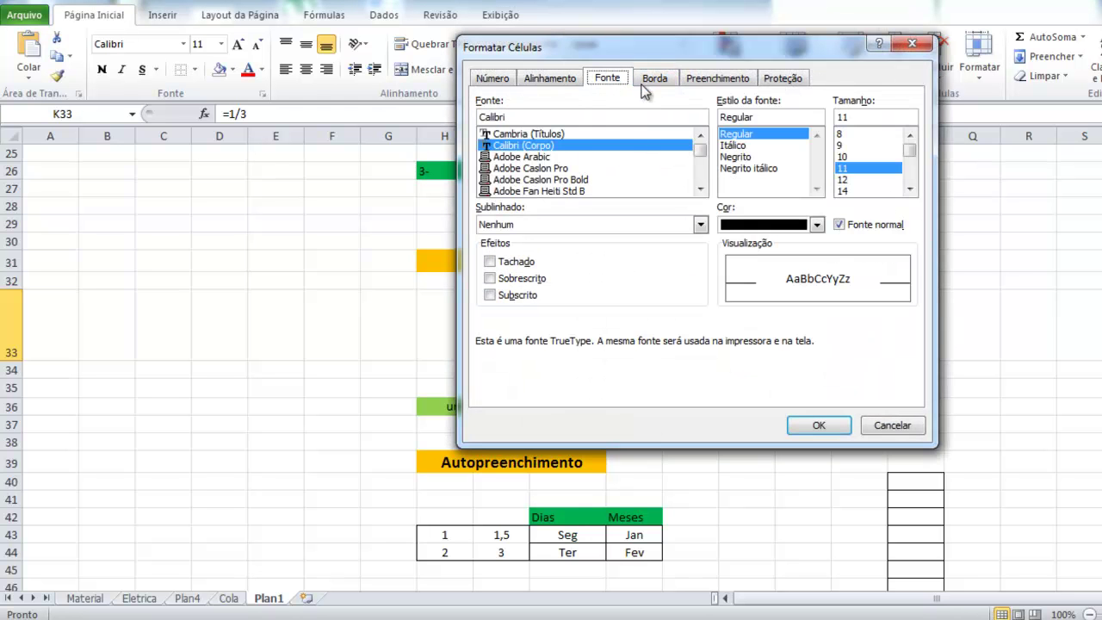
click(654, 78)
click(728, 83)
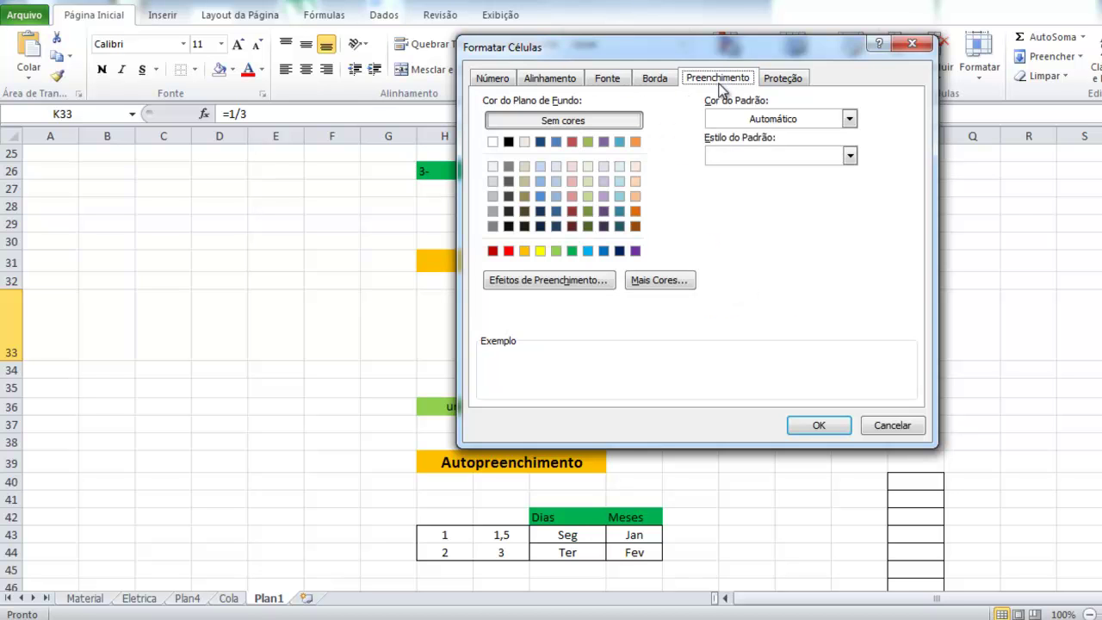
click(782, 78)
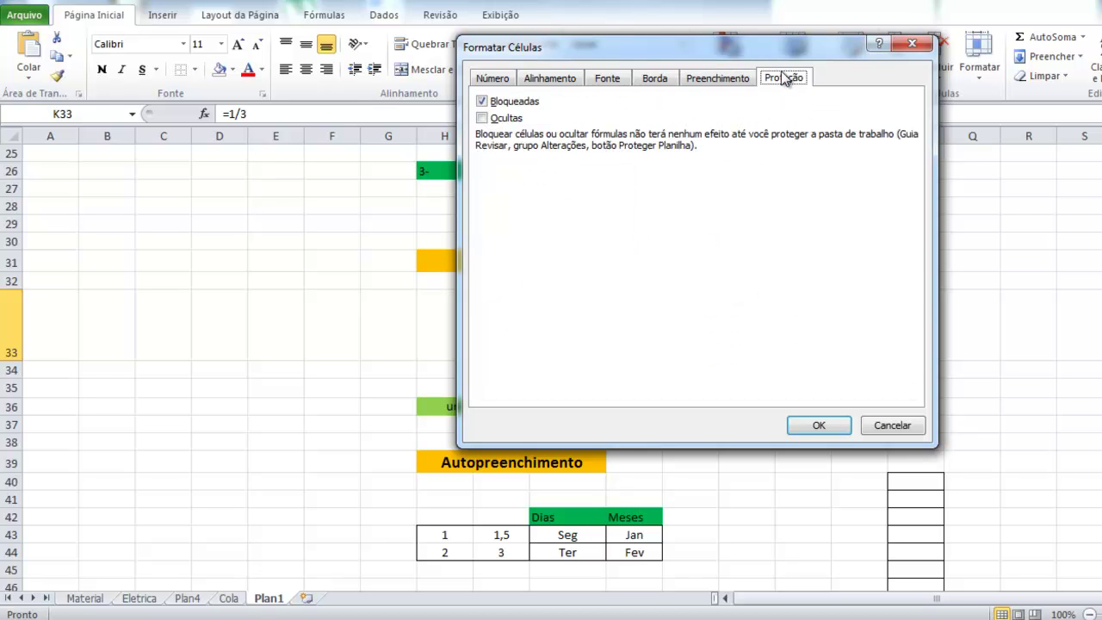
Step: Apply the Número format with 2 decimal places to cell K33
click(500, 83)
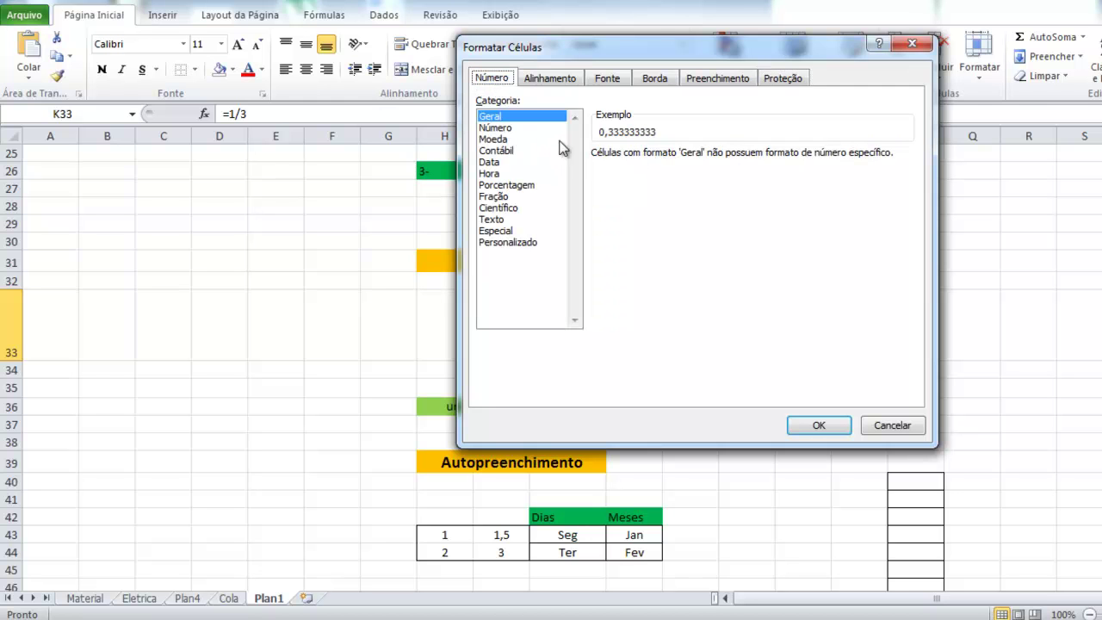
click(502, 130)
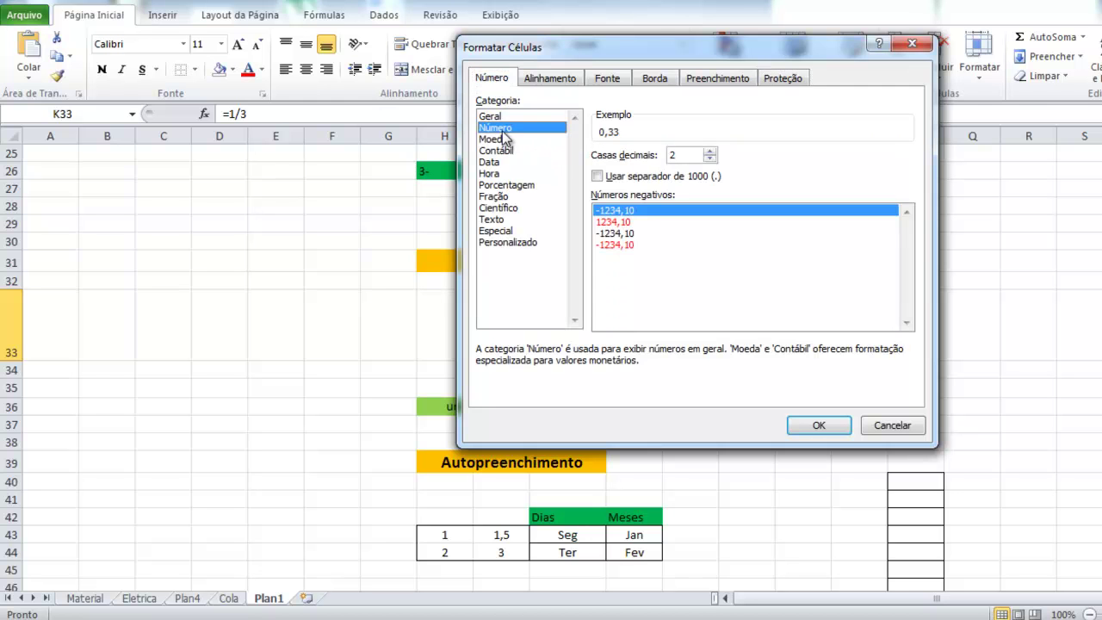
click(709, 153)
click(709, 153)
click(709, 152)
click(709, 160)
click(709, 160)
click(710, 159)
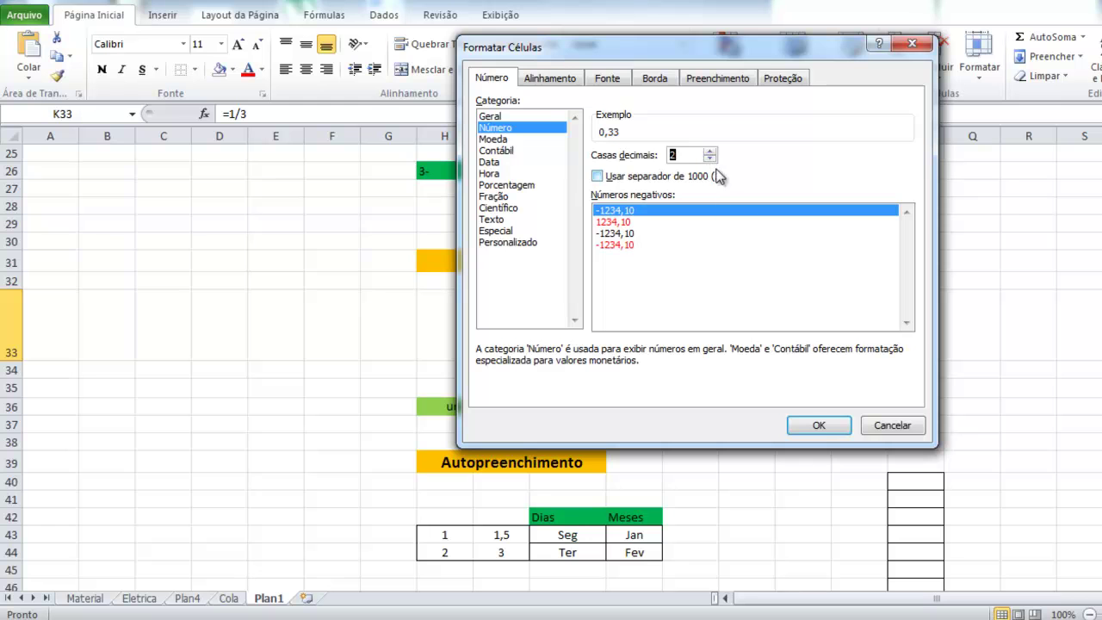
click(820, 426)
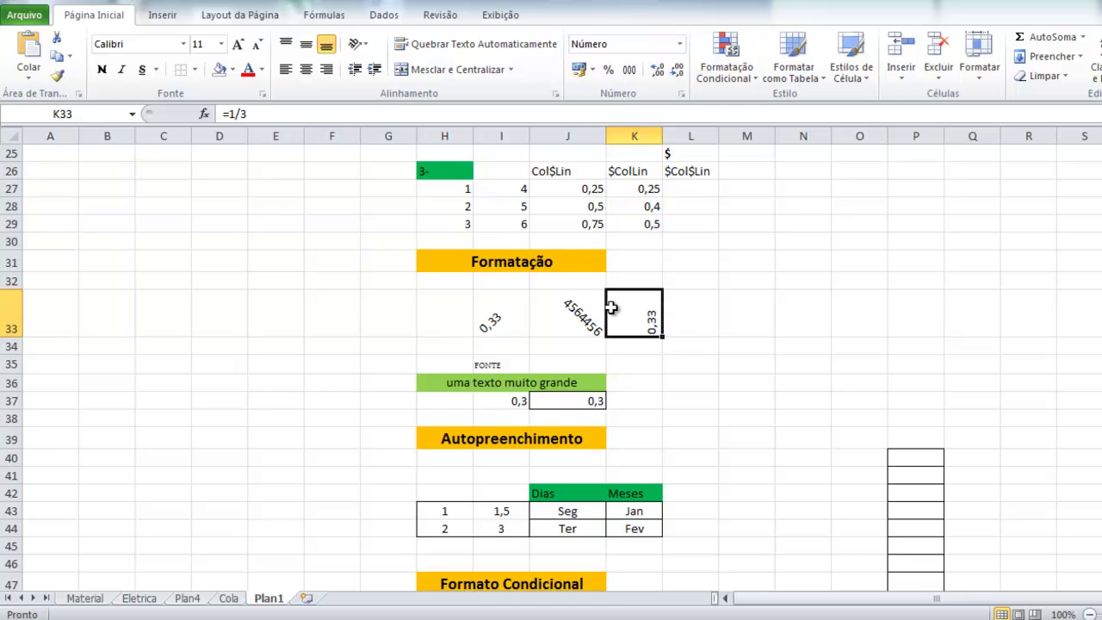
Step: Enter 1 and 2 in cells M40 and M41, beside the Autopreenchimento section, and autofill the series down through M51
scroll(472, 322, down, 1)
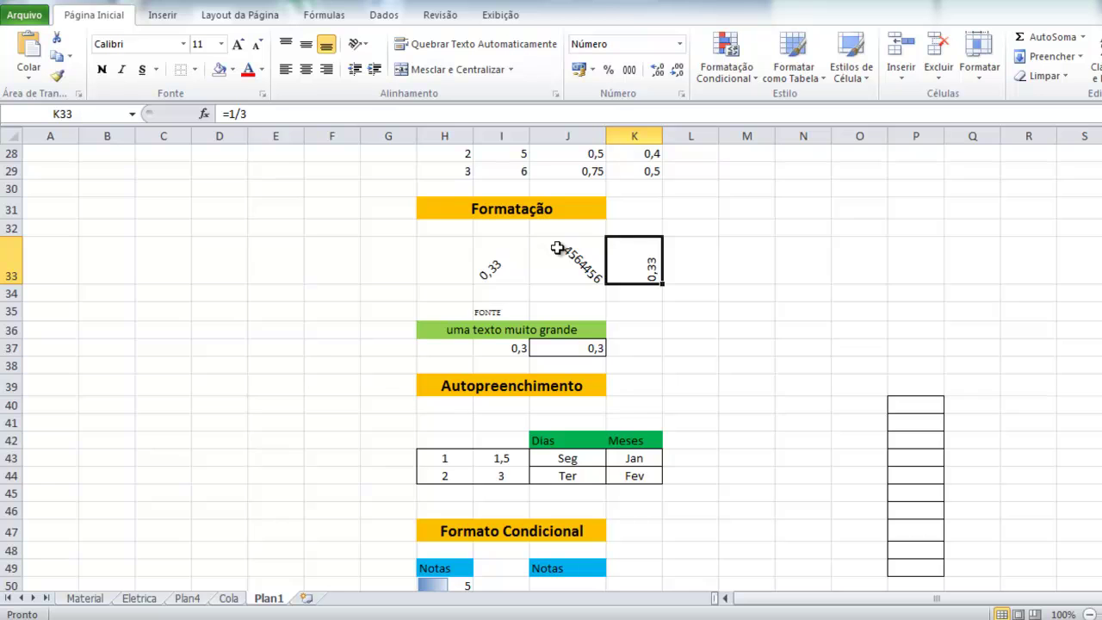
scroll(584, 273, down, 2)
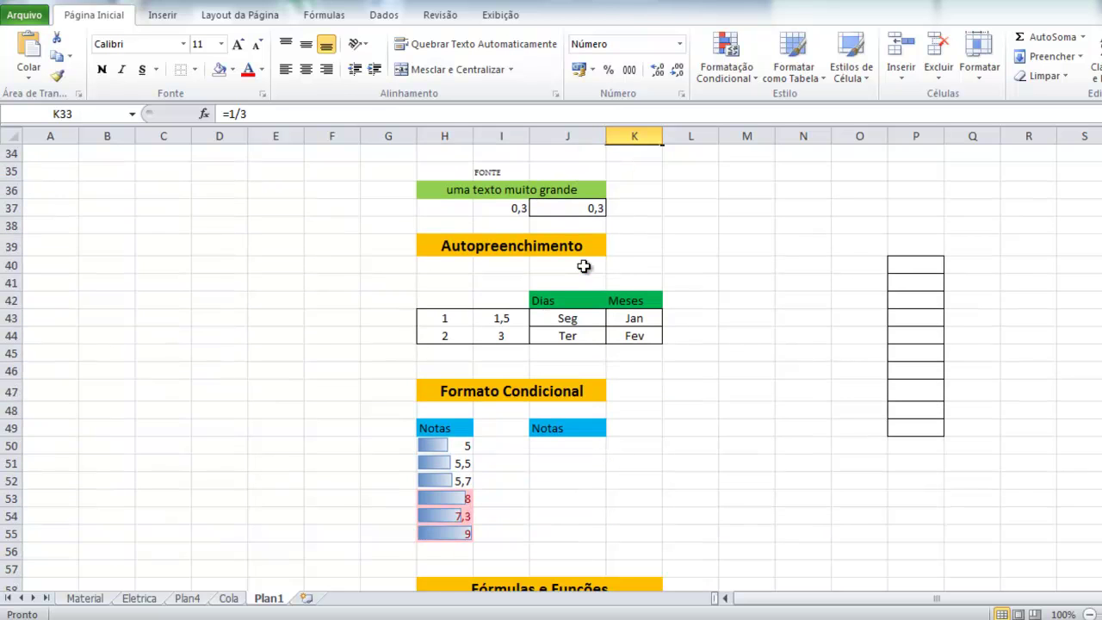
click(739, 248)
click(743, 262)
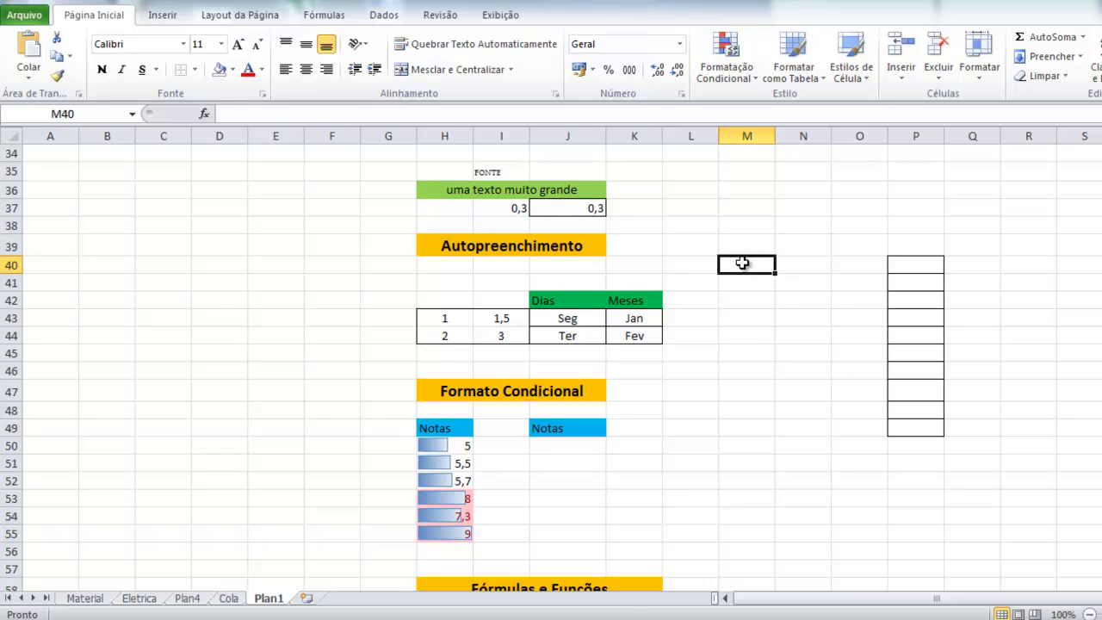
text(1)
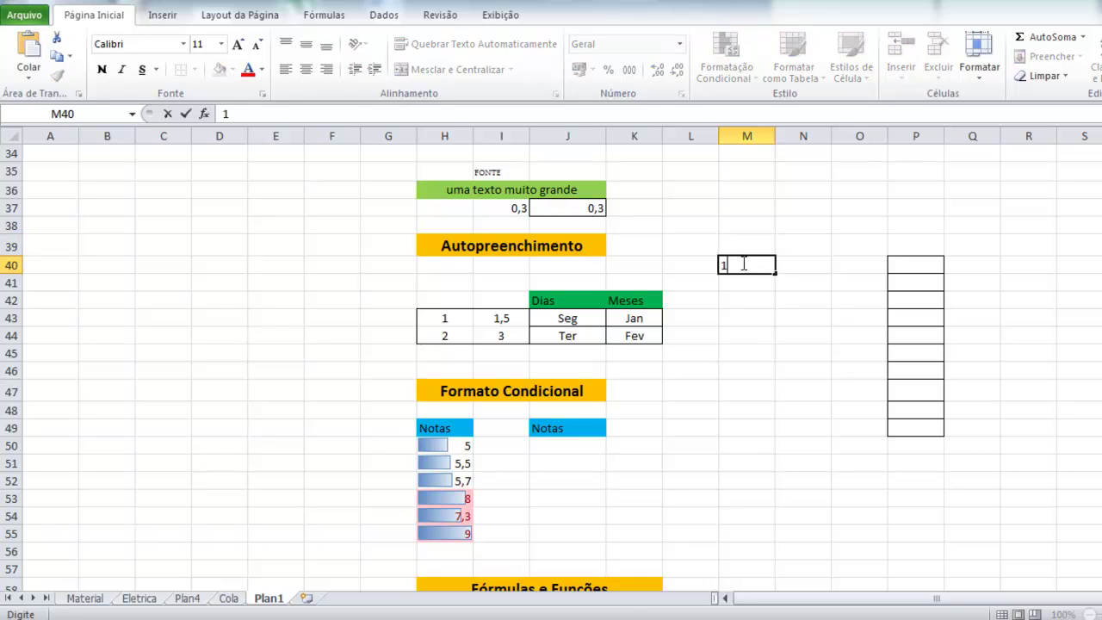
key(Return)
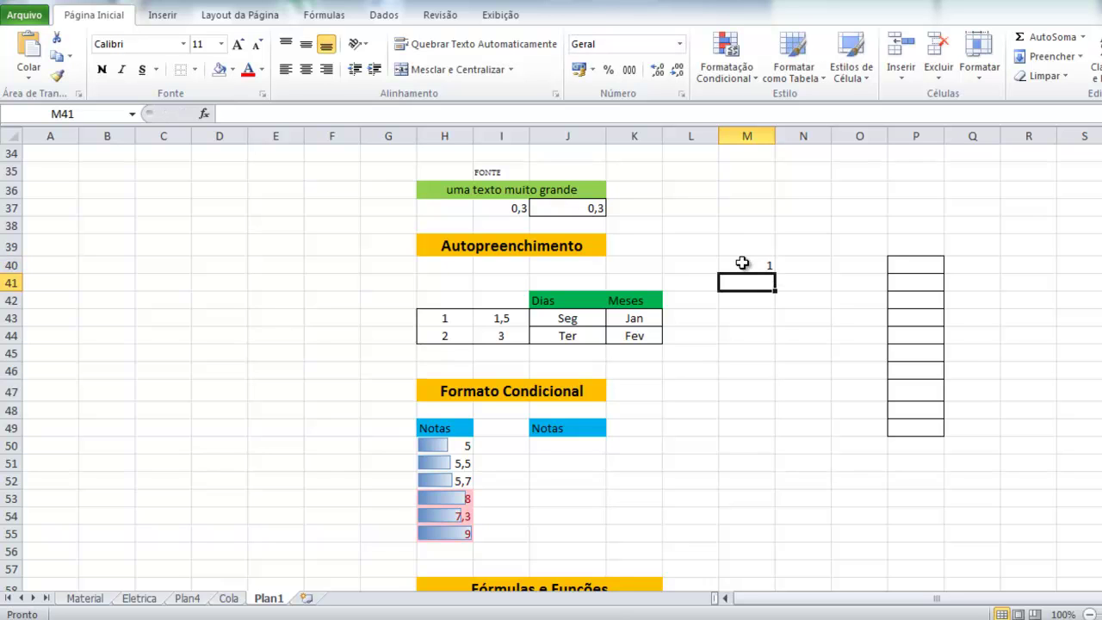
text(2)
key(Return)
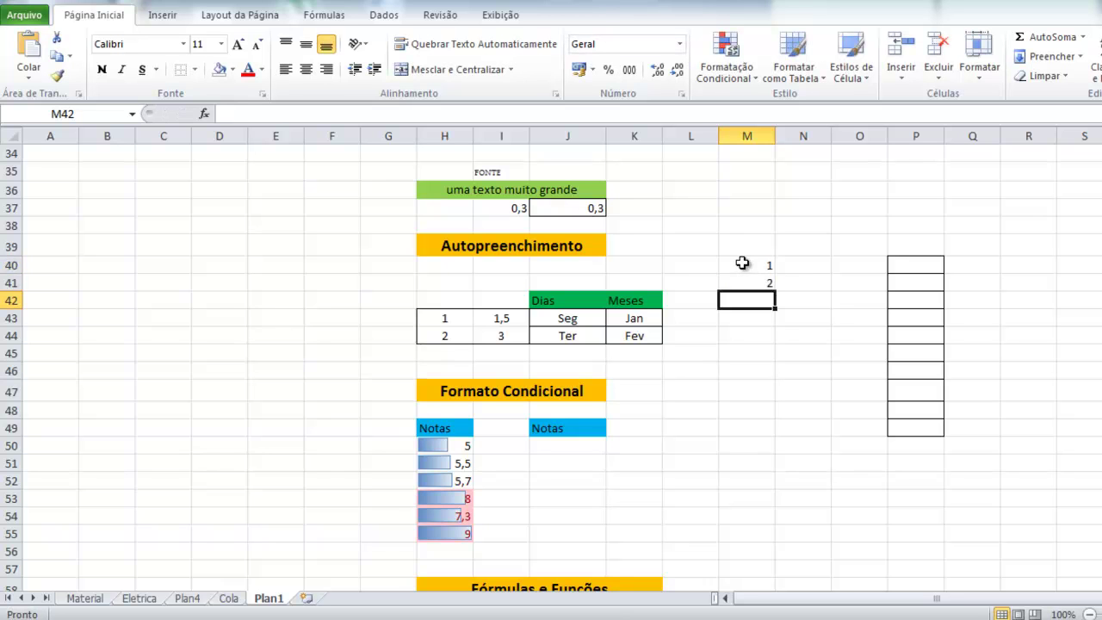
click(761, 265)
drag(761, 265, 765, 471)
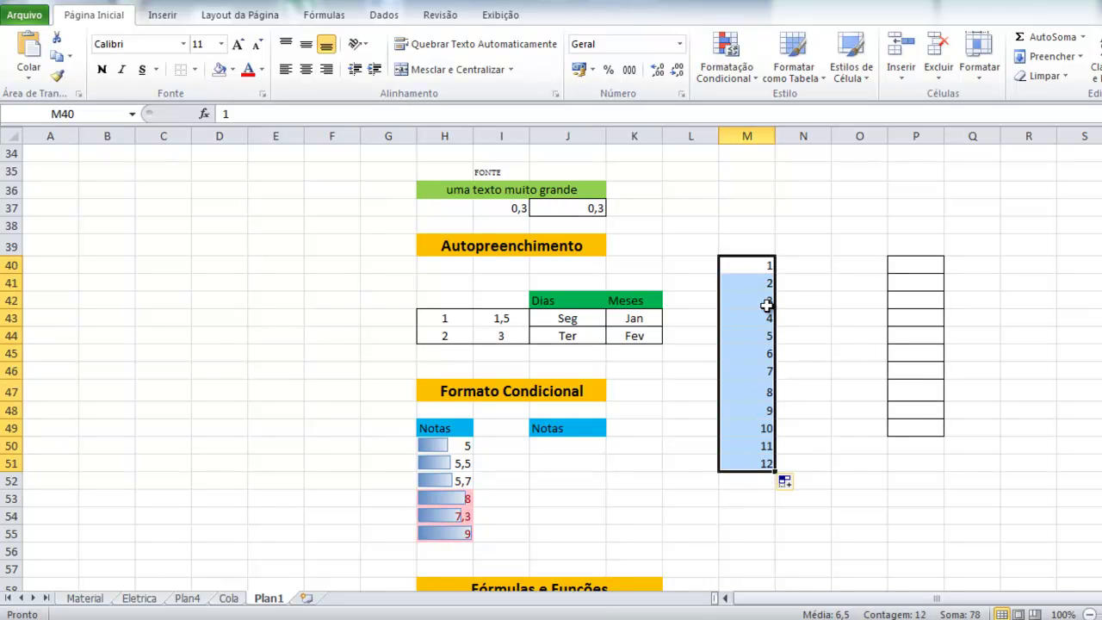
Step: Enter 1,5 and 3 in cells N40 and N41 and autofill the series down through N51
click(799, 265)
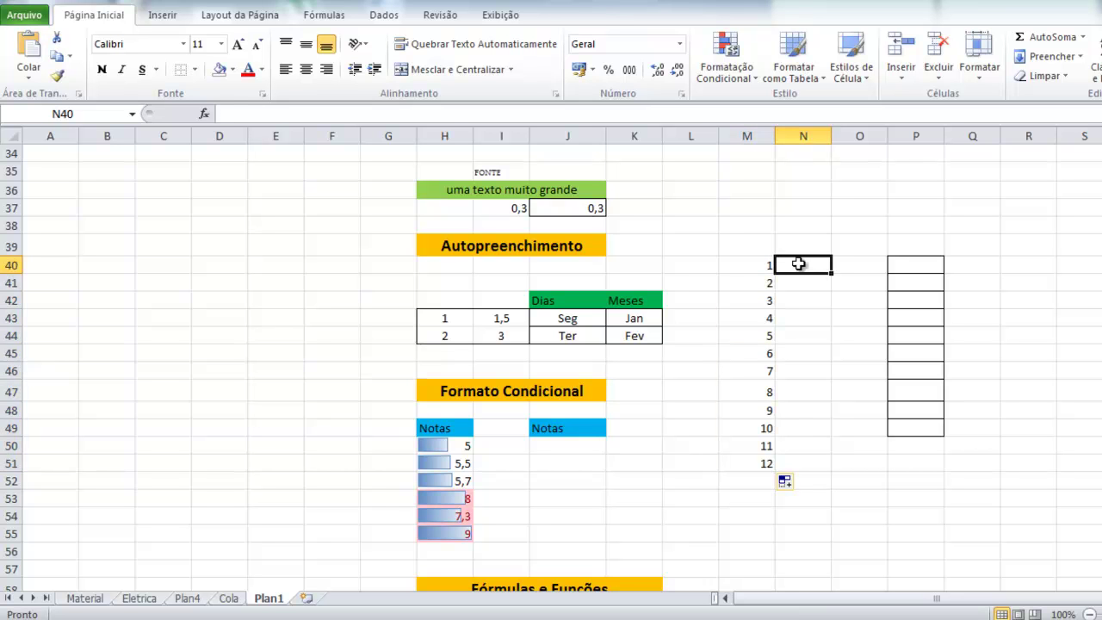
text(1)
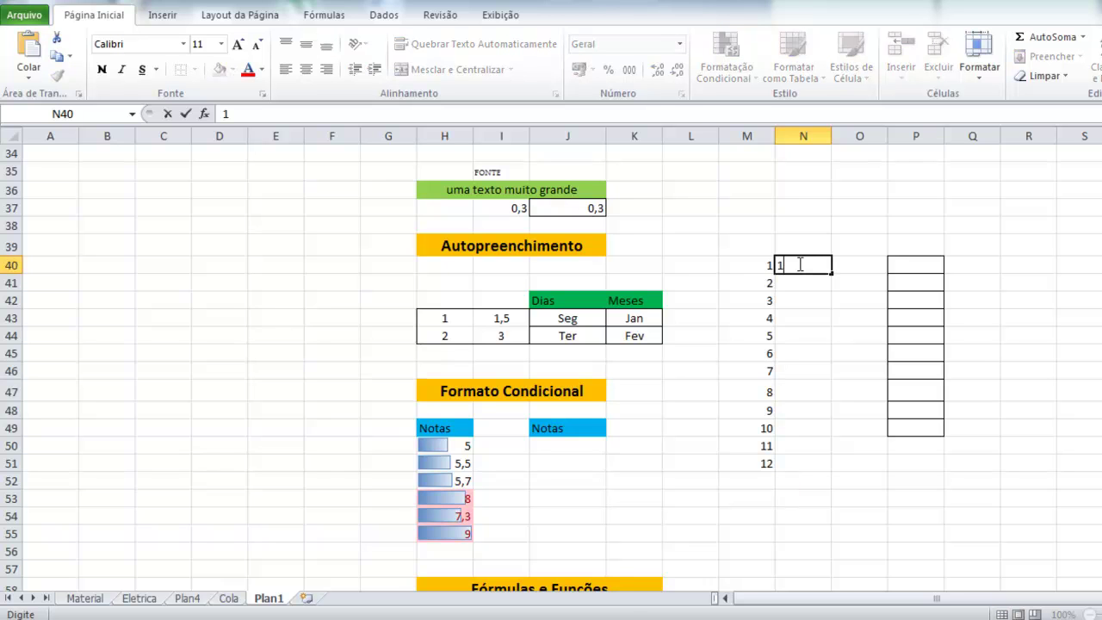
text(,5)
key(Return)
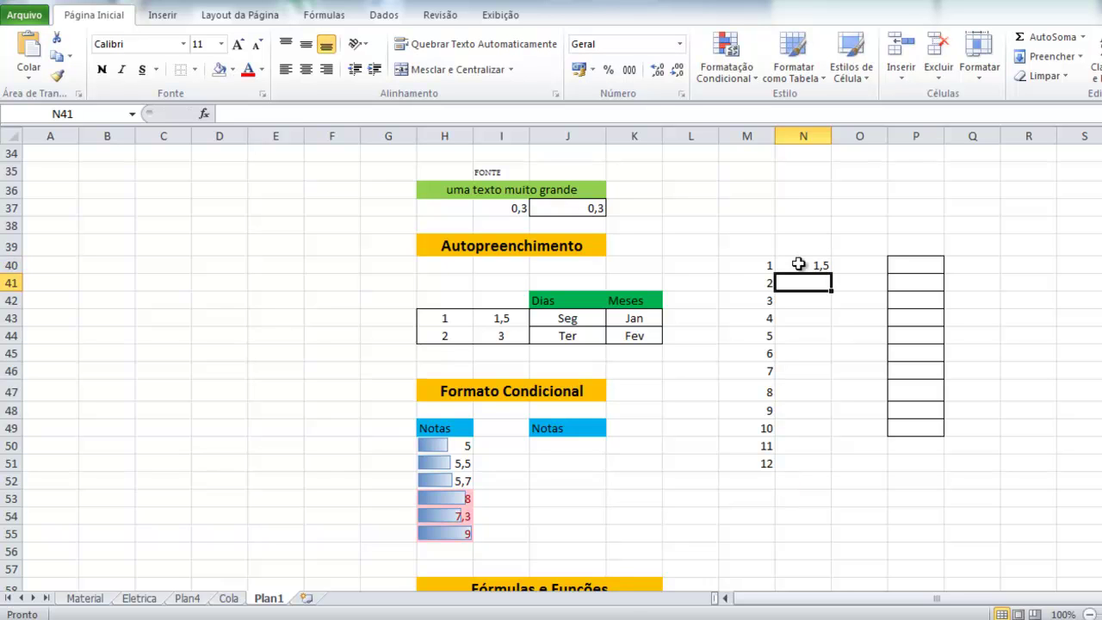
text(3)
key(Return)
drag(812, 264, 814, 467)
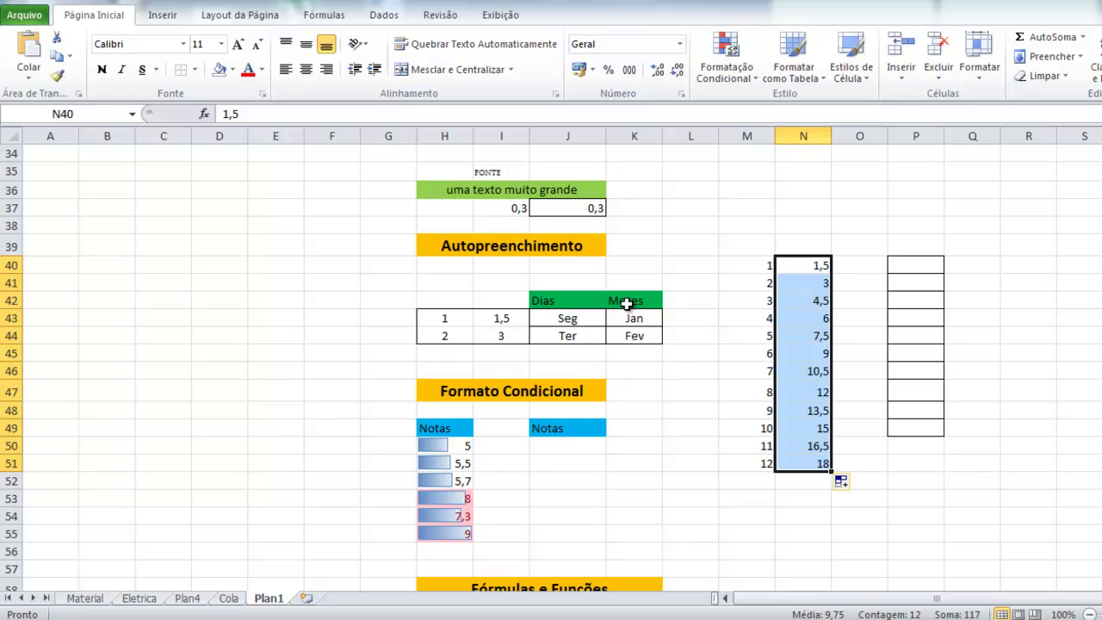
Step: Enter the weekdays seg and ter in cells O40 and O41 and autofill them down through O51
click(860, 268)
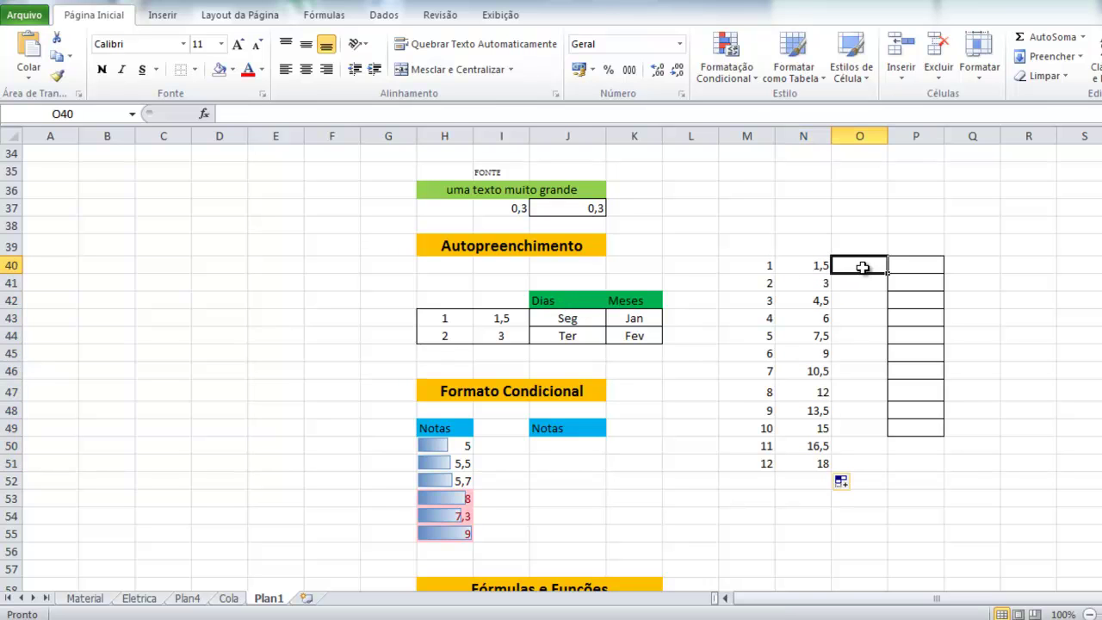
text(seg)
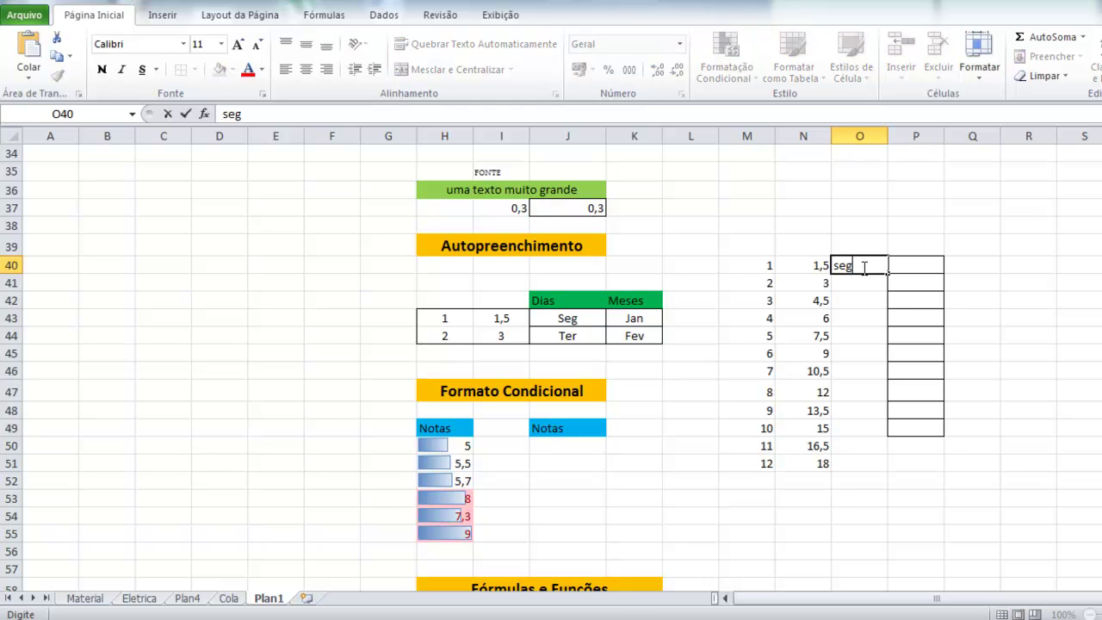
key(Return)
text(ter)
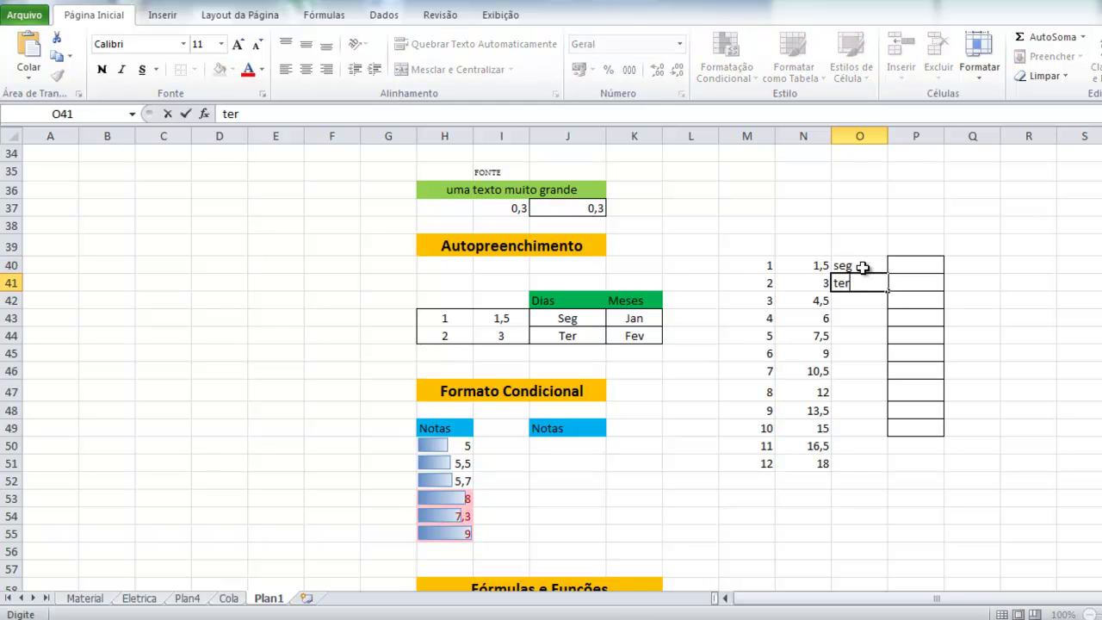
key(Return)
drag(864, 267, 874, 467)
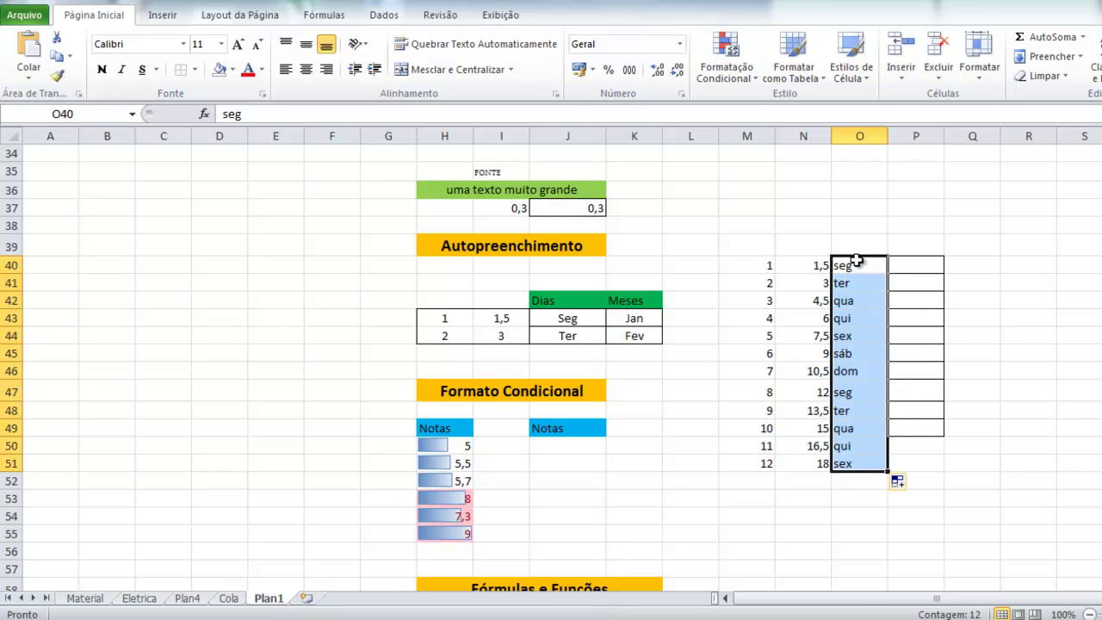
Step: Enter the months jan and fev in cells L40 and L41 and autofill them down through L50
click(691, 267)
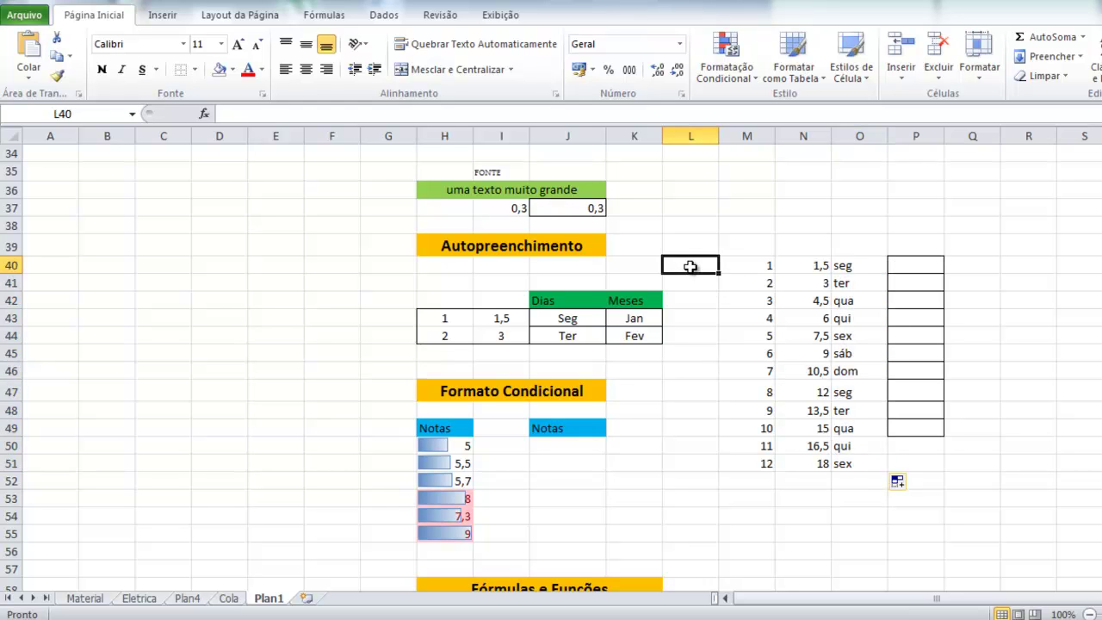
text(jen)
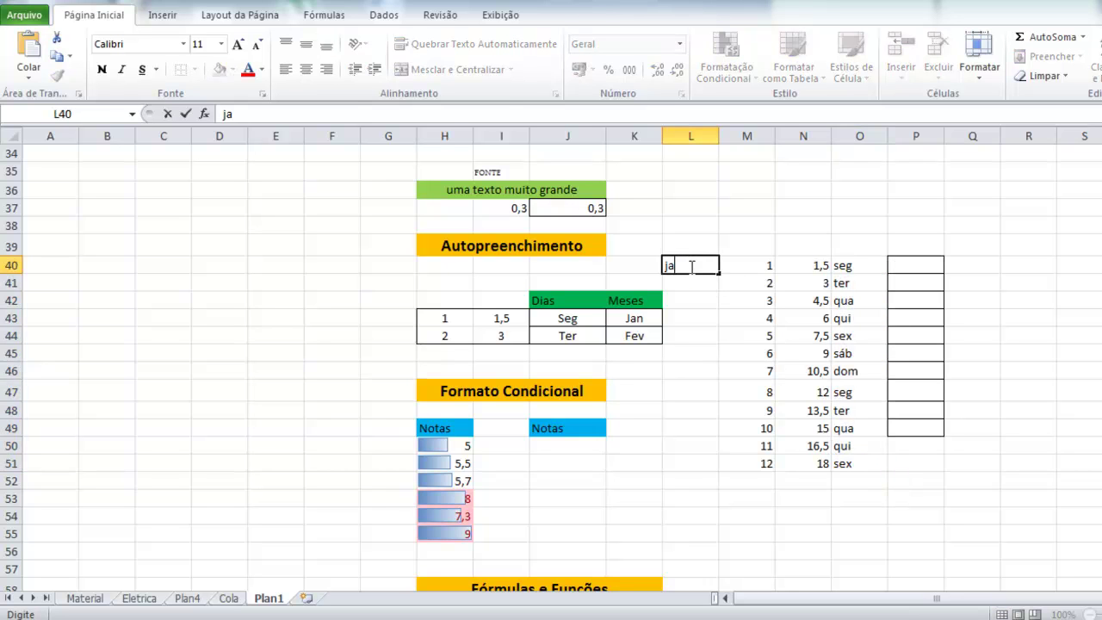
key(Return)
text(fev)
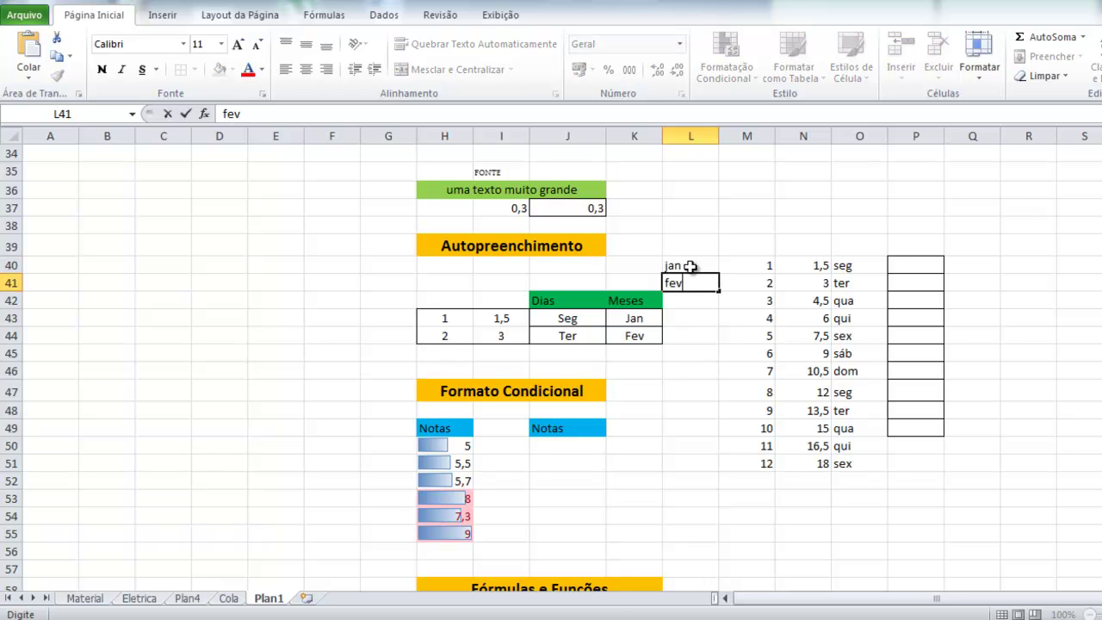
key(Return)
drag(689, 264, 711, 457)
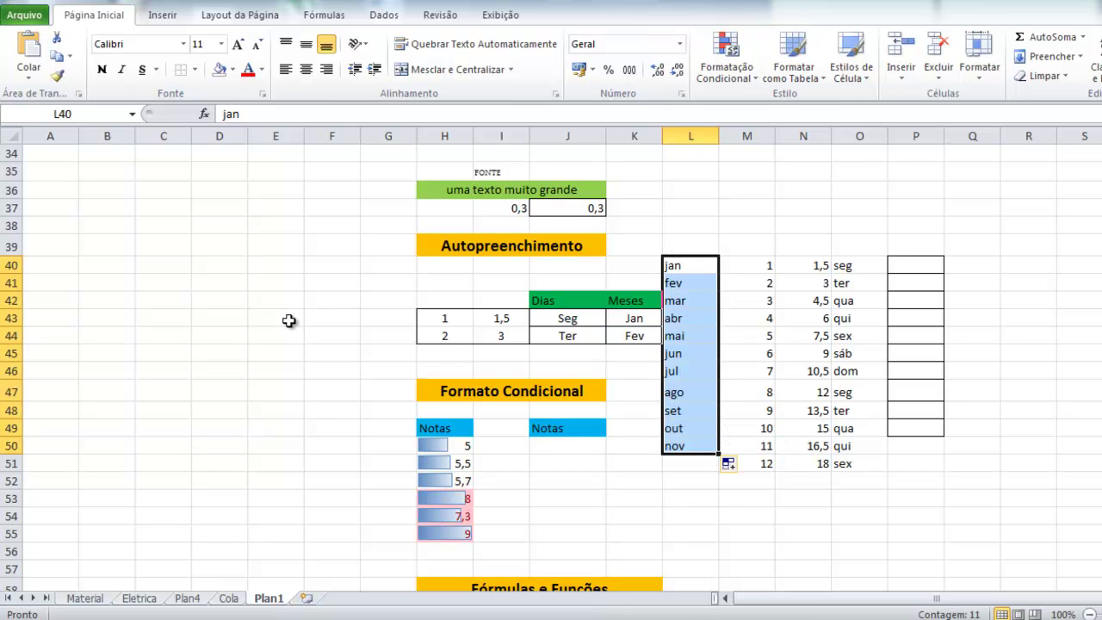
Step: Examine the conditionally formatted grades in H53 through H55 of the Formato Condicional section
scroll(269, 322, down, 1)
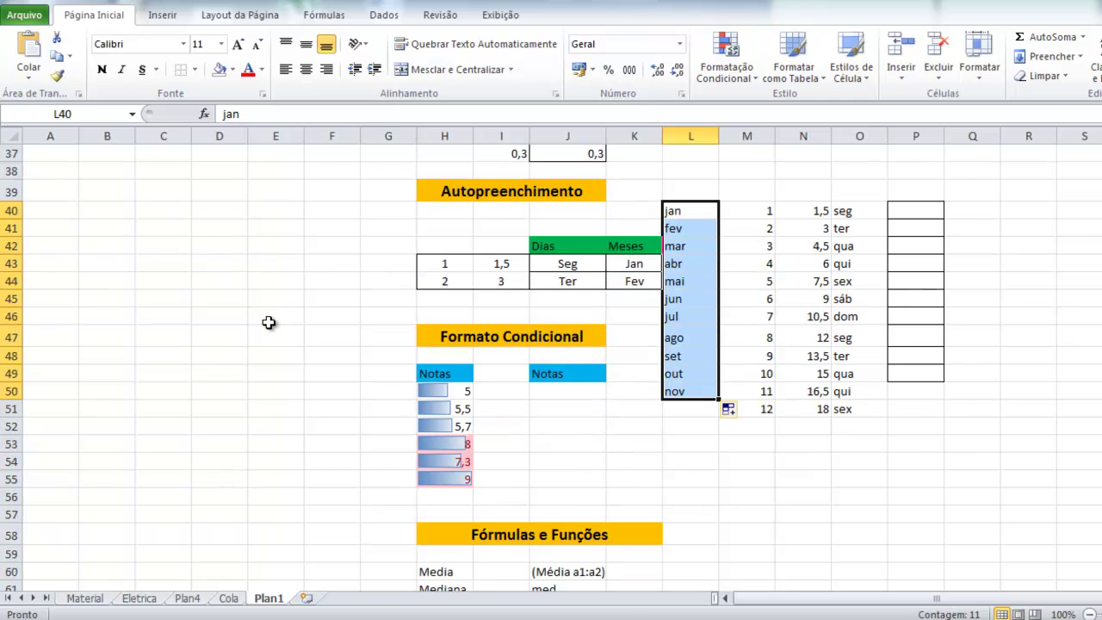
scroll(269, 322, down, 2)
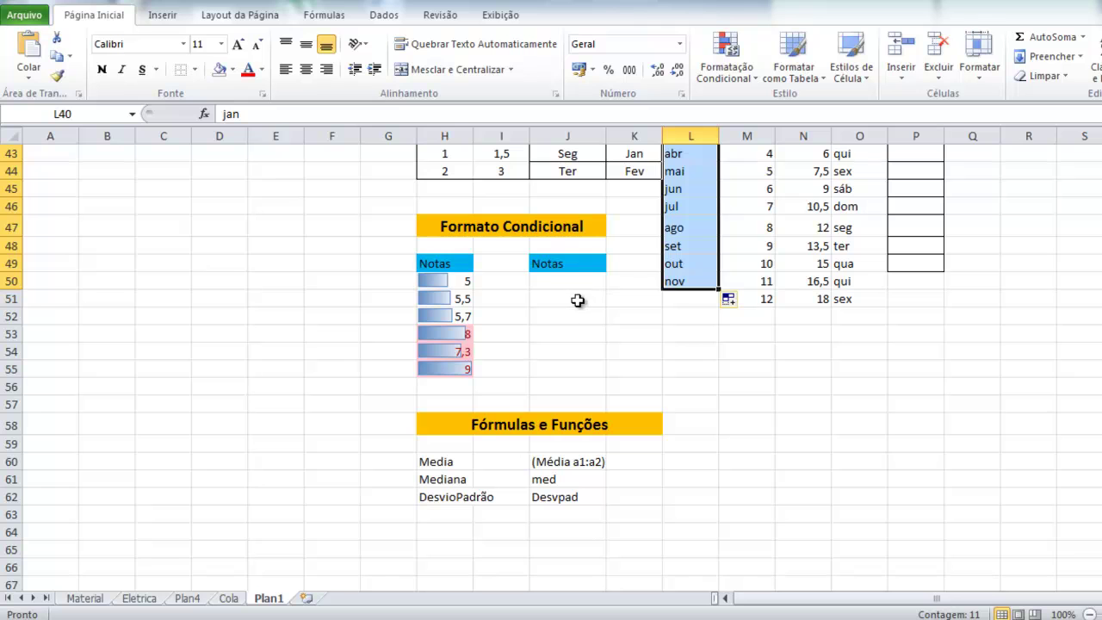
click(440, 339)
click(453, 353)
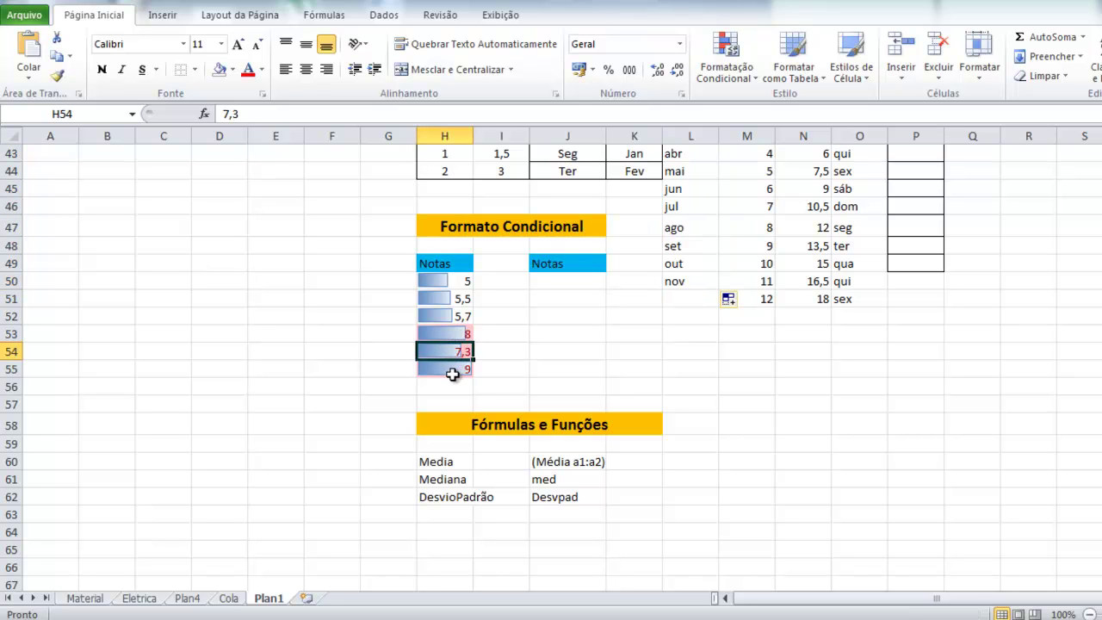
click(455, 338)
click(455, 368)
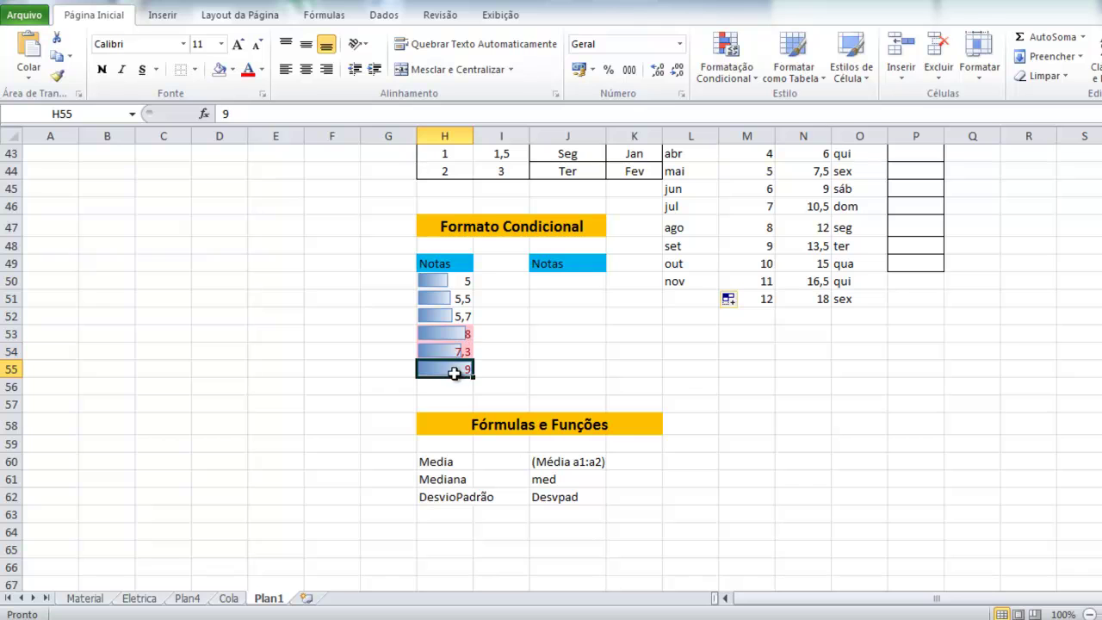
click(456, 337)
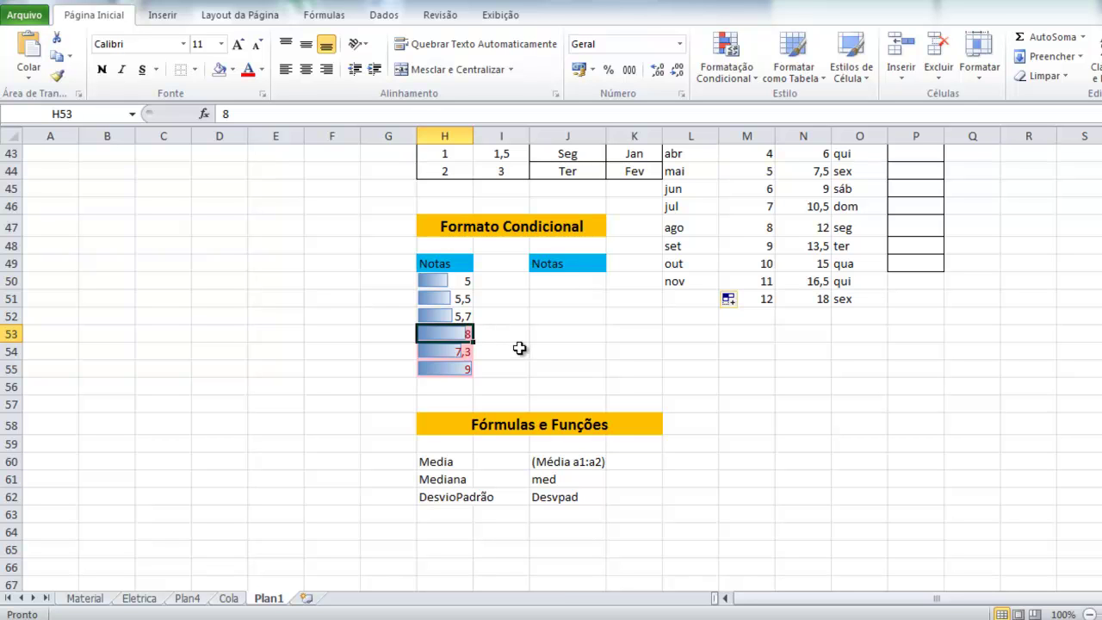
click(575, 281)
text(5)
key(Return)
text(45)
key(Return)
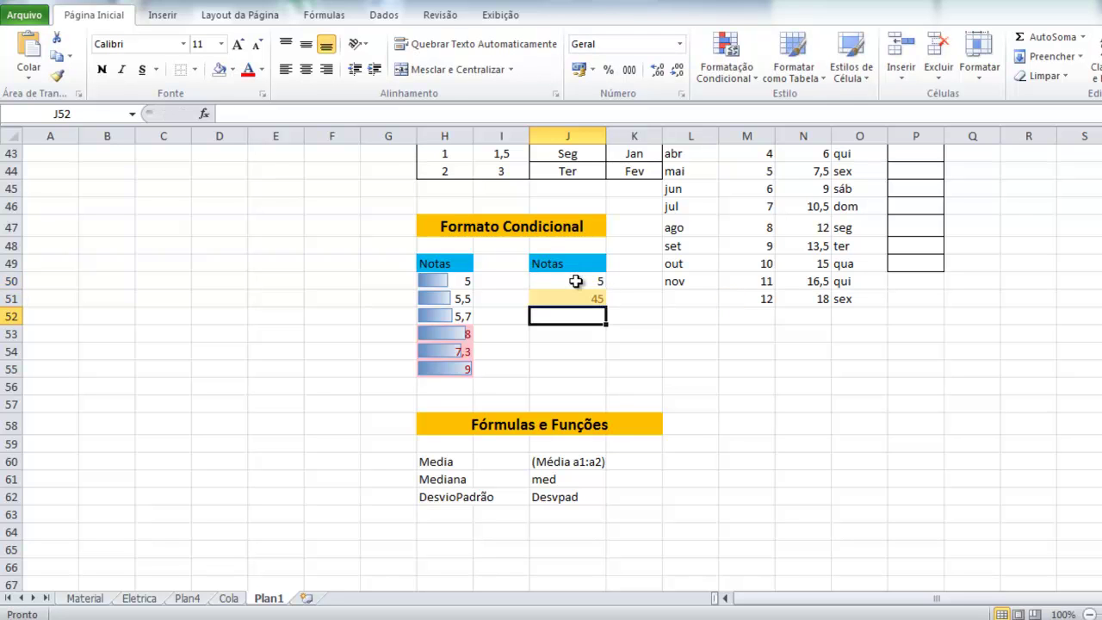
double_click(589, 298)
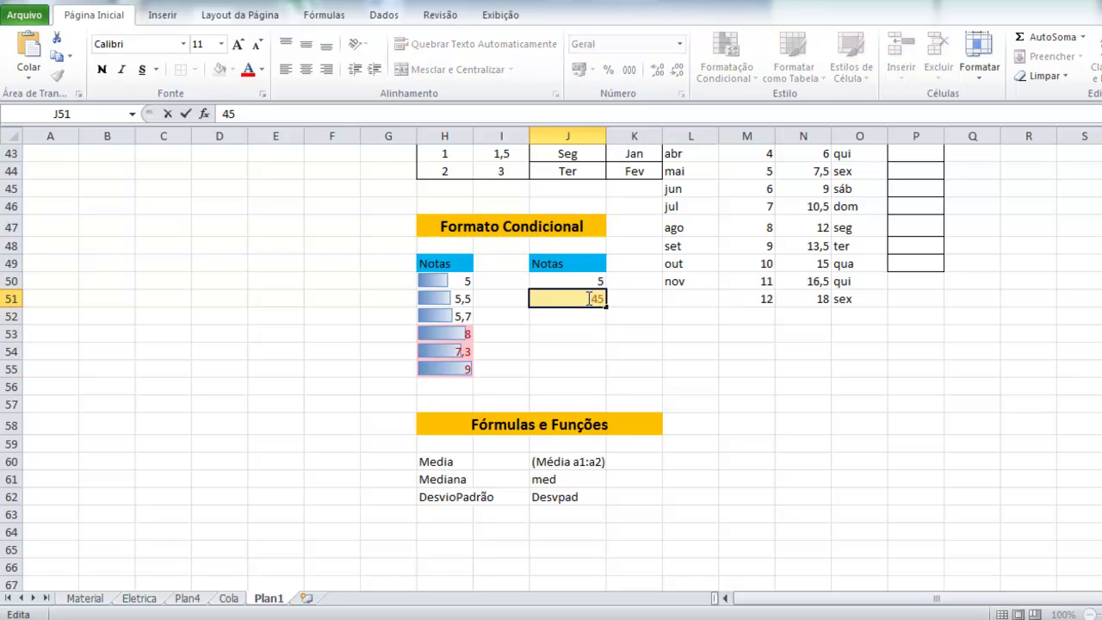
key(BackSpace)
key(BackSpace)
click(590, 281)
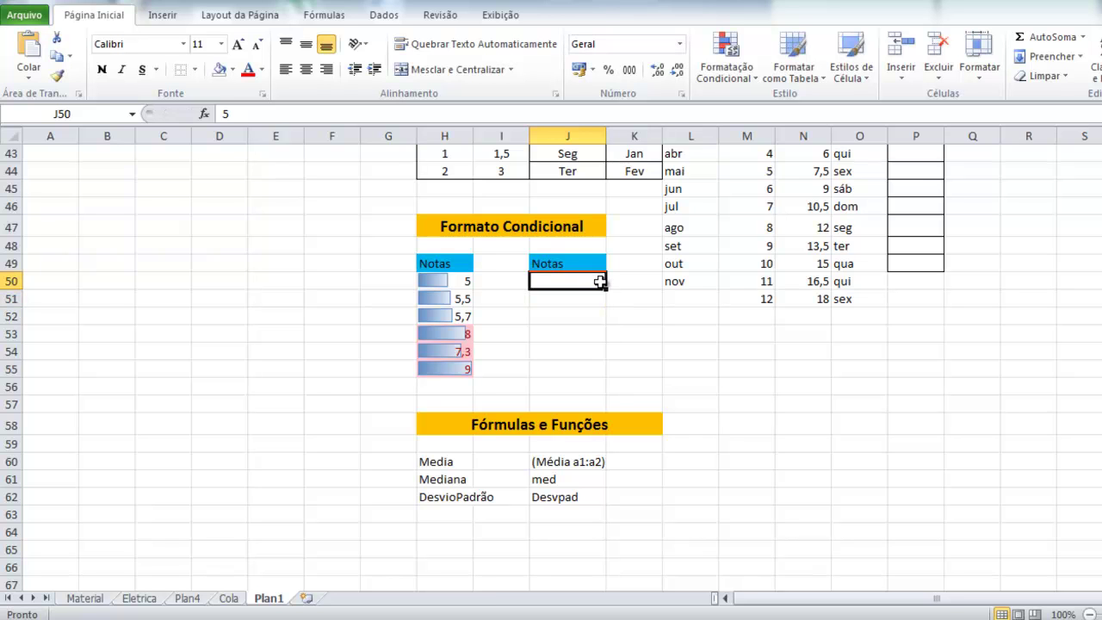
Step: Enter the grades 4,3, 5,6, 8, 9 and 7,8 in cells K50 through K54
click(632, 280)
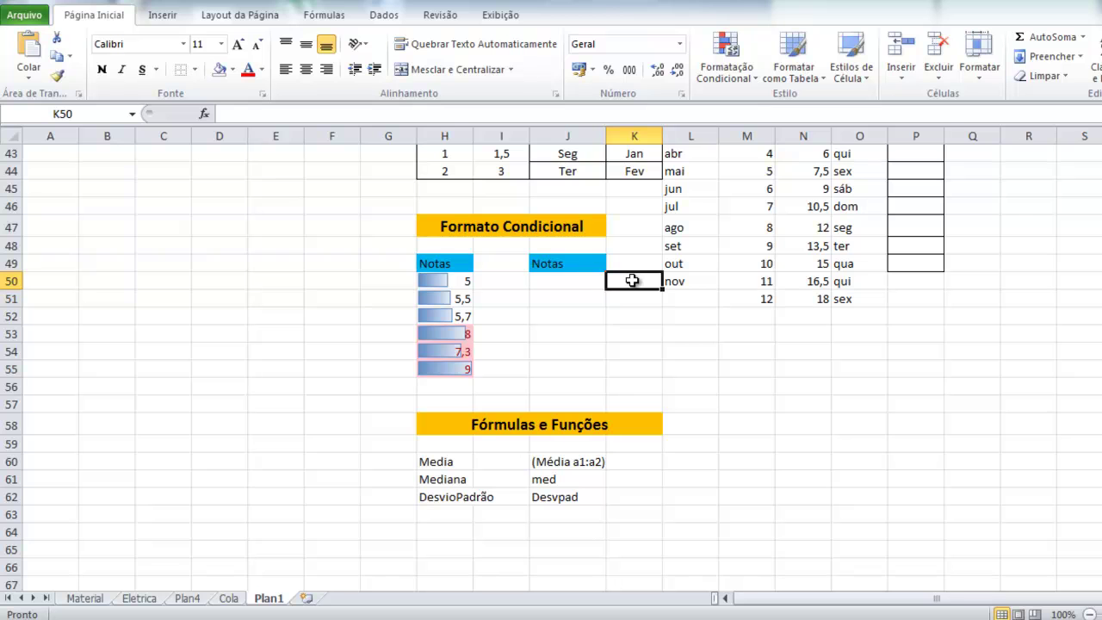
text(4,3)
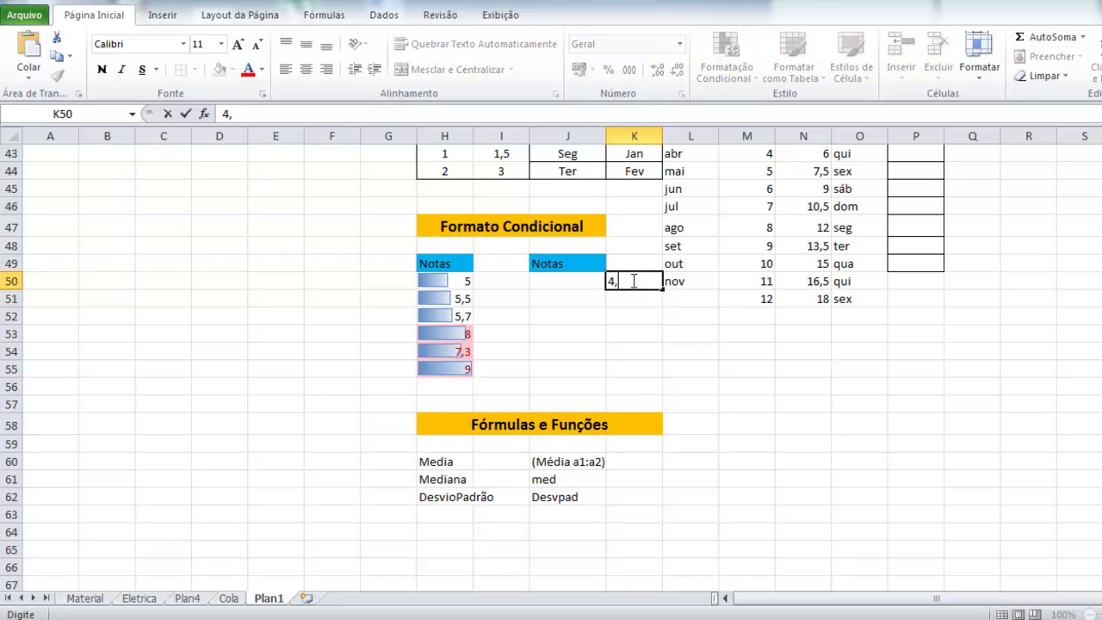
key(Return)
text(5,6)
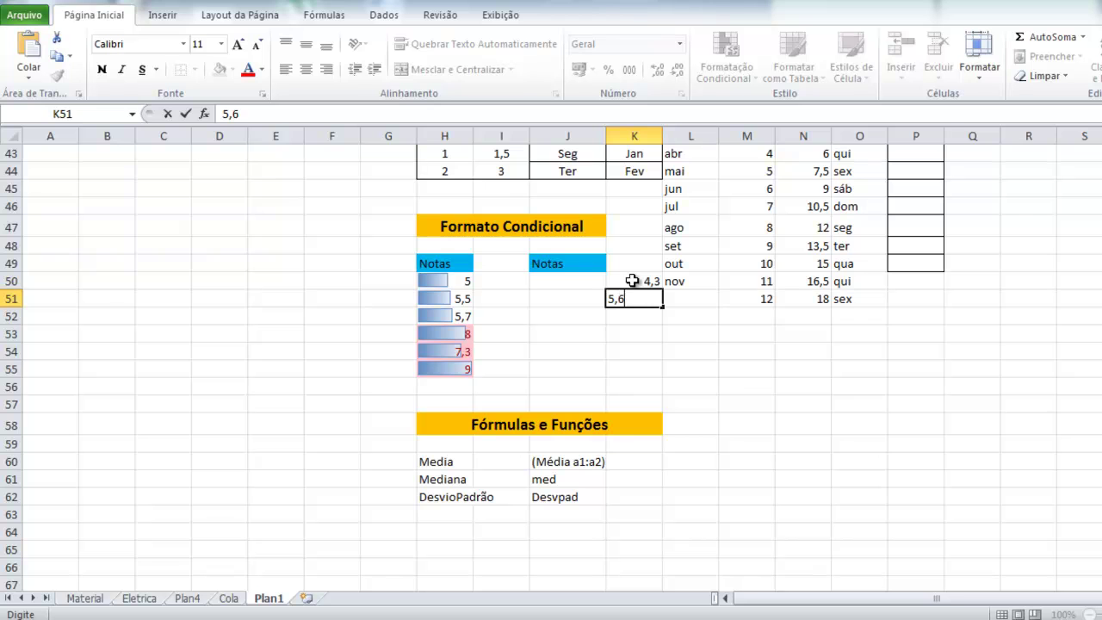
key(Return)
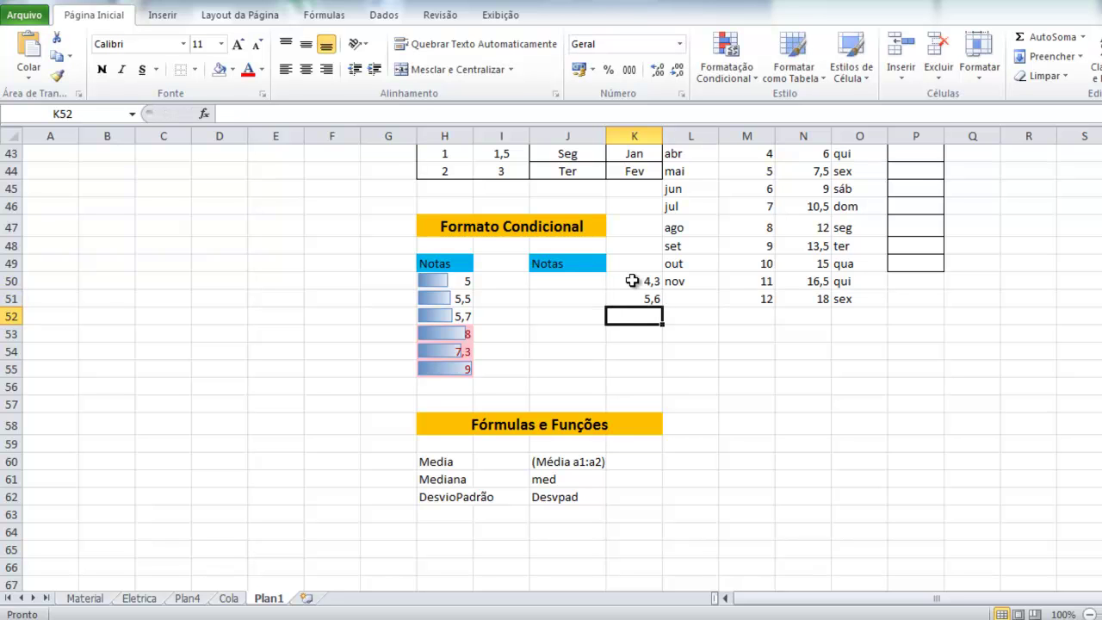
text(8)
key(Return)
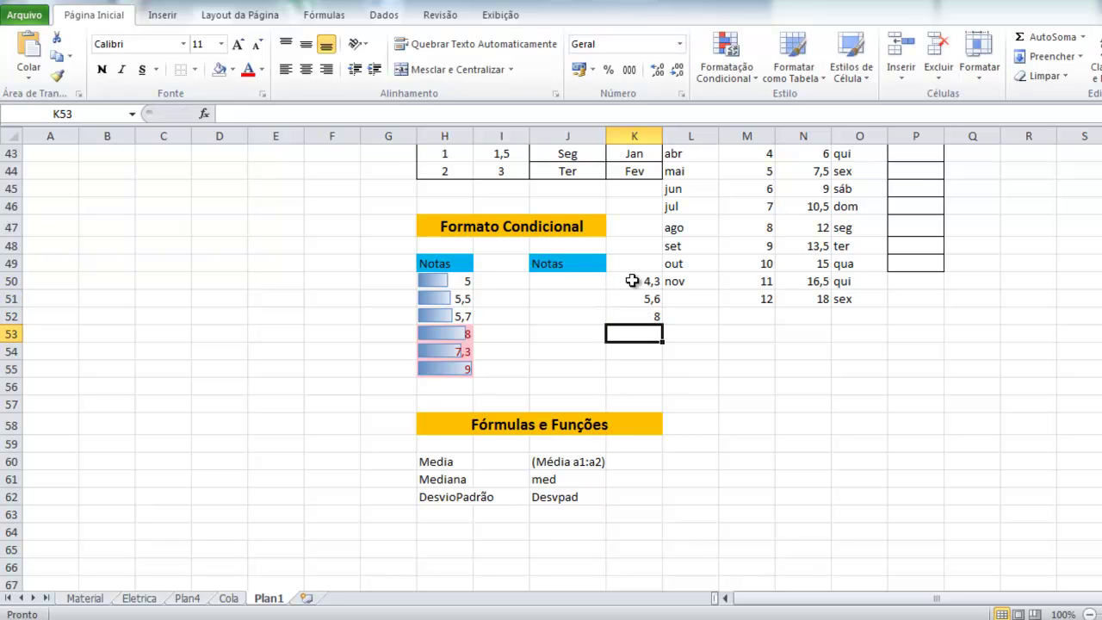
text(9)
key(Return)
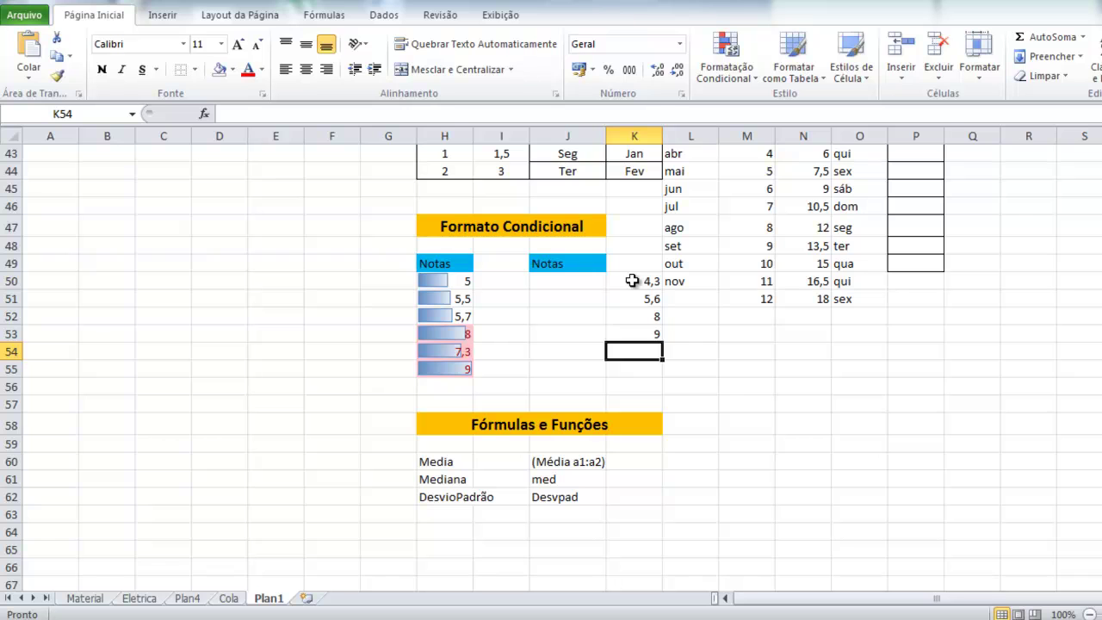
text(7,8)
key(Return)
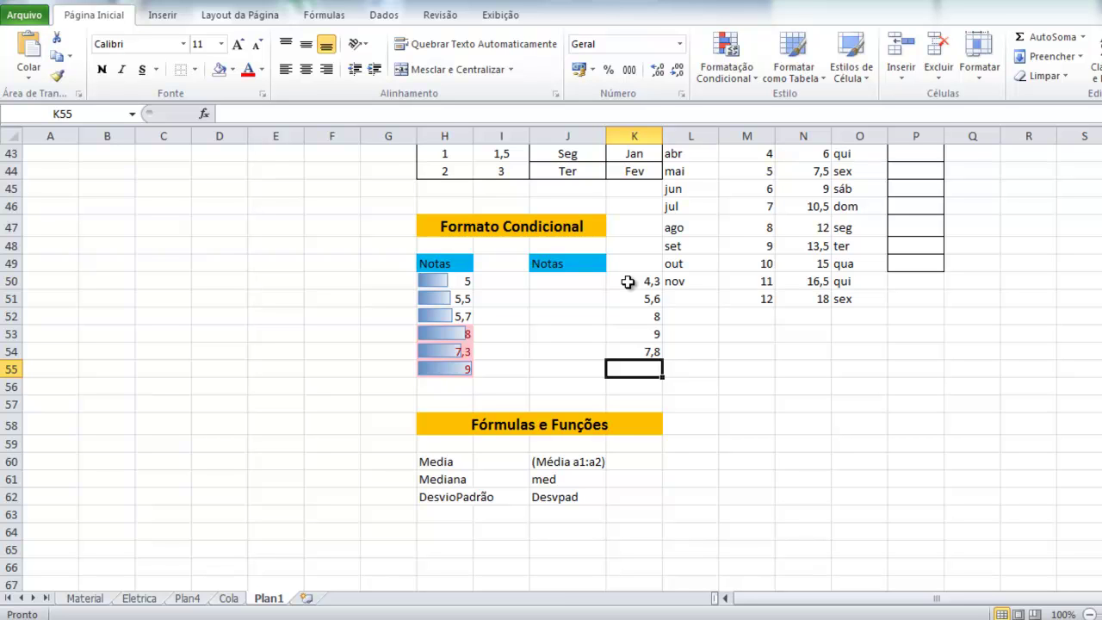
Step: Highlight grades greater than 6 in K50 through K54 with light red fill and dark red text using conditional formatting
drag(626, 282, 641, 352)
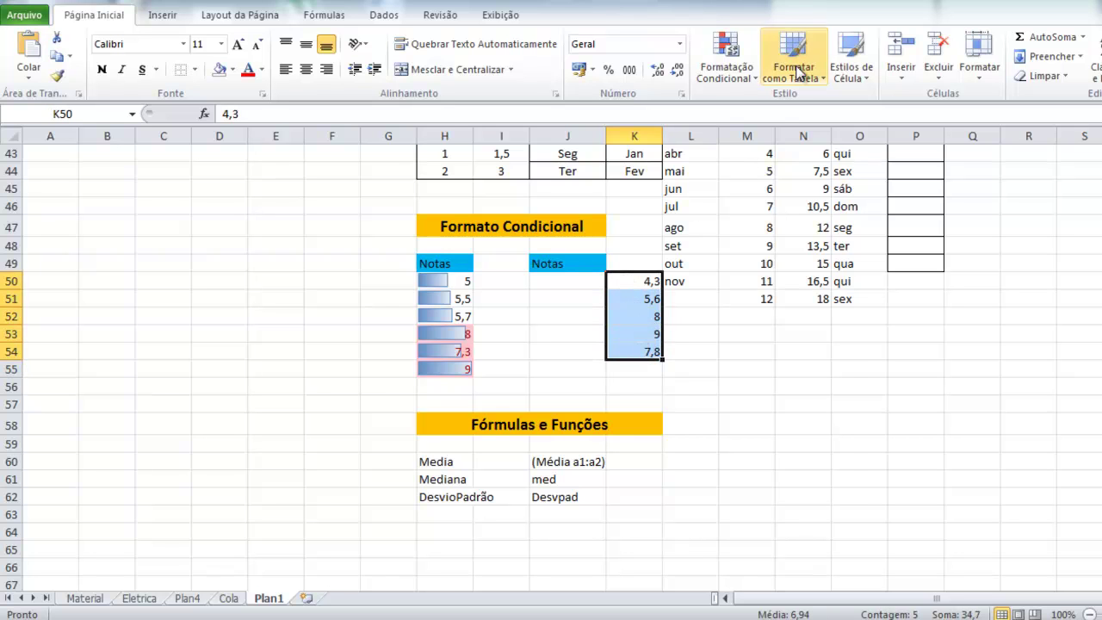
click(731, 53)
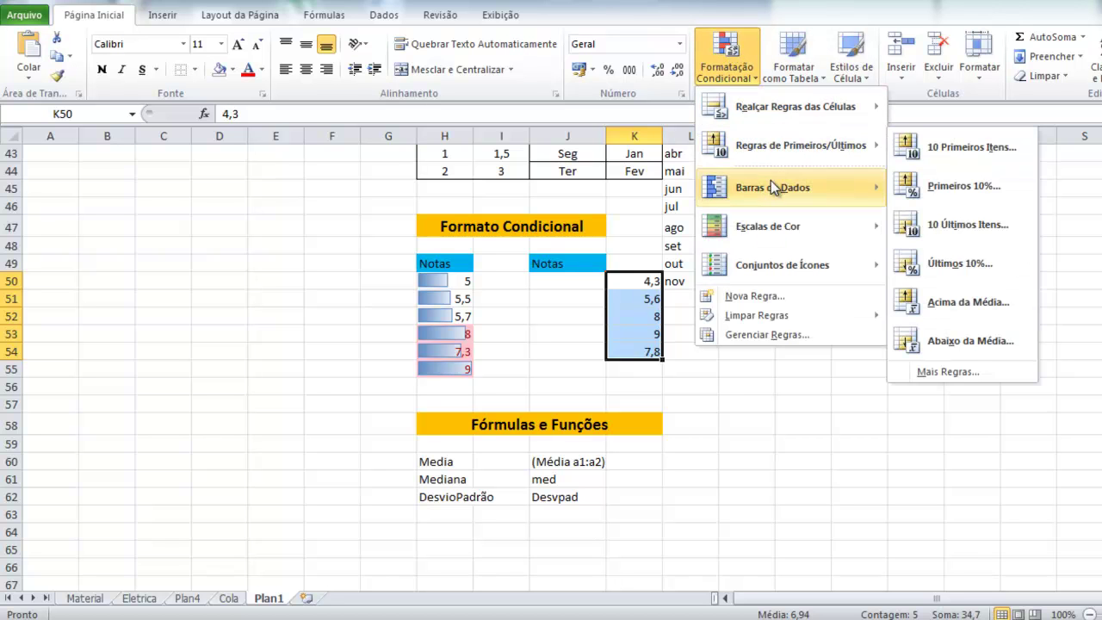
mouse_move(769, 106)
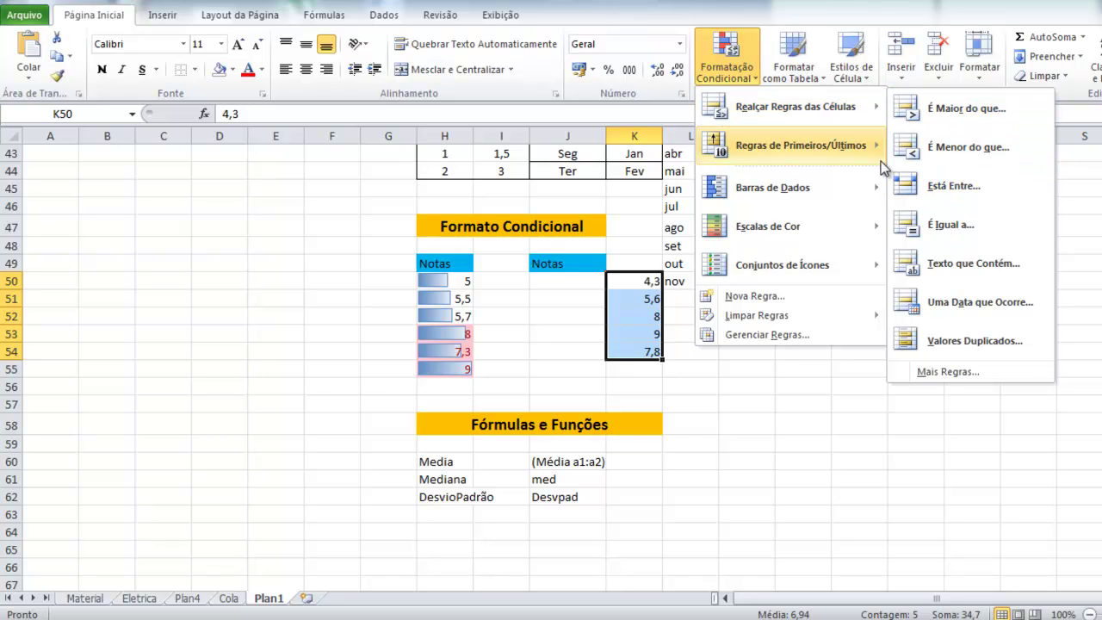
mouse_move(823, 146)
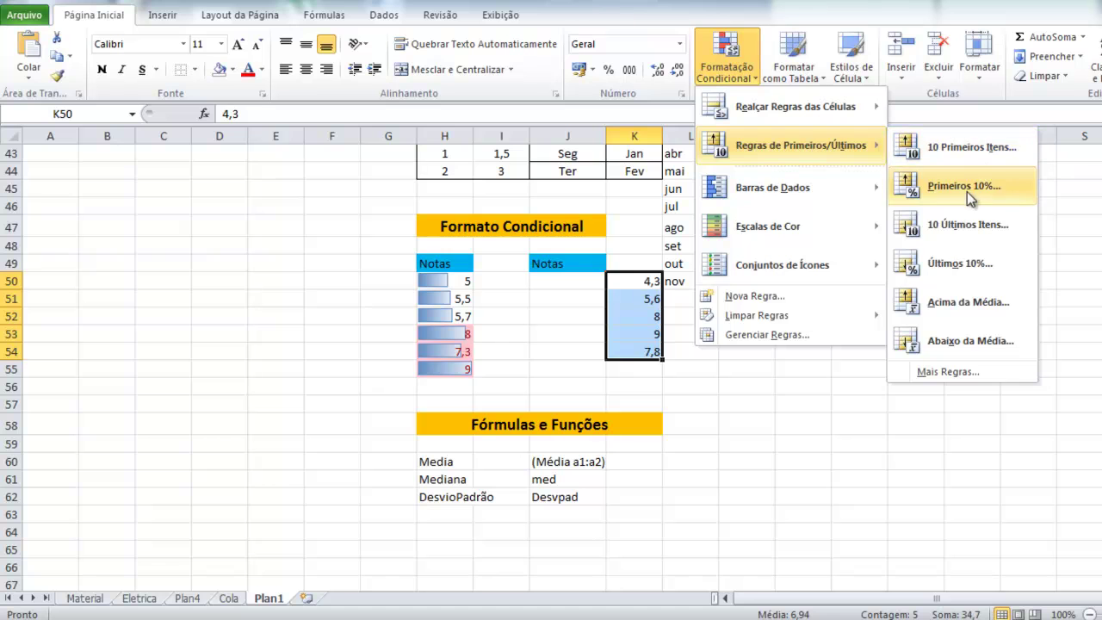
mouse_move(767, 193)
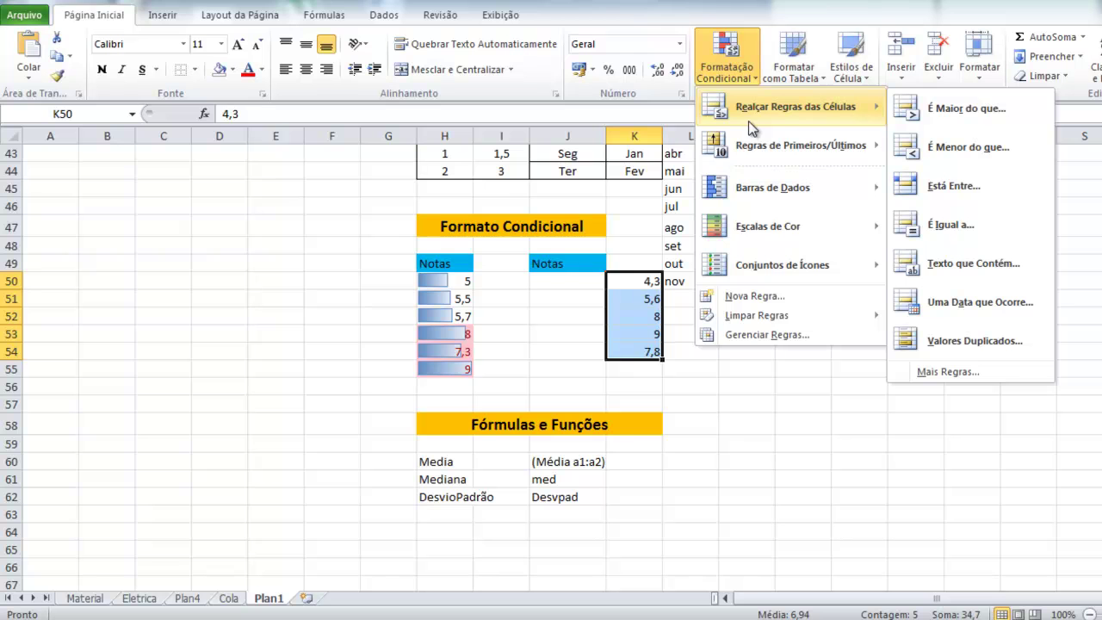
click(958, 111)
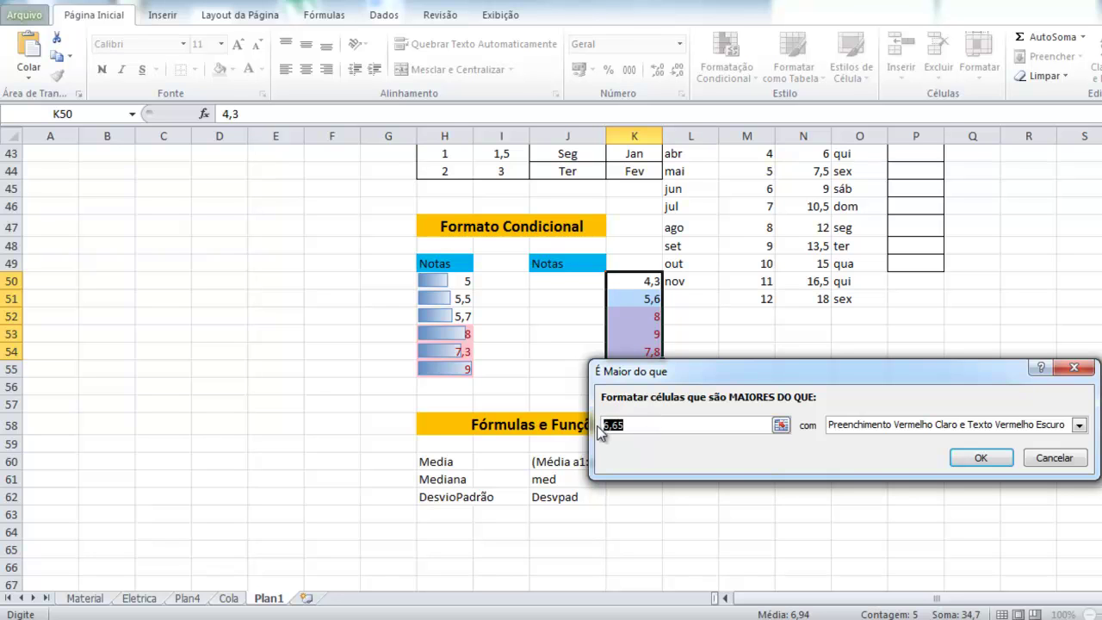
text(6)
click(982, 459)
click(741, 390)
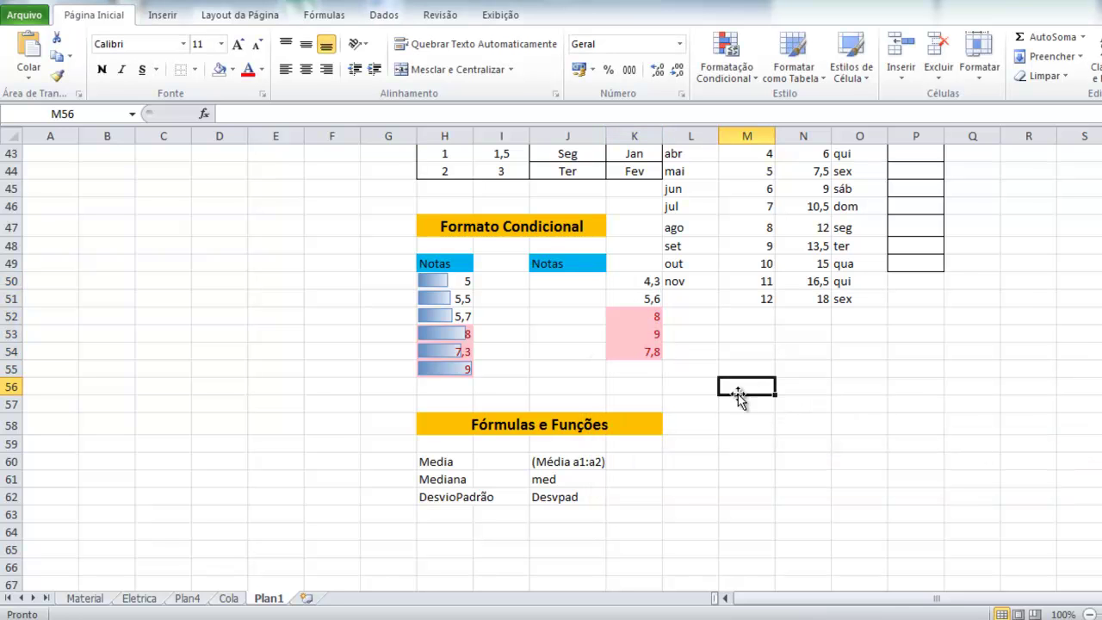
Step: Examine the highlighted grades in column K and the other conditional formatting rule types available for them
click(645, 317)
click(641, 332)
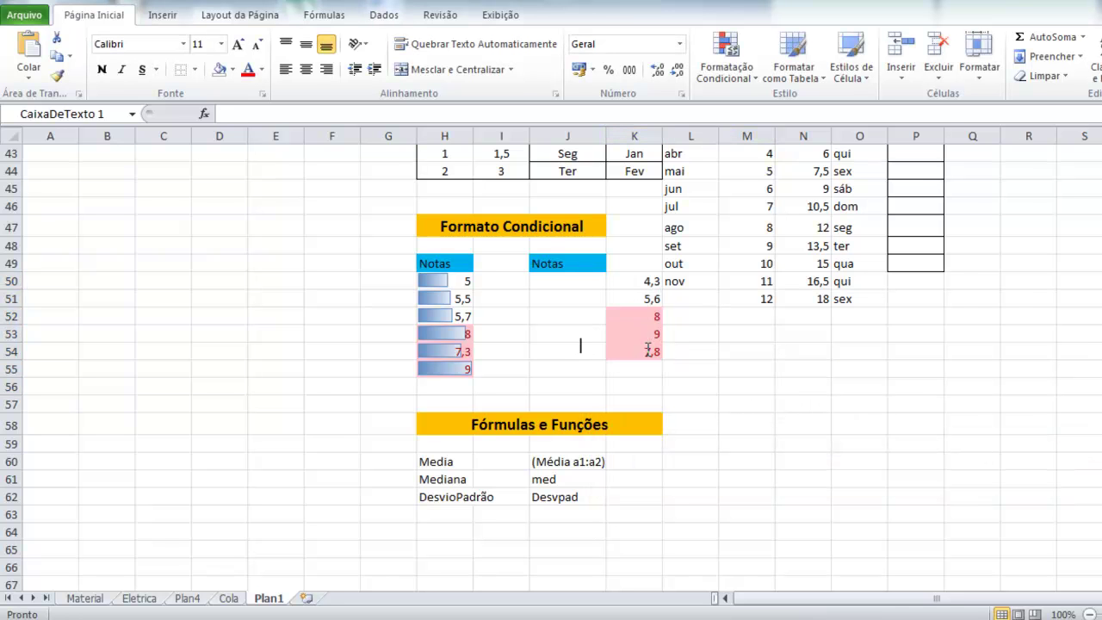
click(702, 337)
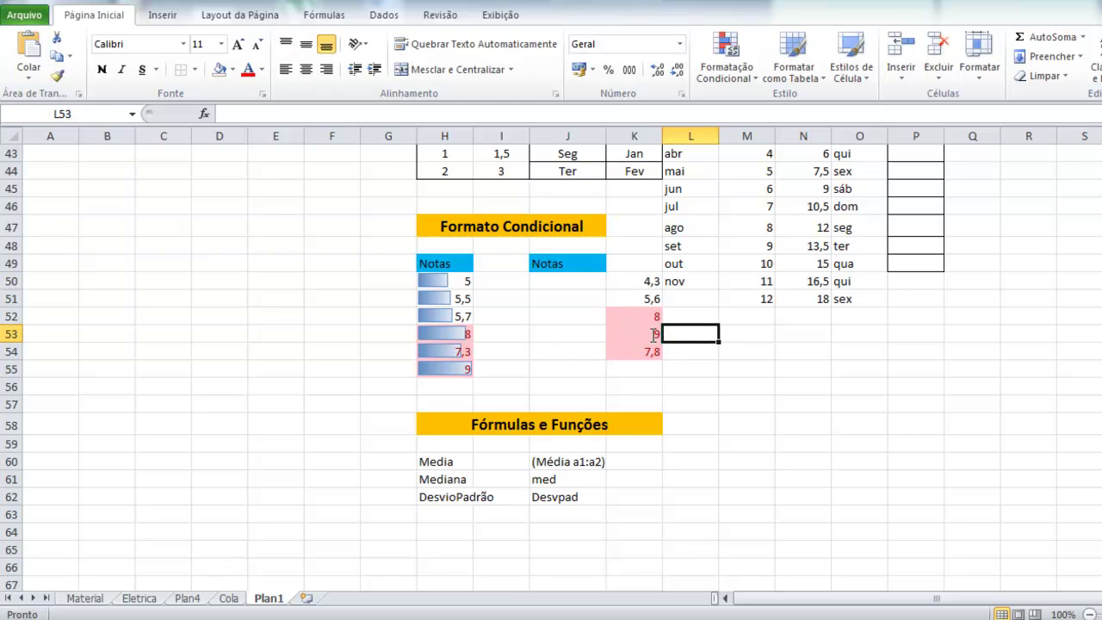
click(632, 280)
drag(632, 281, 641, 352)
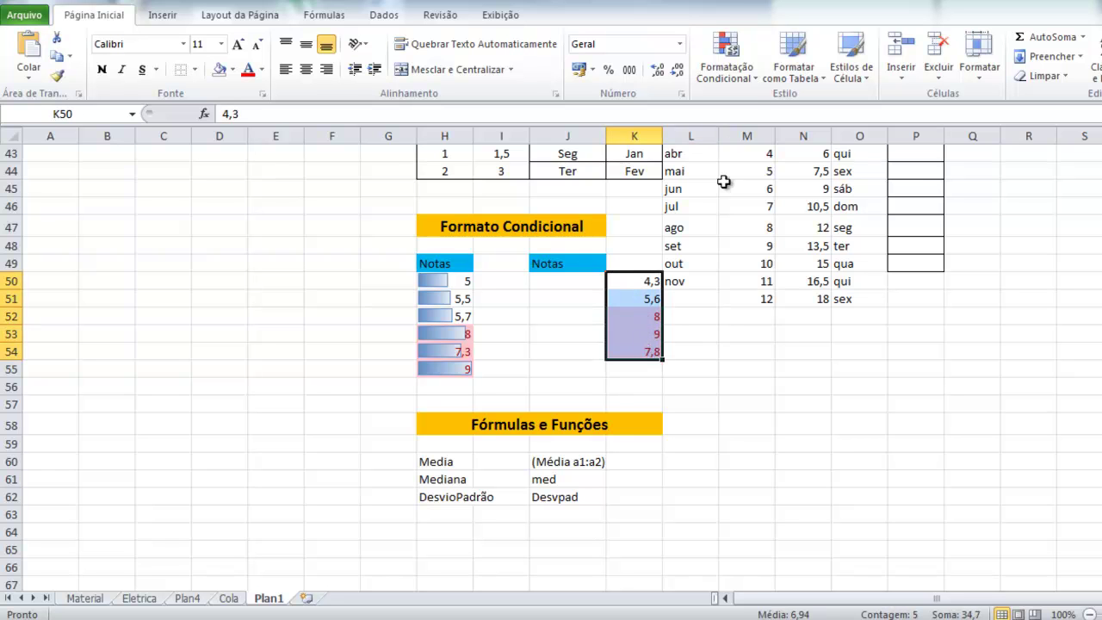
click(756, 78)
mouse_move(790, 115)
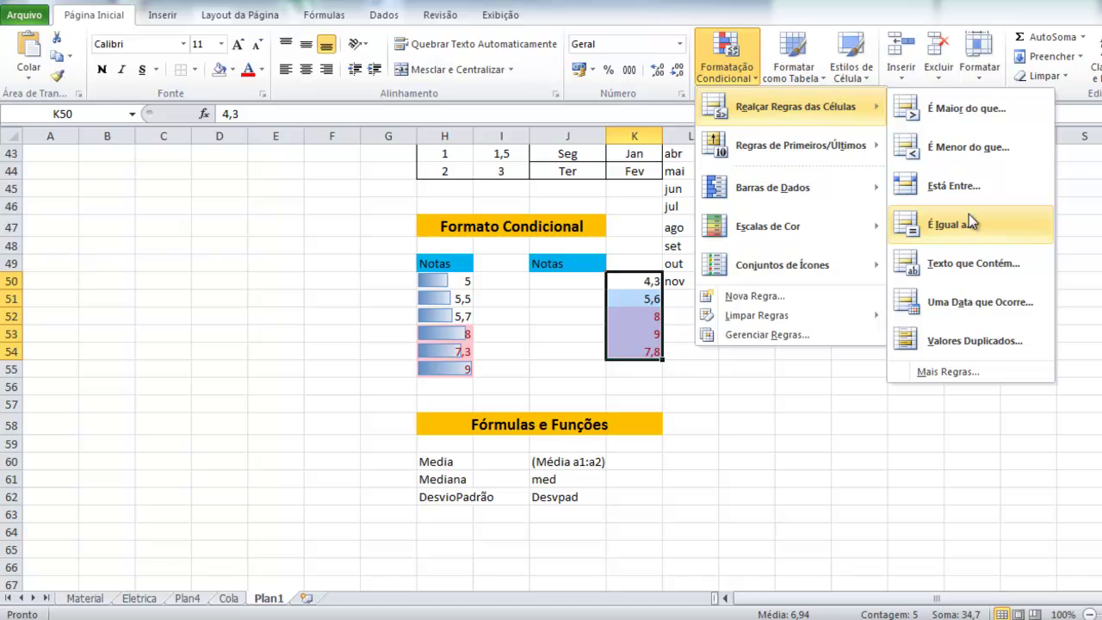
click(568, 307)
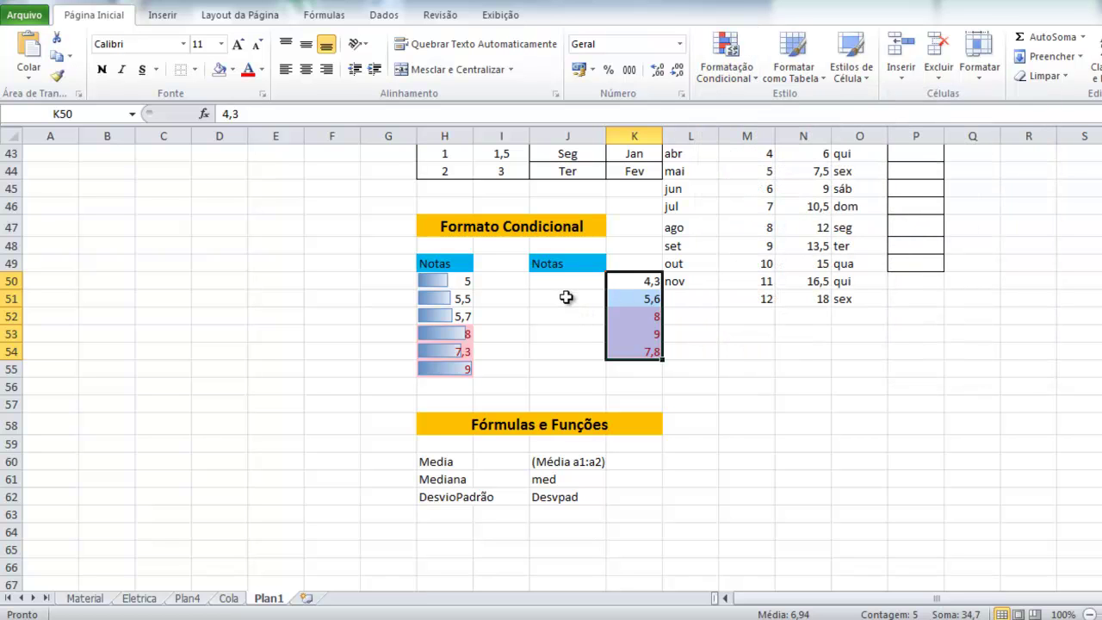
click(568, 324)
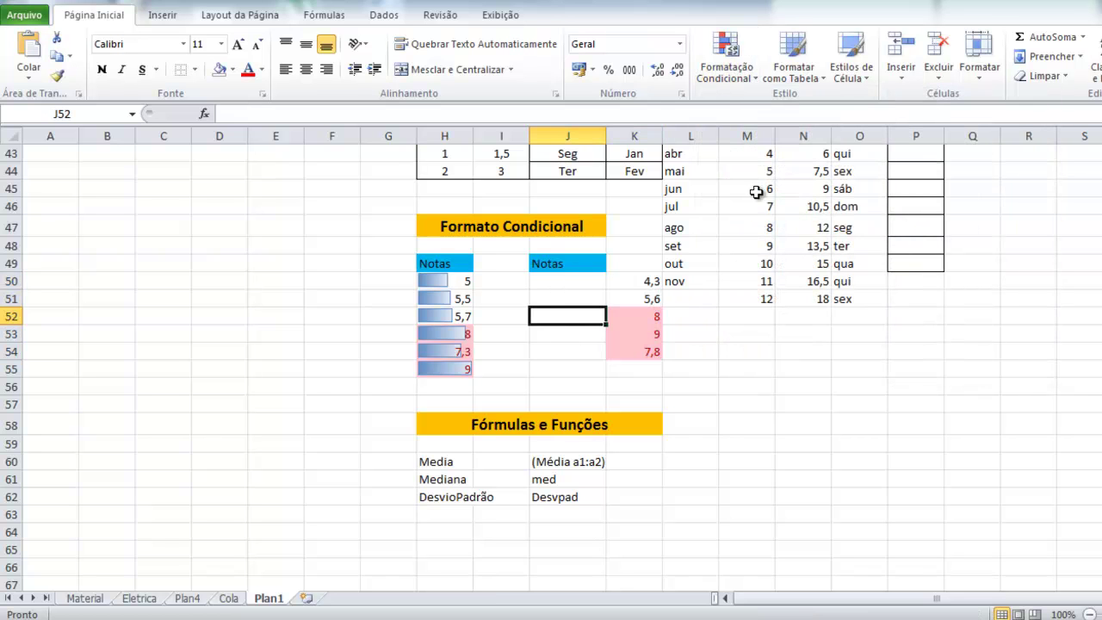
click(734, 71)
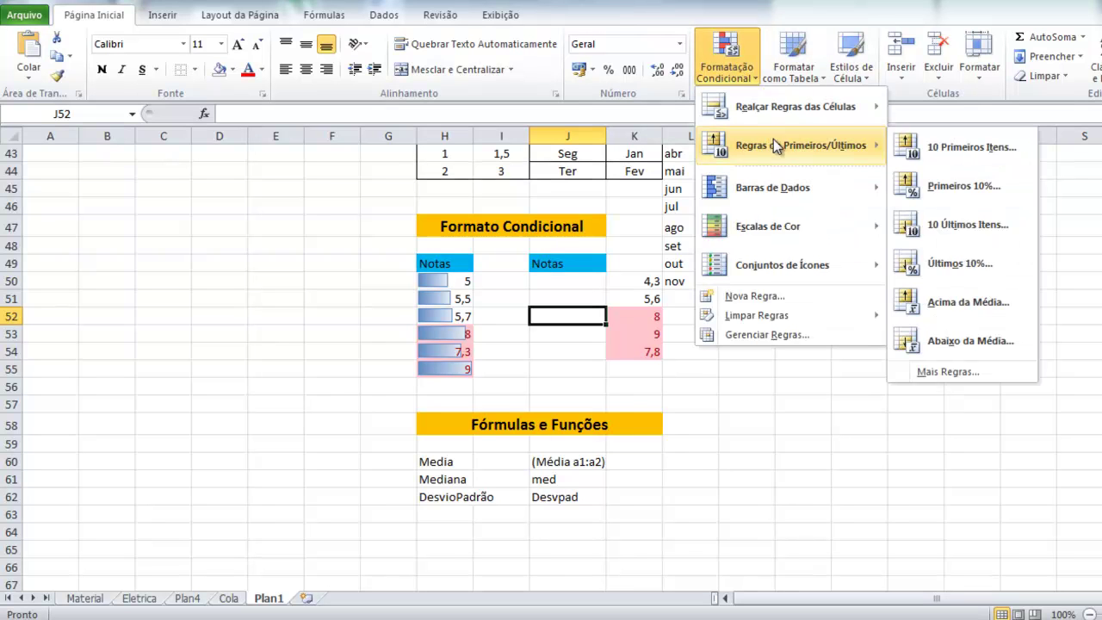
mouse_move(789, 252)
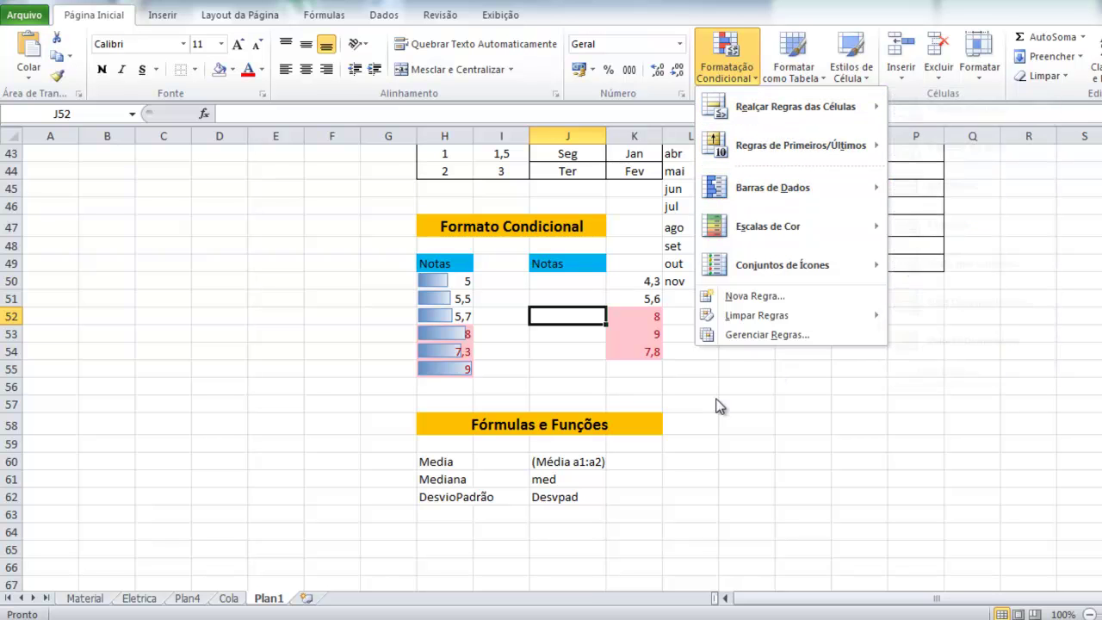
click(716, 398)
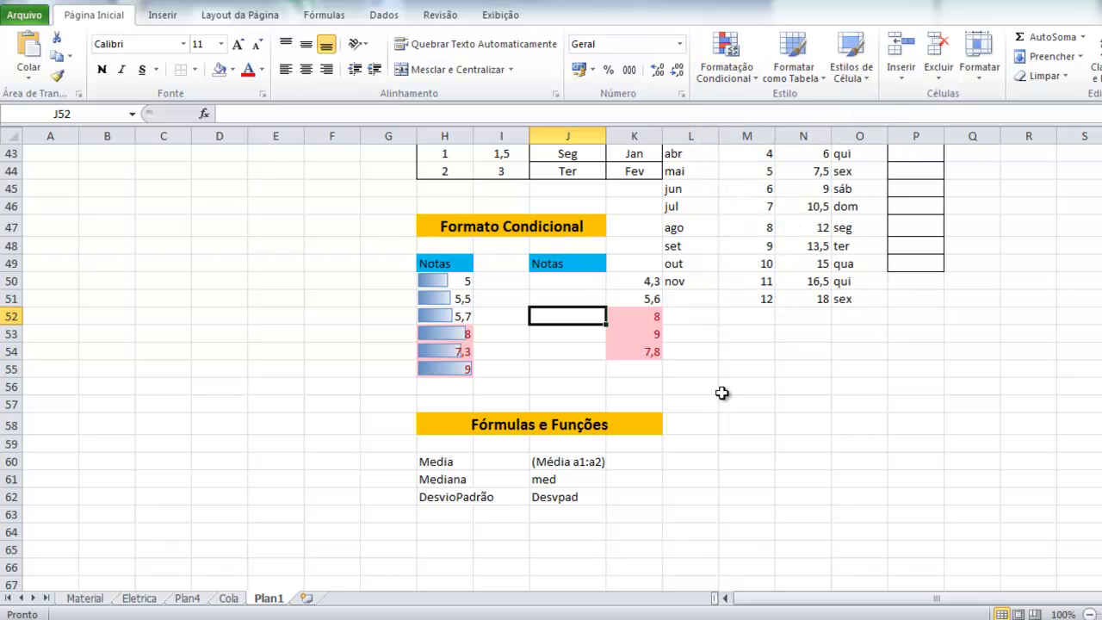
Step: Enter the numbers 5, 6 and 2 in cells N59 through N61, beside the Fórmulas e Funções section
scroll(711, 406, down, 1)
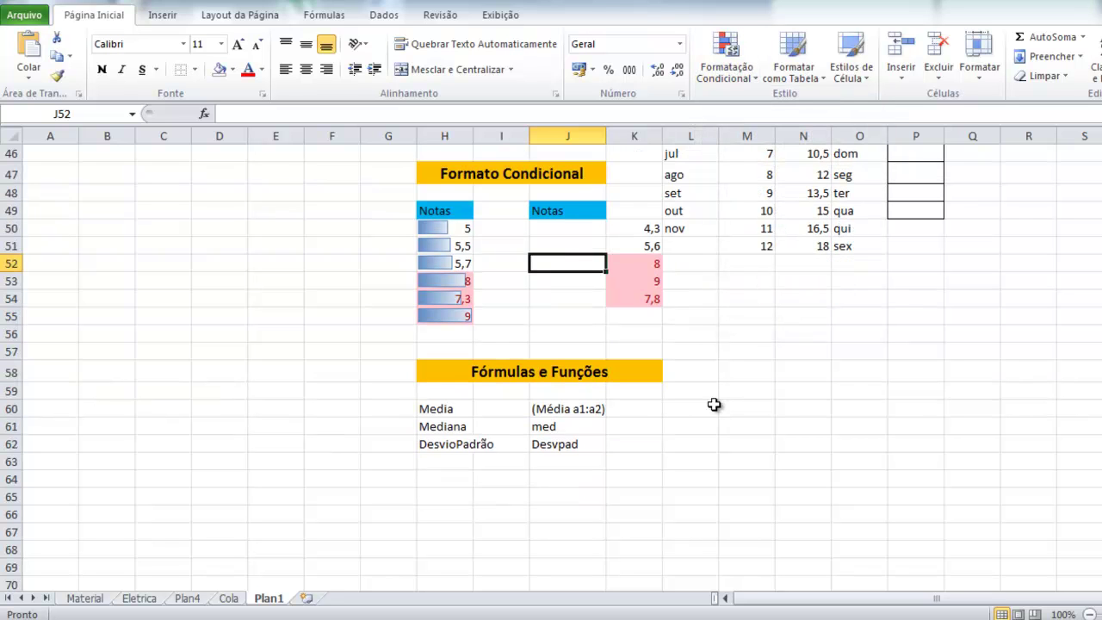
click(518, 374)
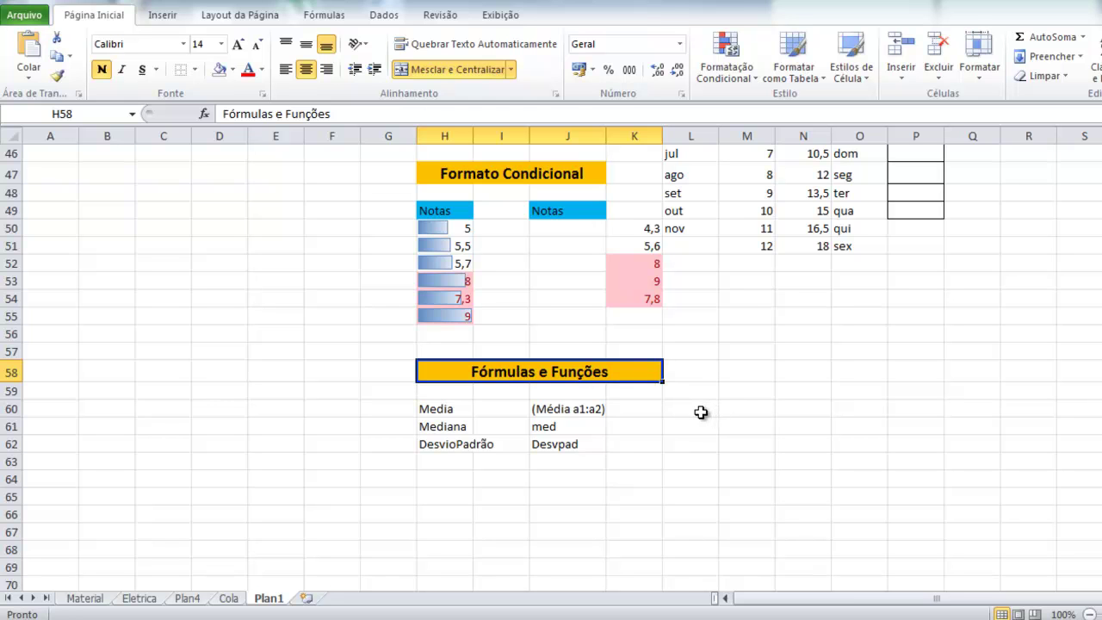
click(699, 411)
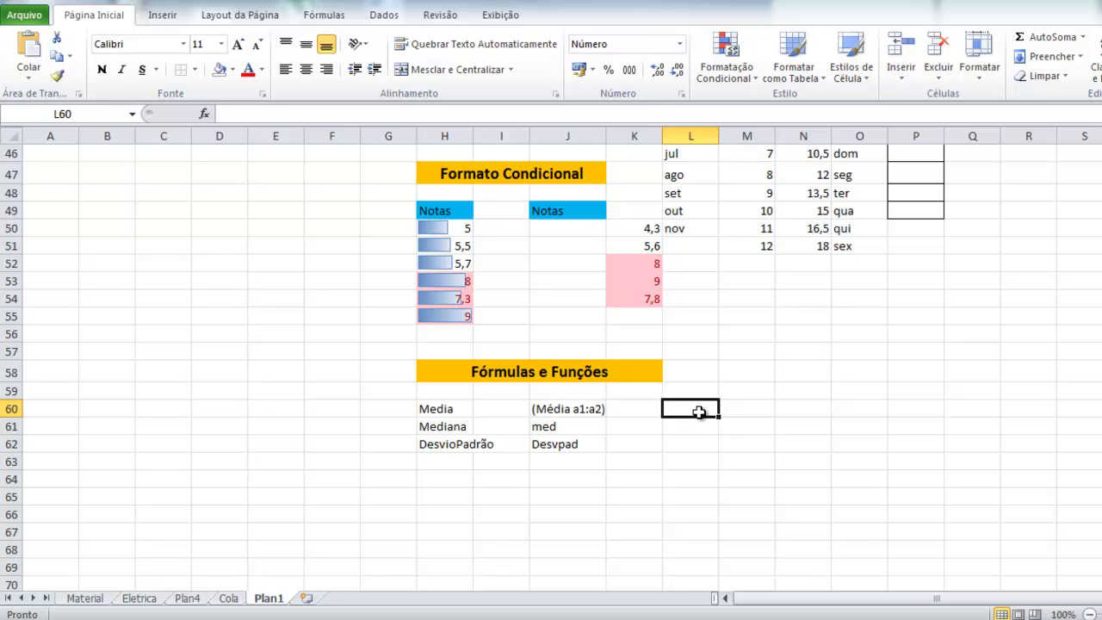
click(803, 392)
text(5)
key(Return)
text(6)
key(Return)
text(2)
key(Return)
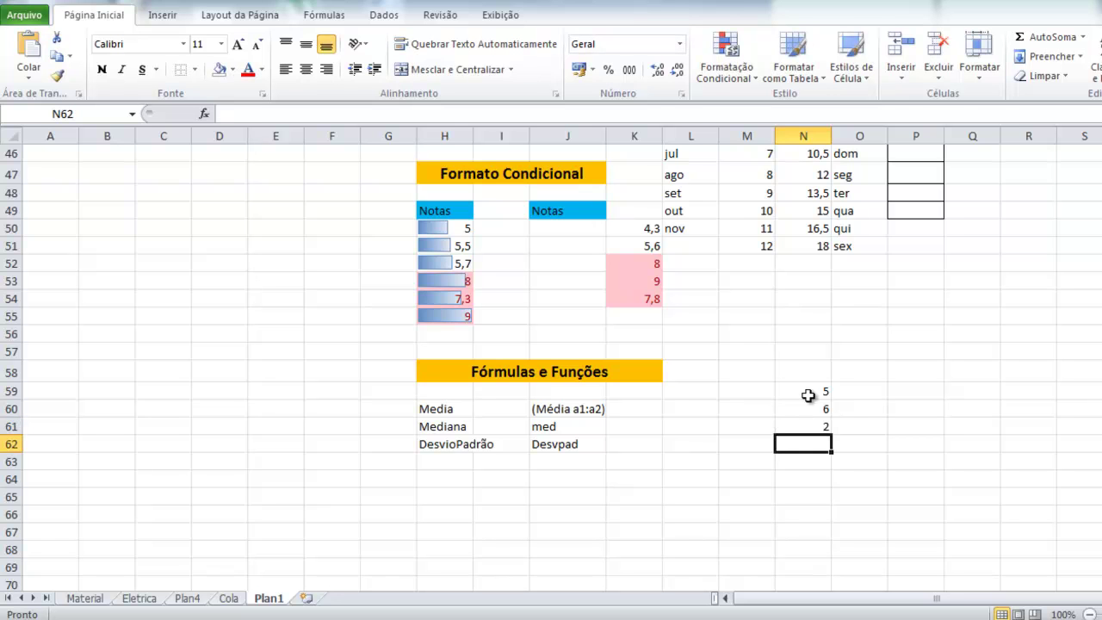
Step: Sum the numbers in N59 through N61 in cell L60 with the SOMA function
click(681, 411)
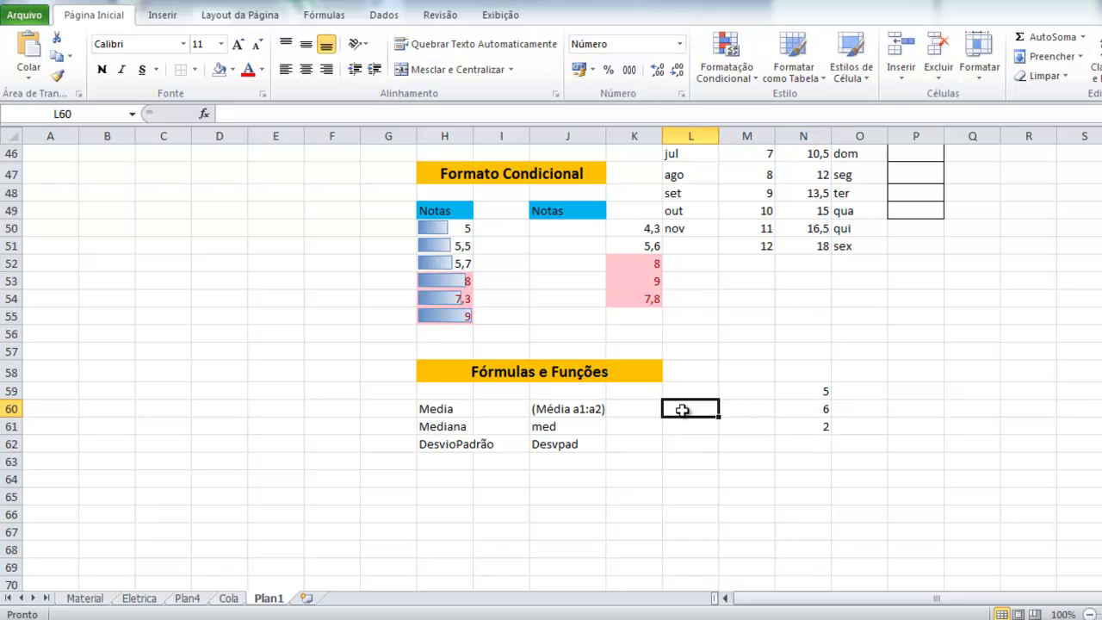
text(=)
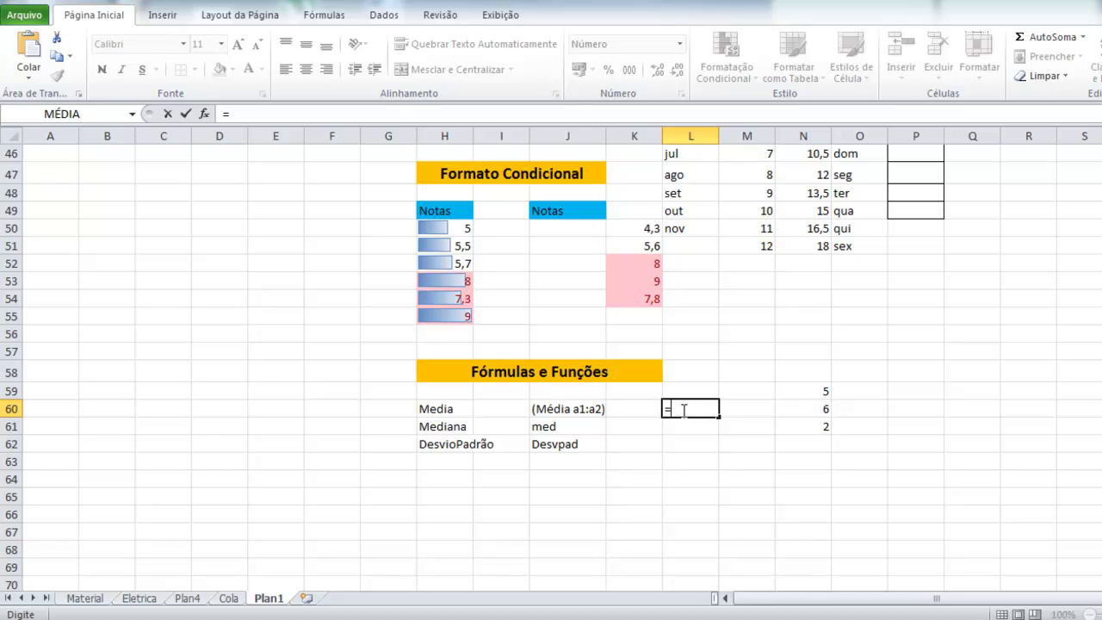
text(so)
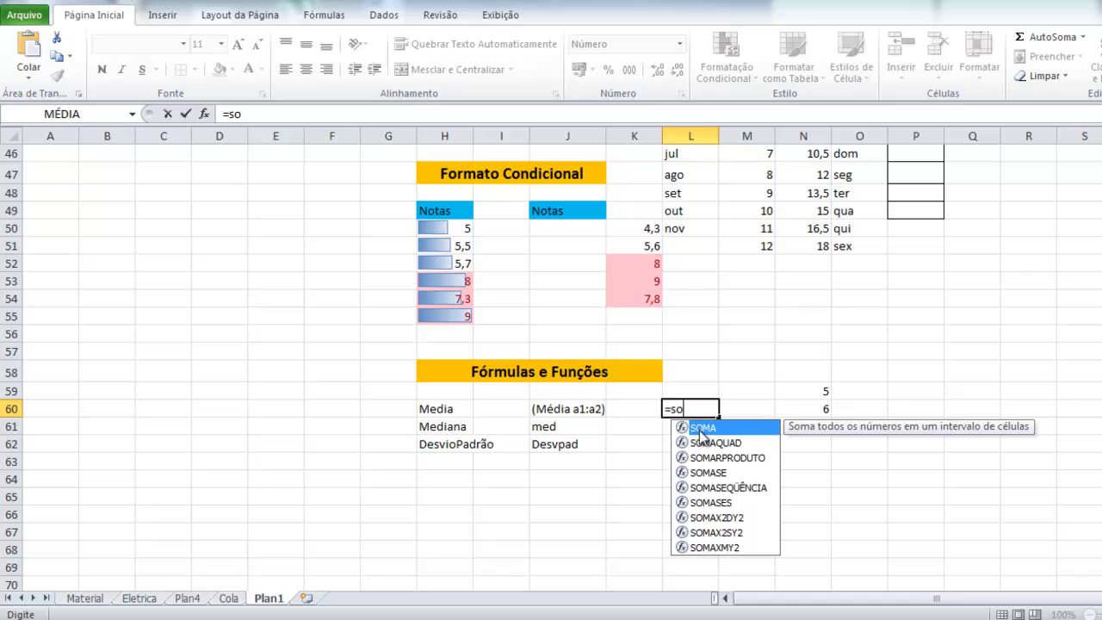
double_click(702, 433)
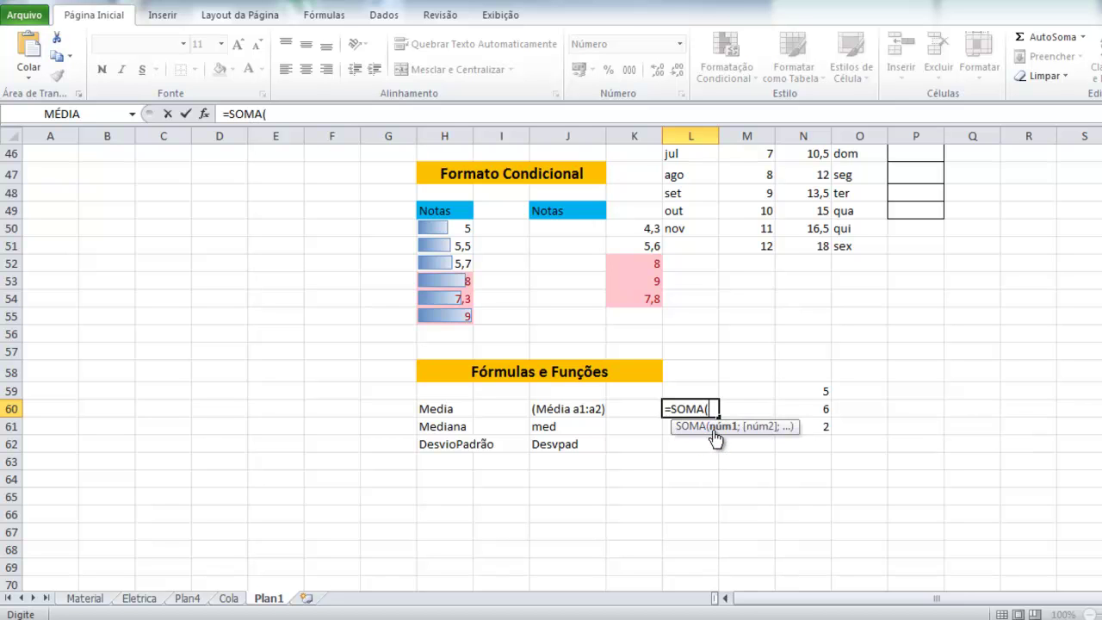
drag(815, 391, 813, 429)
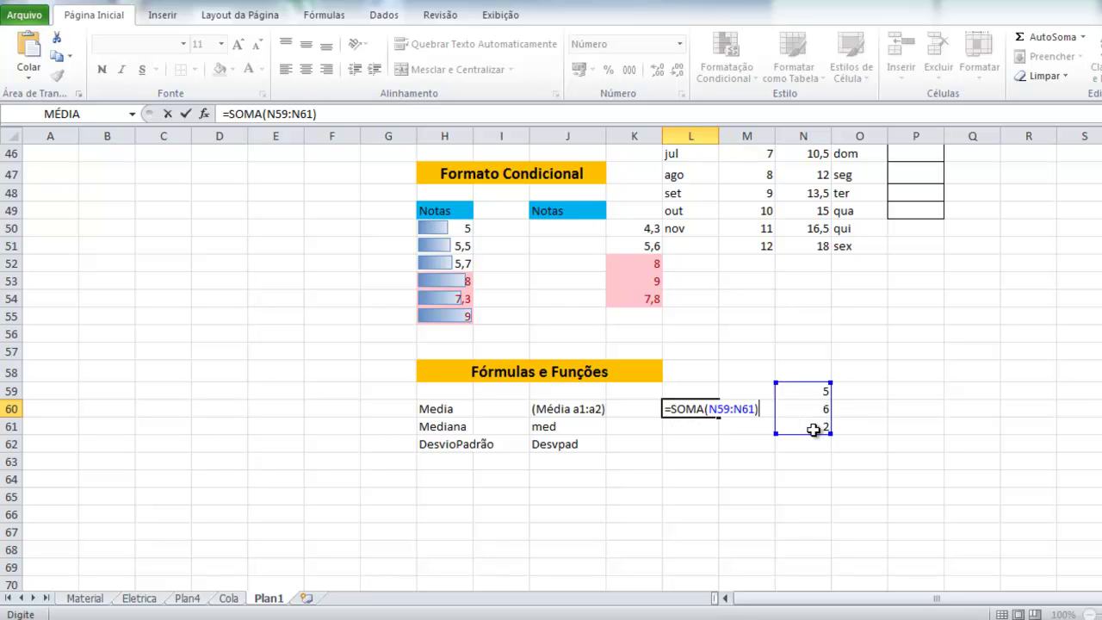
key(Return)
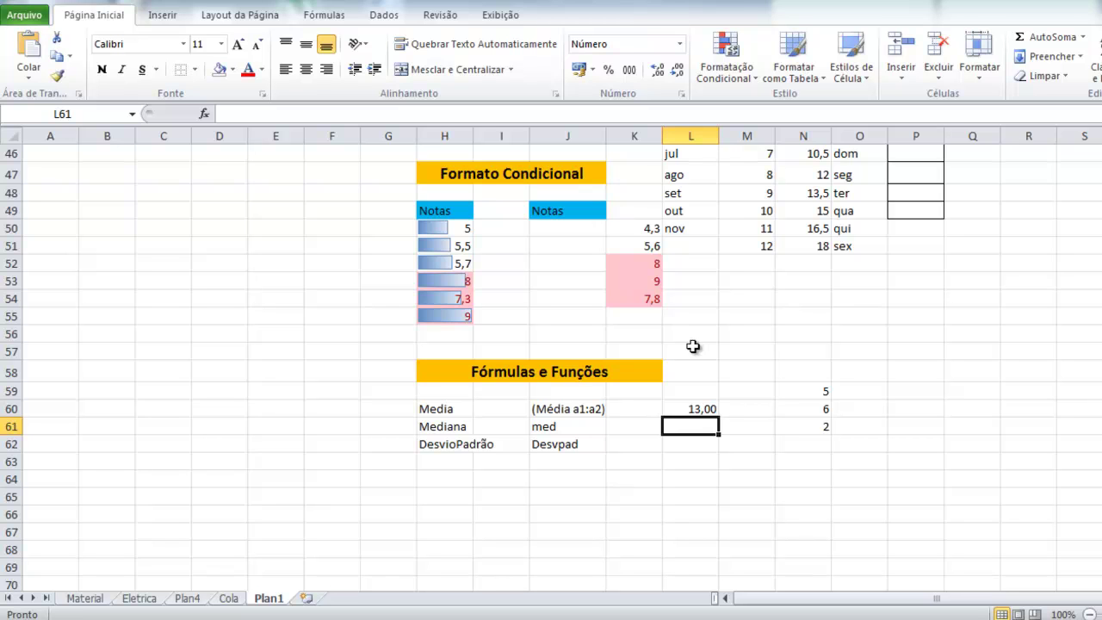
Step: Start inserting a function in cell L61 and look through the available function categories
click(323, 17)
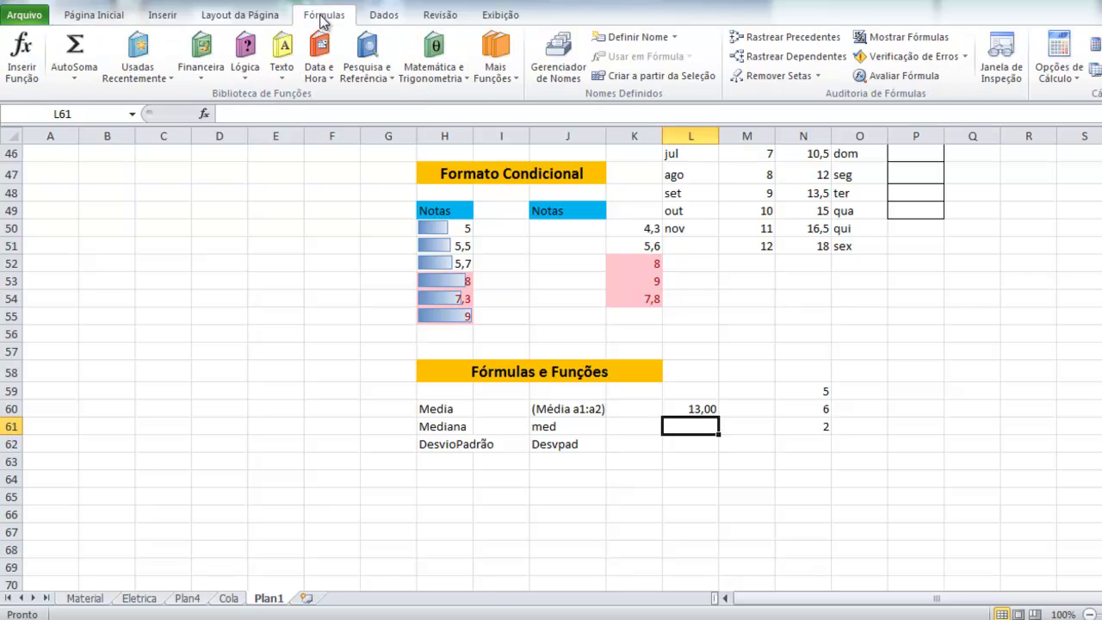
click(24, 65)
drag(799, 255, 708, 140)
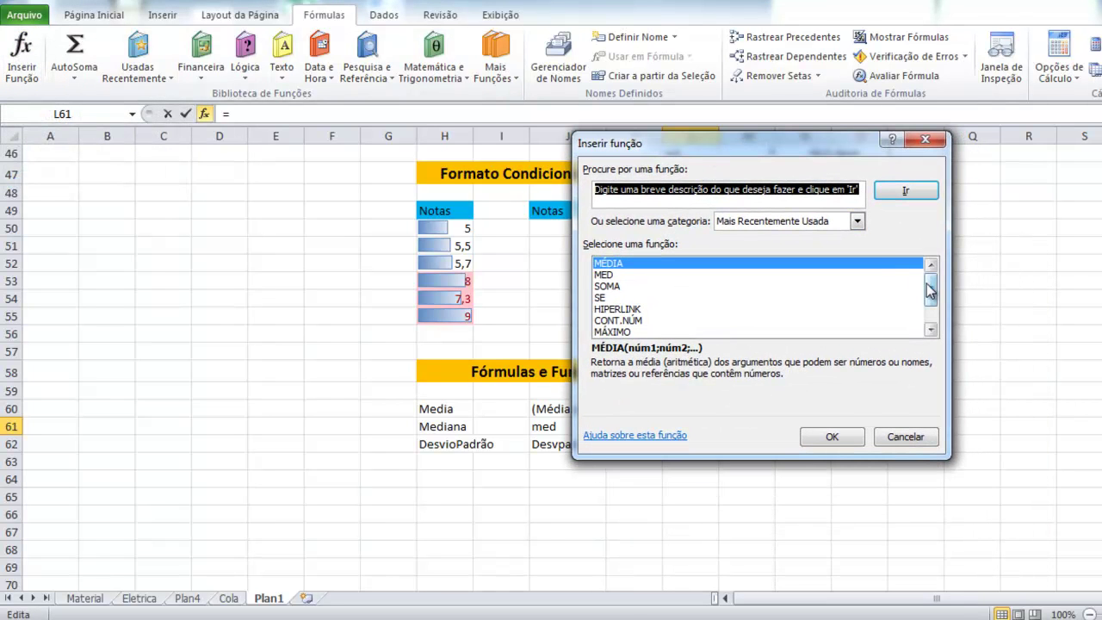
click(859, 222)
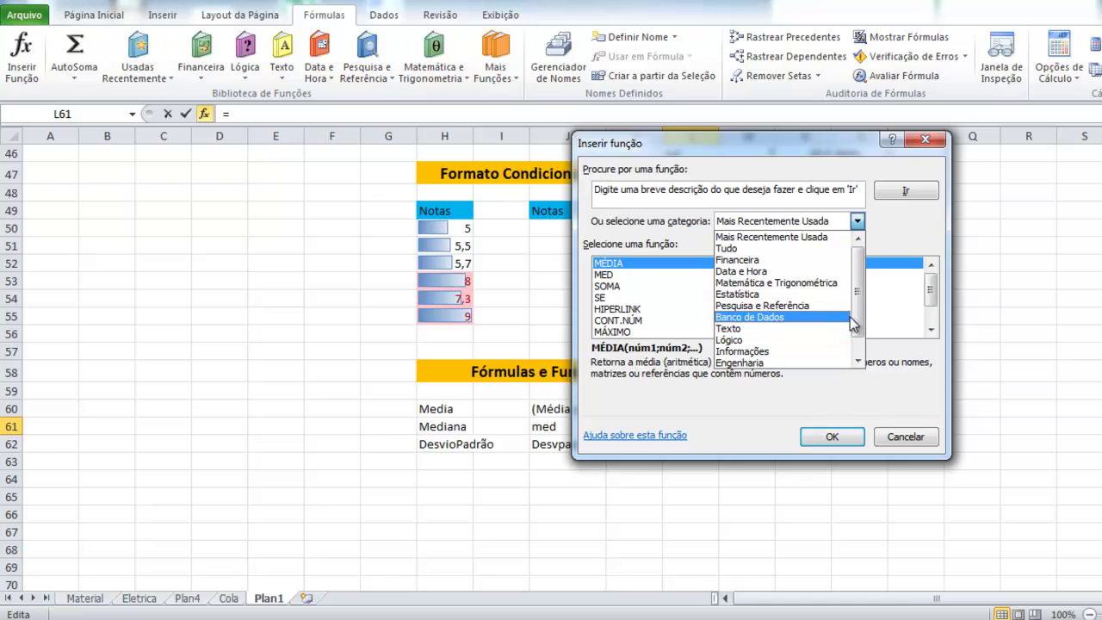
scroll(850, 317, down, 2)
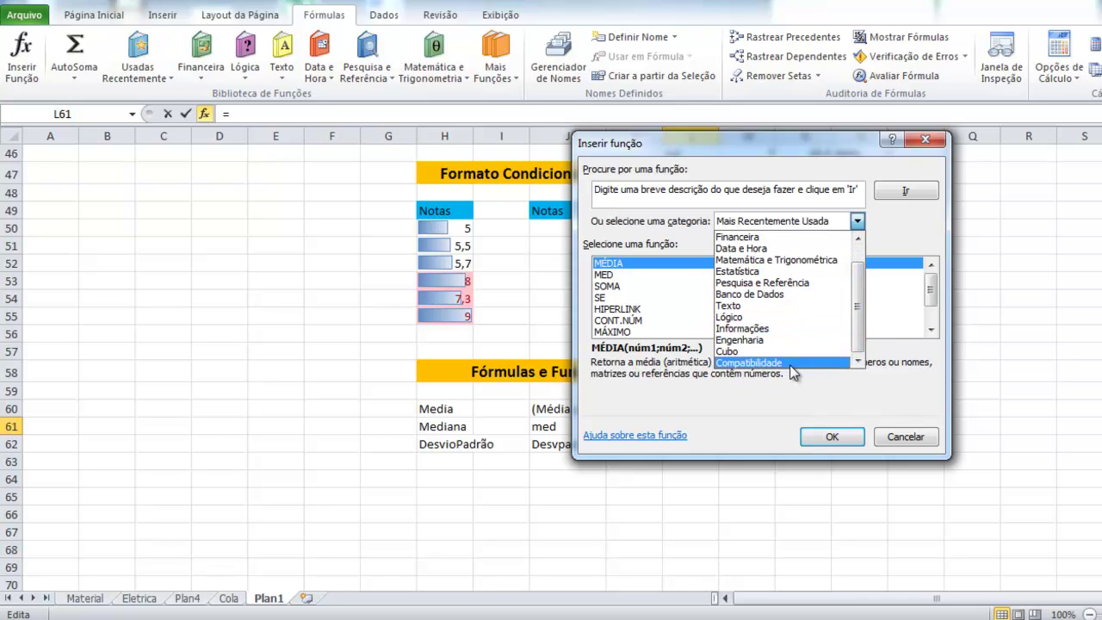
Step: Search the functions for mediana and choose MED for cell L61
click(679, 191)
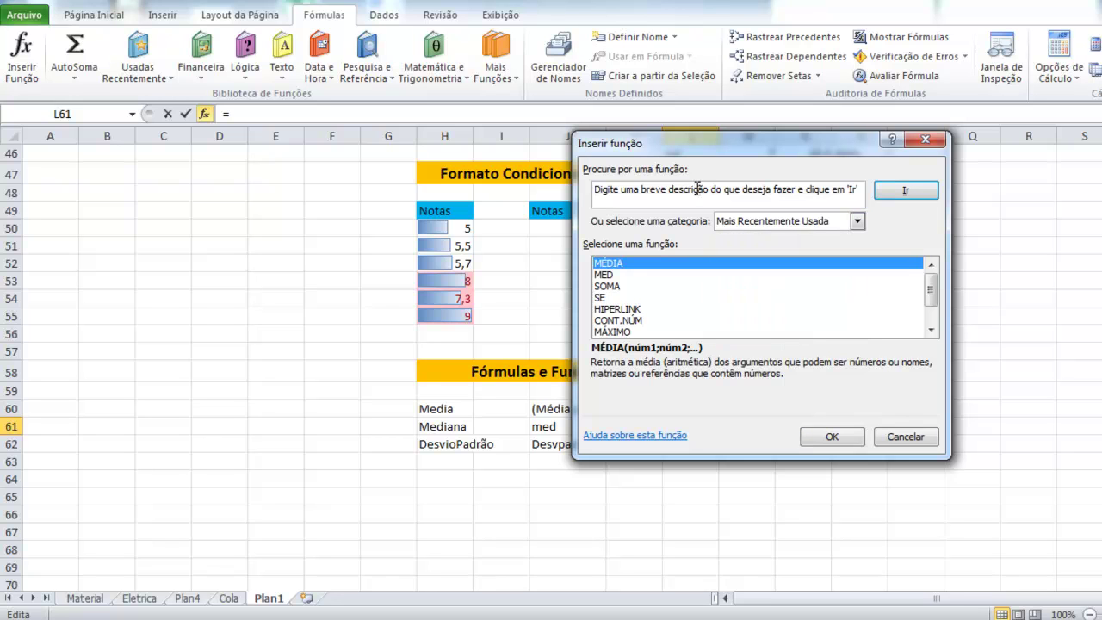
double_click(696, 189)
drag(594, 189, 805, 199)
key(BackSpace)
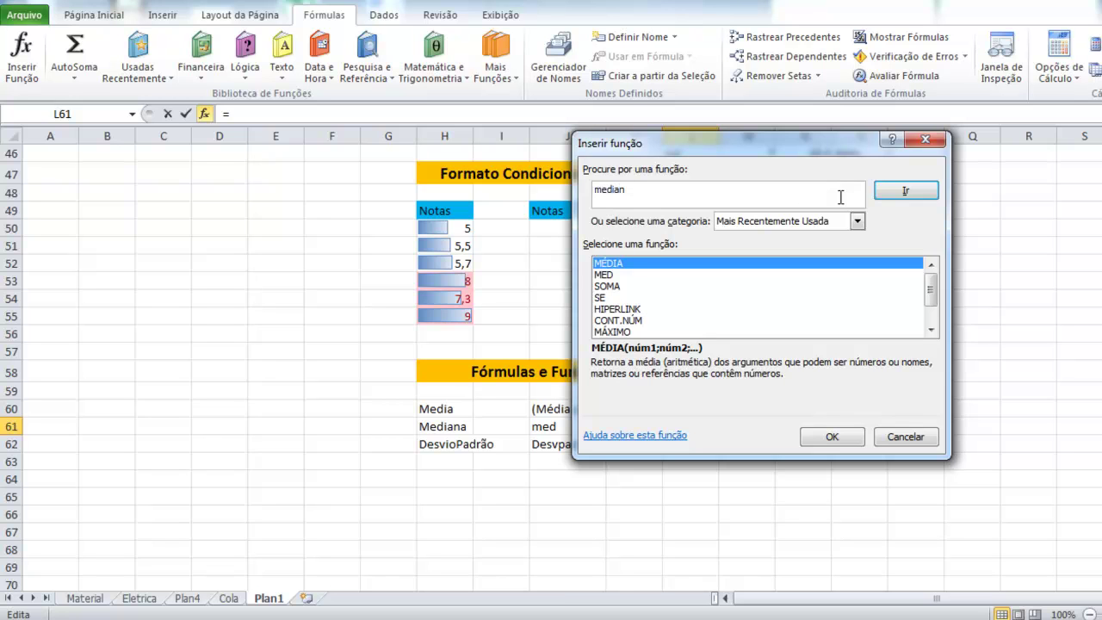
key(Return)
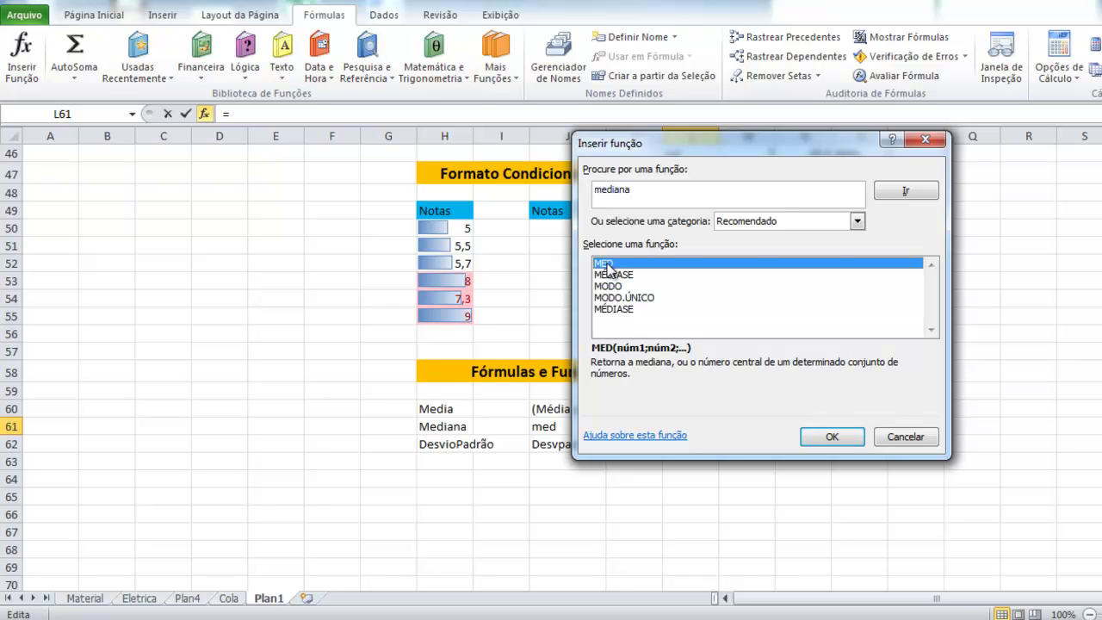
double_click(606, 265)
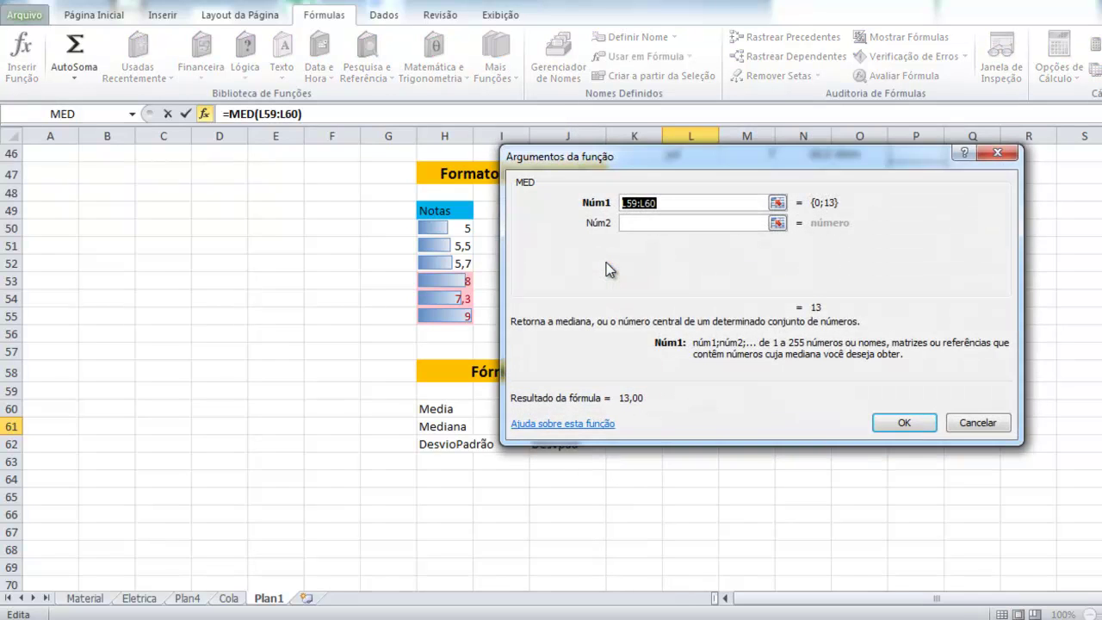
Step: Use the grades in K50:K54 as the first argument of MED and insert the function in L61
drag(709, 151, 890, 249)
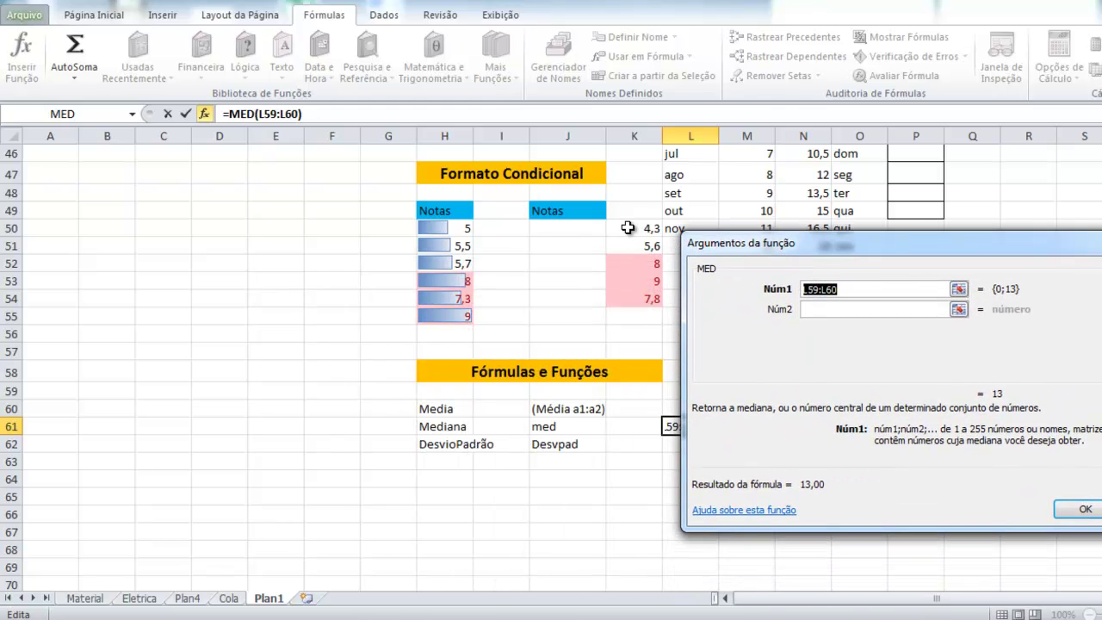
click(959, 290)
drag(623, 226, 634, 308)
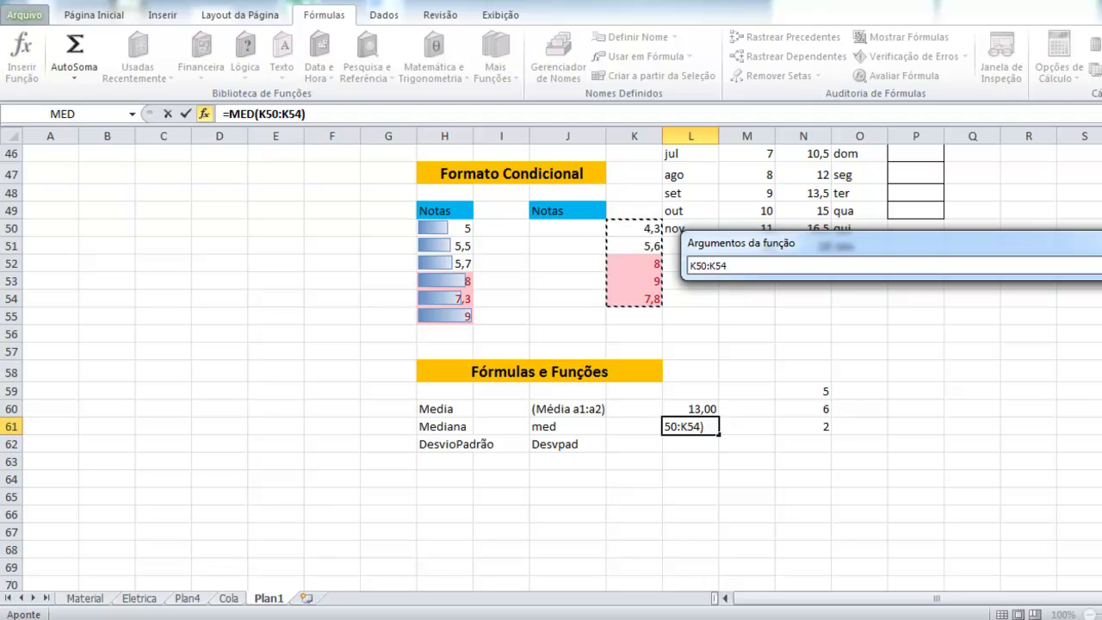
key(Return)
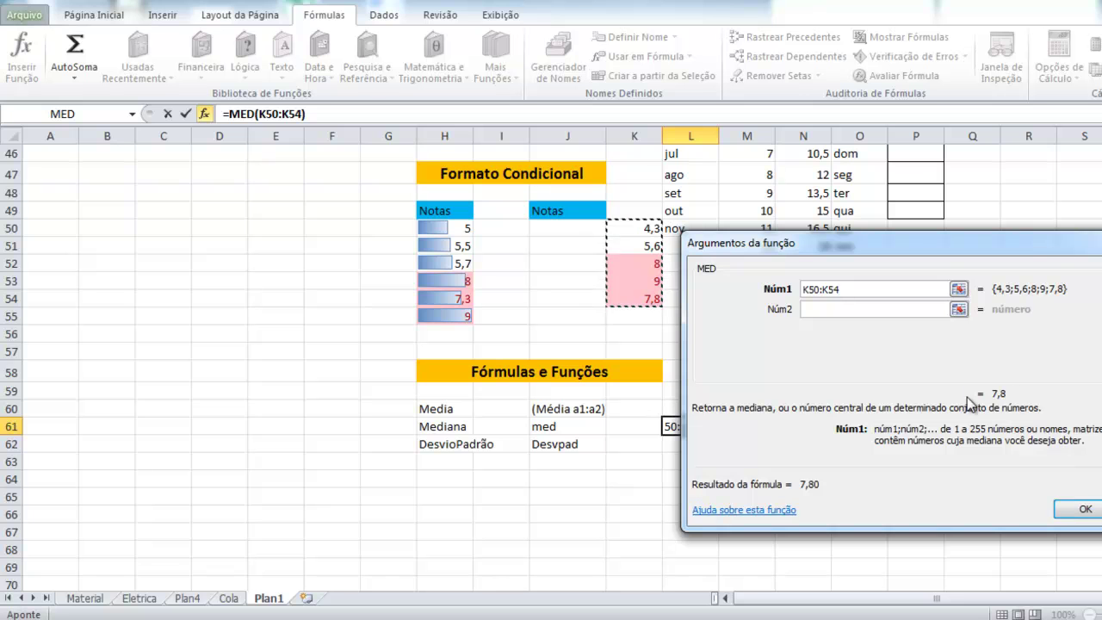
click(1081, 510)
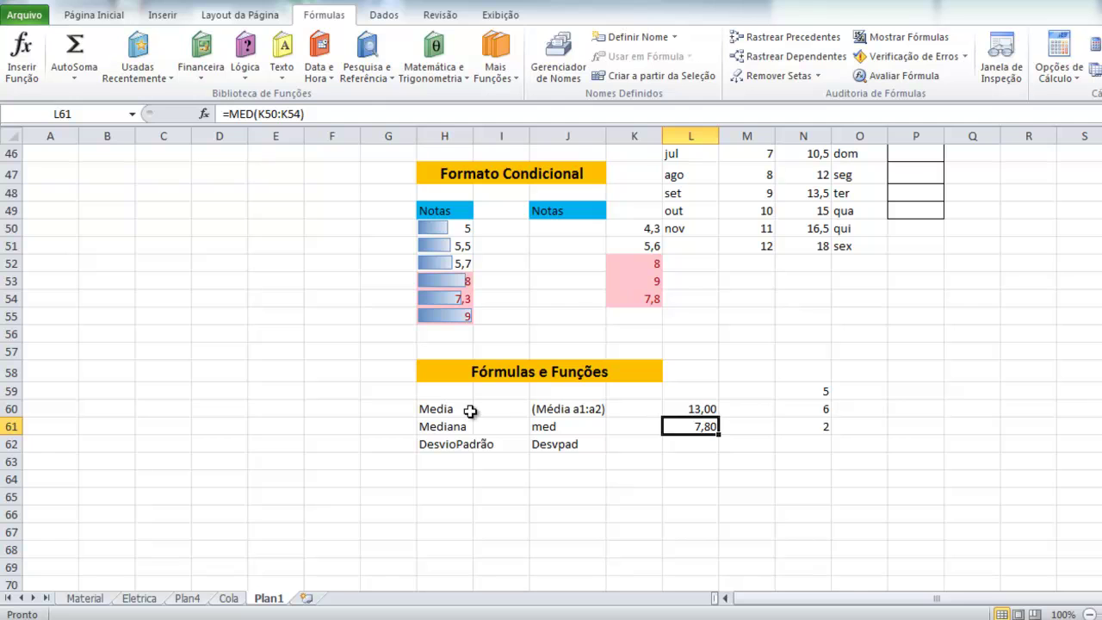
click(438, 410)
click(441, 428)
click(439, 444)
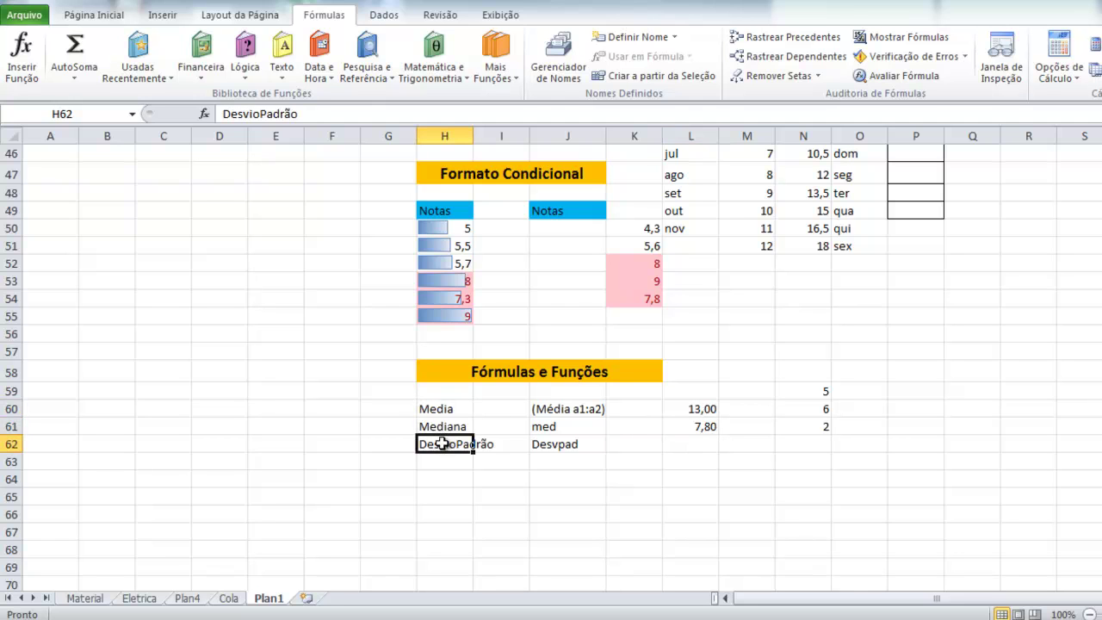
click(437, 410)
click(440, 427)
click(441, 445)
click(436, 409)
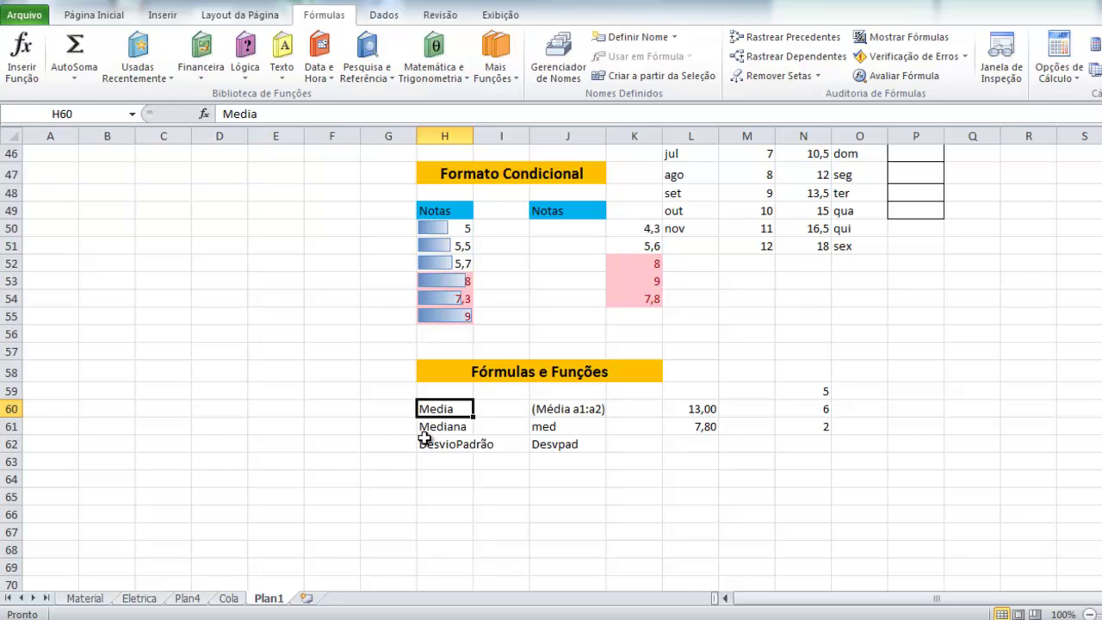
Step: Clear the SOMA formula from cell L60
click(696, 409)
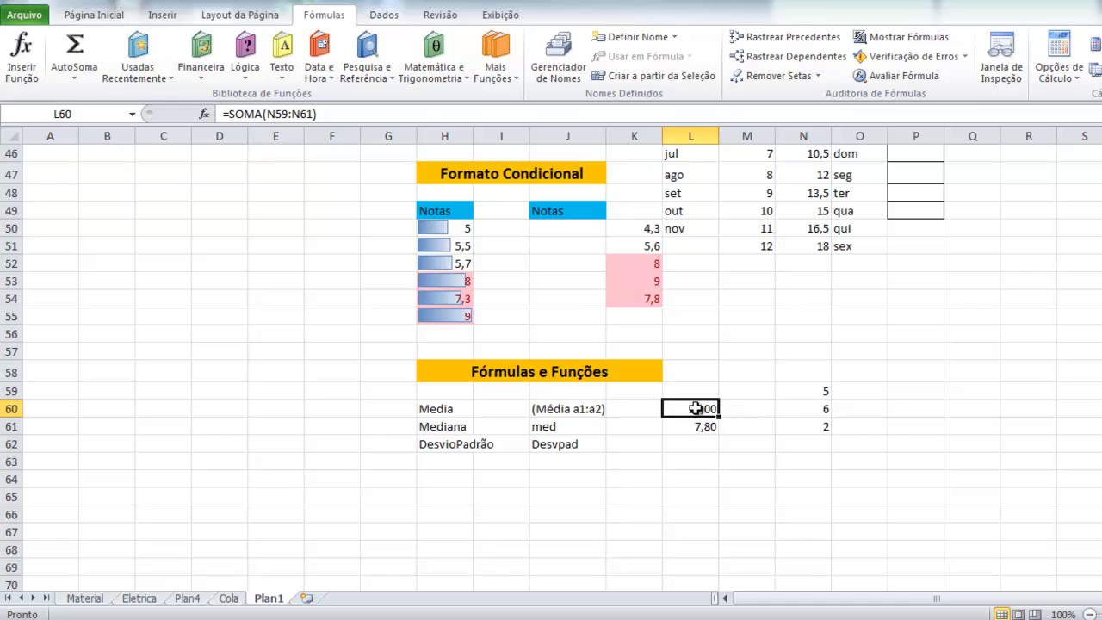
double_click(696, 409)
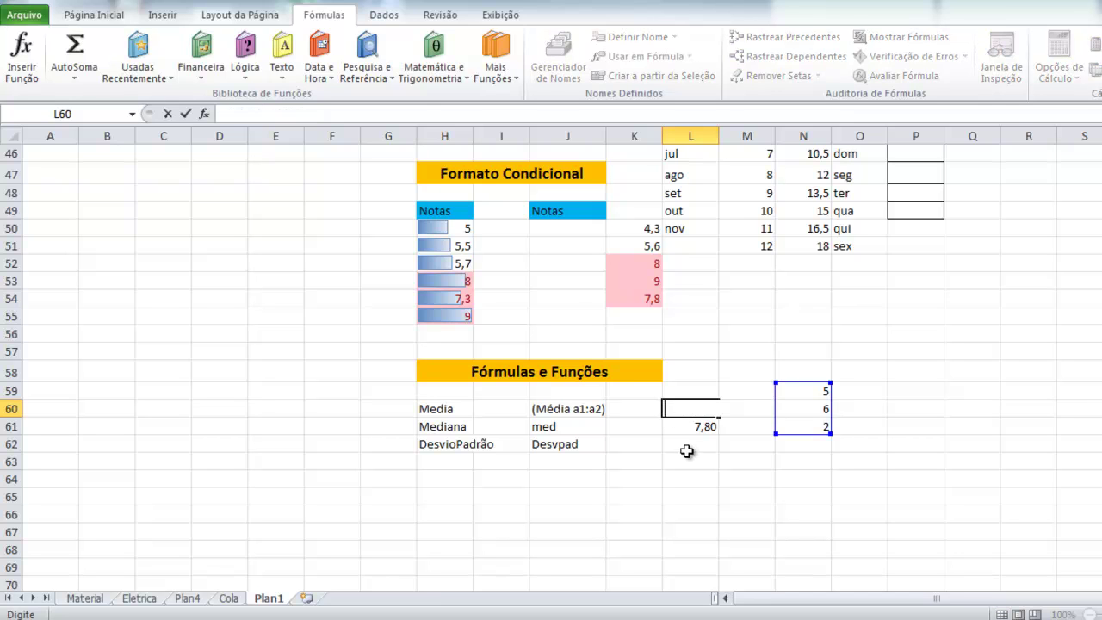
click(689, 451)
click(689, 410)
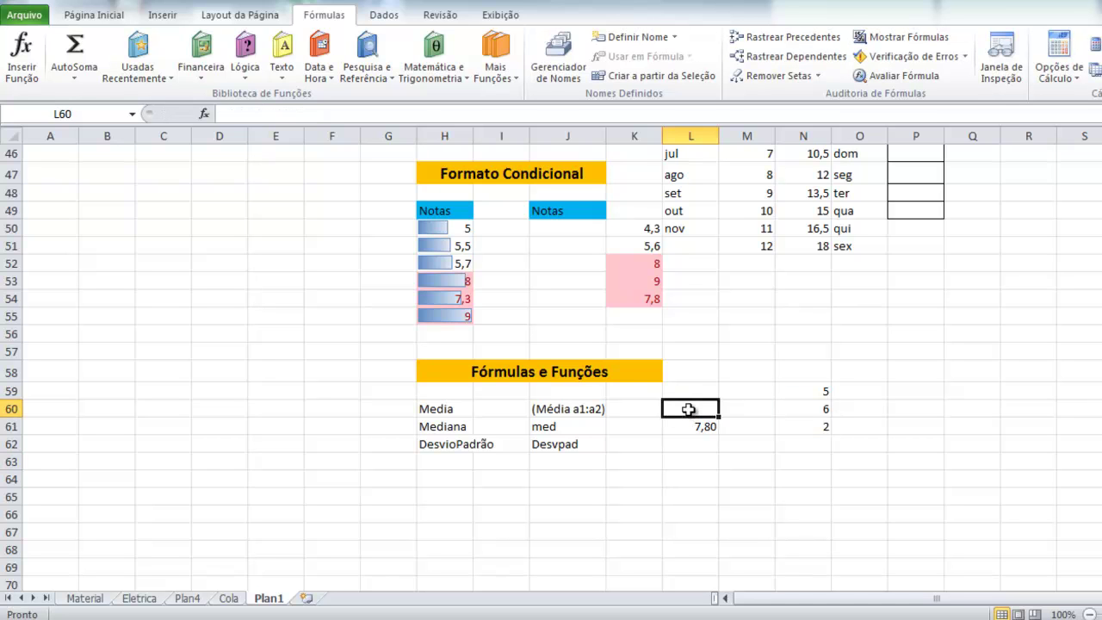
text(=)
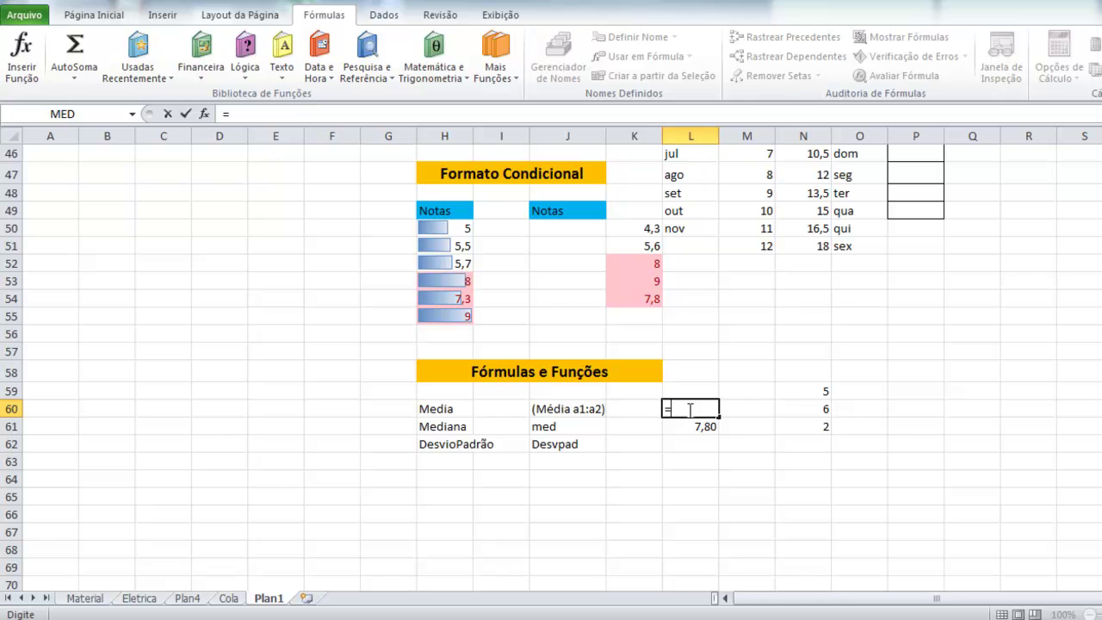
text(me)
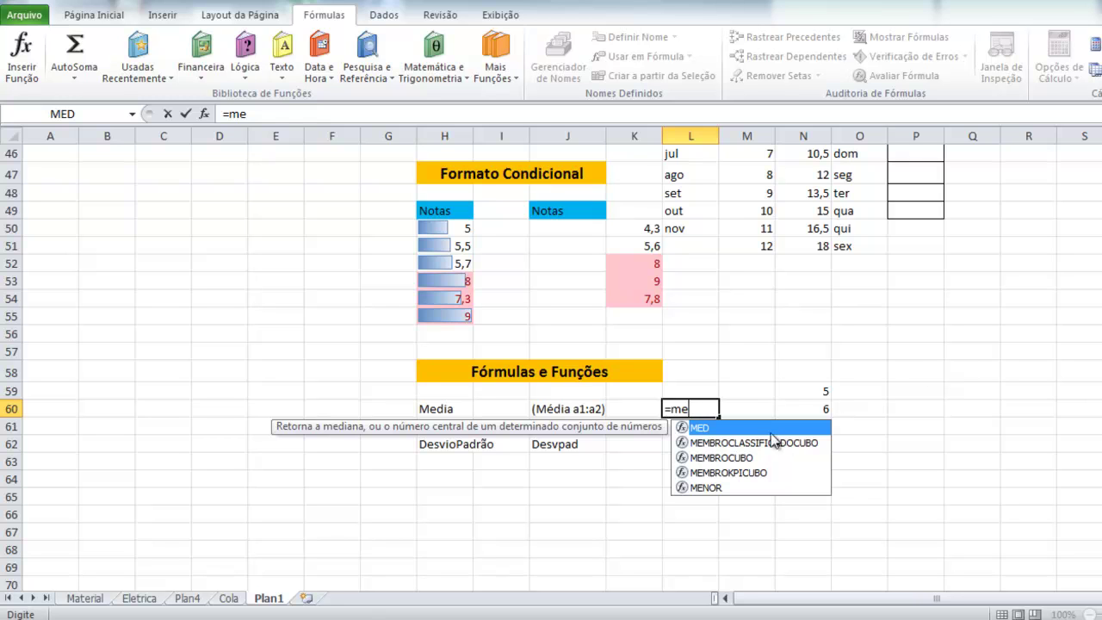
text(di)
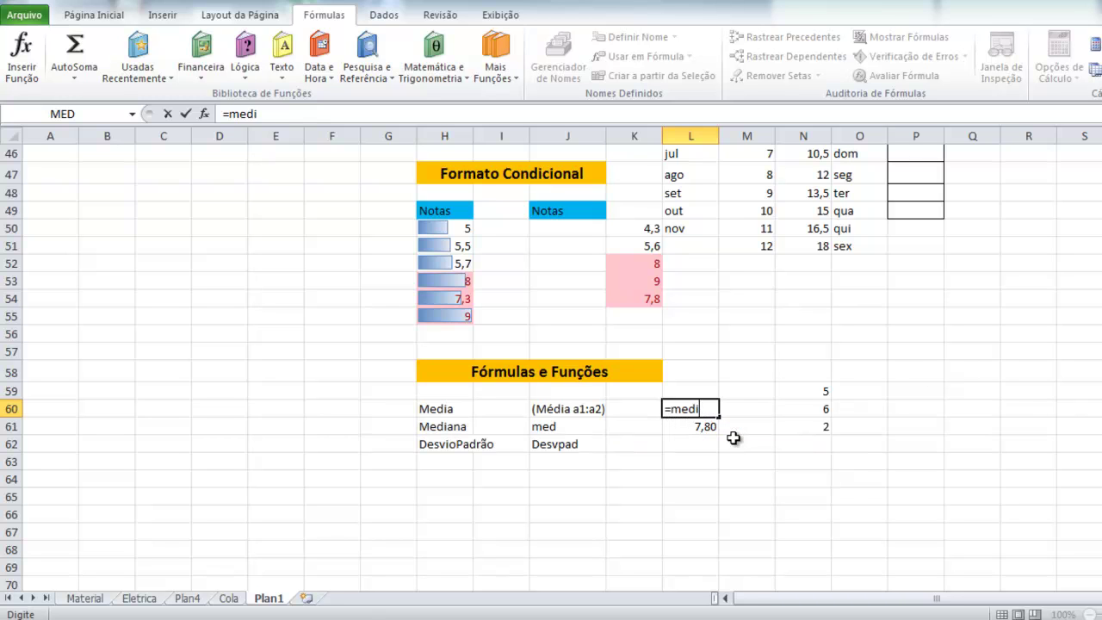
key(BackSpace)
key(BackSpace)
key(BackSpace)
key(BackSpace)
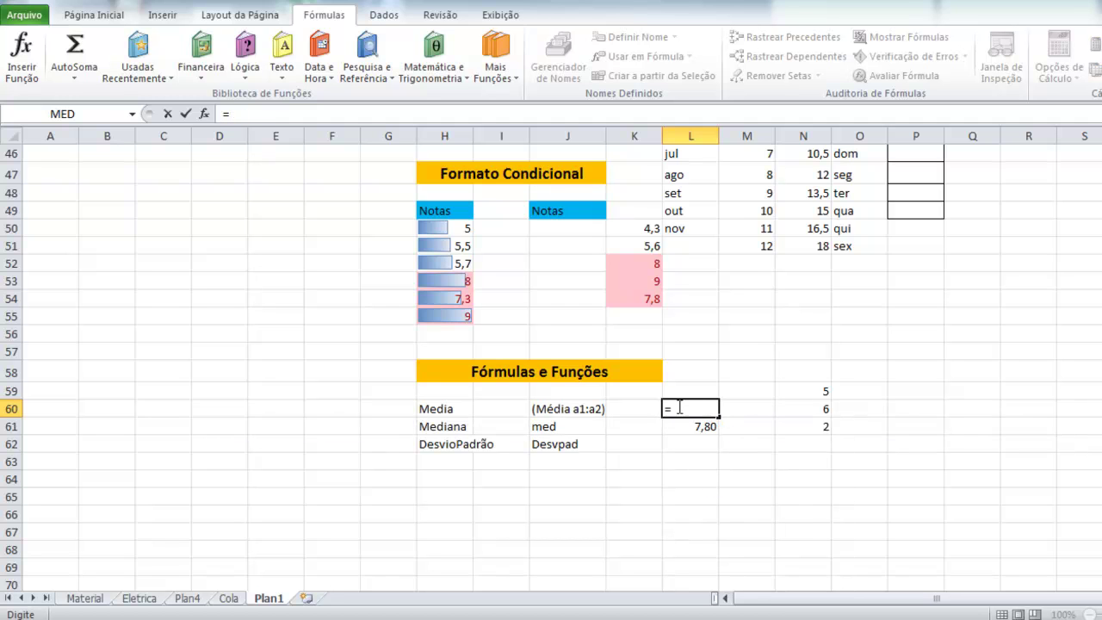
Step: Insert the MÉDIA function in cell L60 through the function library, with N31+K50:K54 as its first argument
click(31, 55)
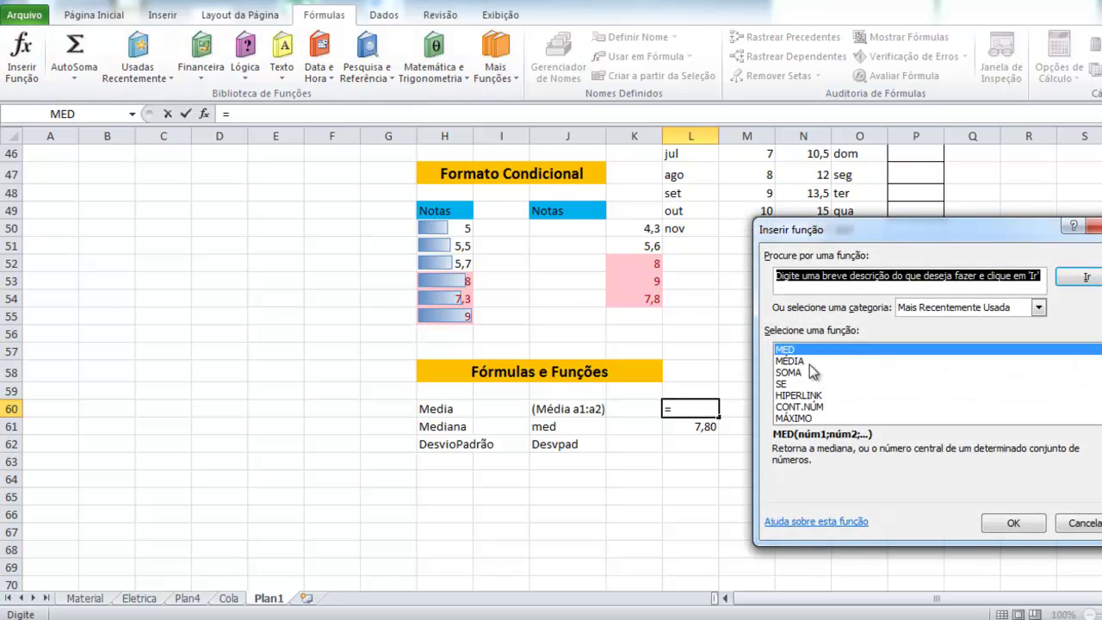
click(808, 362)
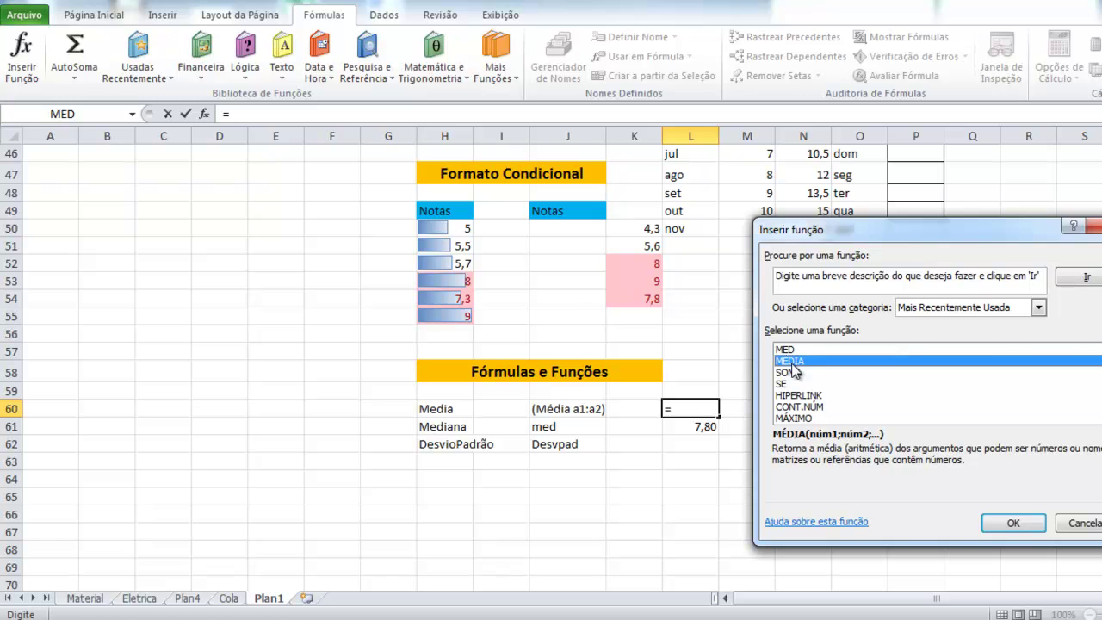
double_click(798, 361)
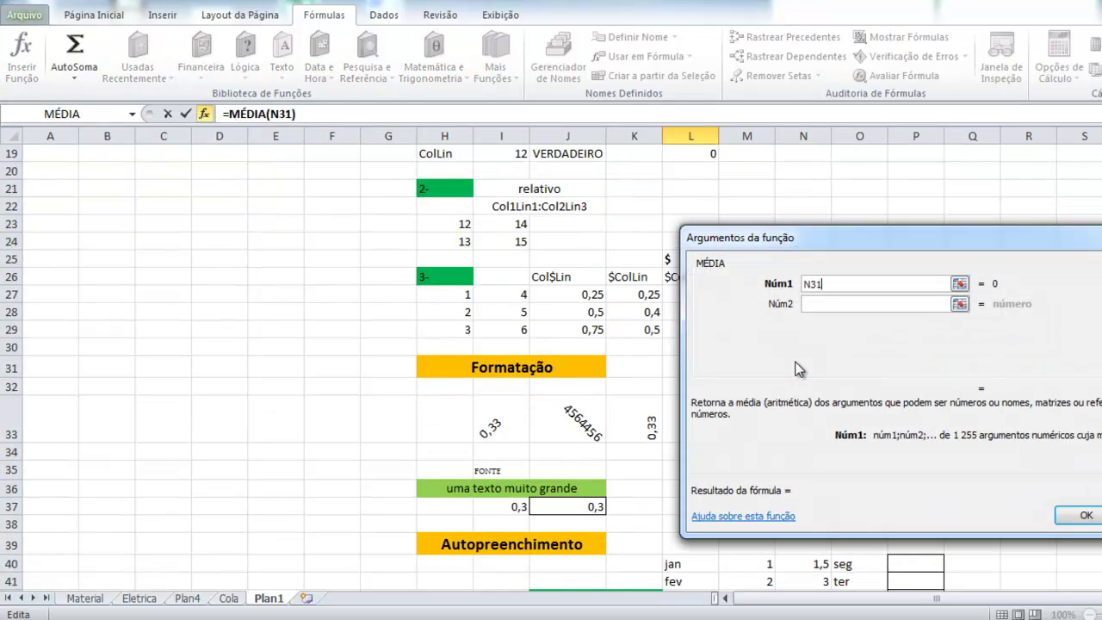
text(+)
scroll(505, 353, down, 7)
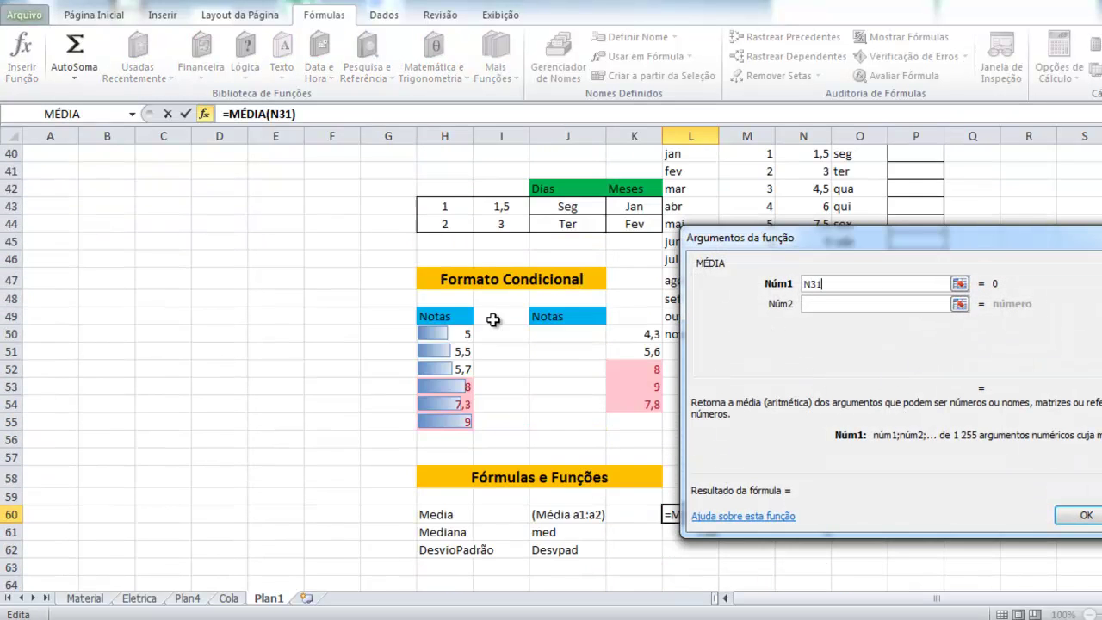
drag(620, 336, 633, 404)
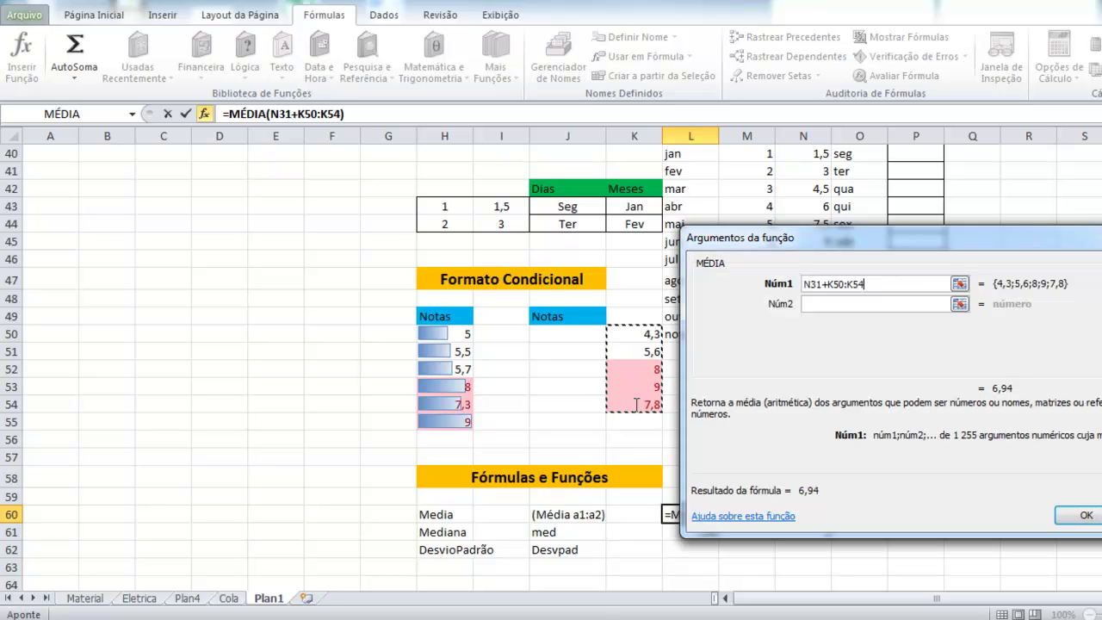
click(1083, 516)
scroll(693, 512, down, 1)
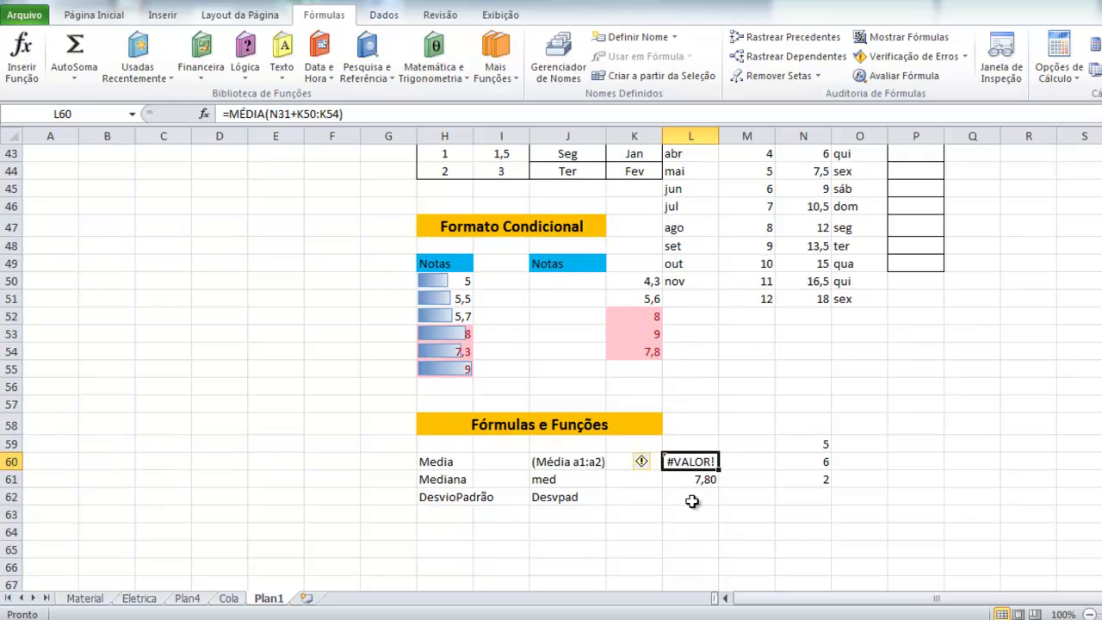
Step: Correct the MÉDIA formula in L60 by removing the N31+ reference, so it averages only K50:K54
double_click(694, 463)
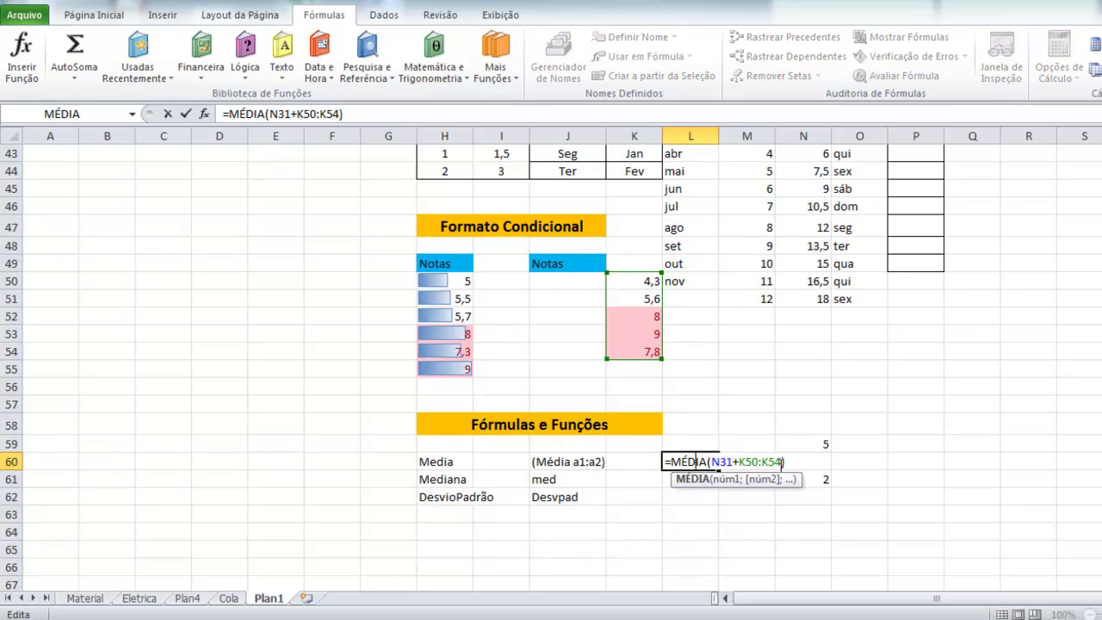
drag(734, 463, 740, 462)
key(BackSpace)
key(BackSpace)
key(BackSpace)
key(BackSpace)
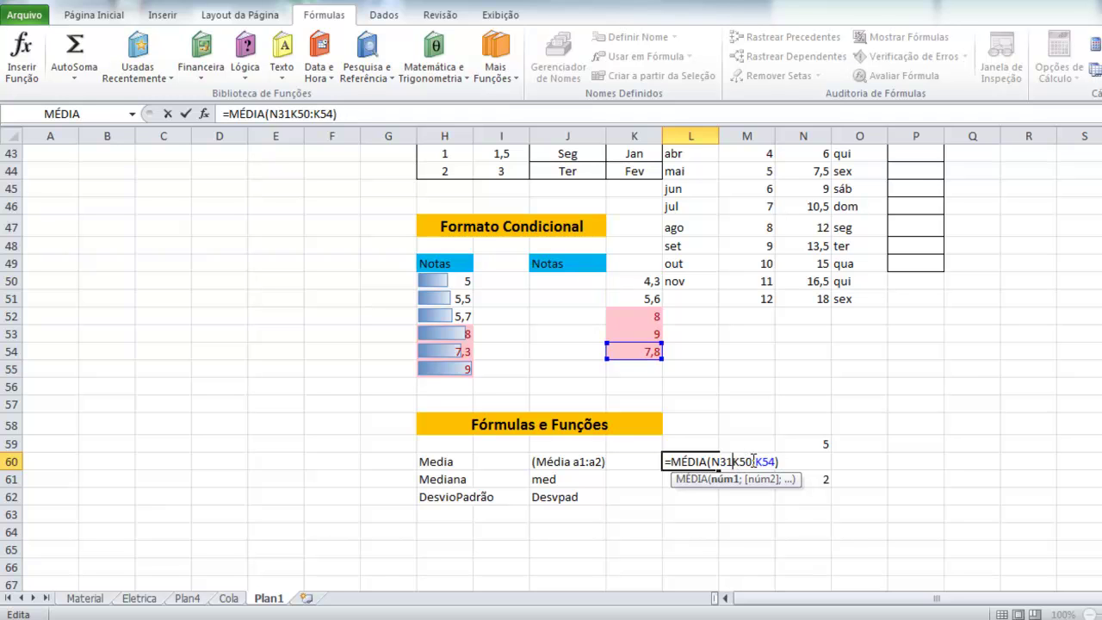
key(Return)
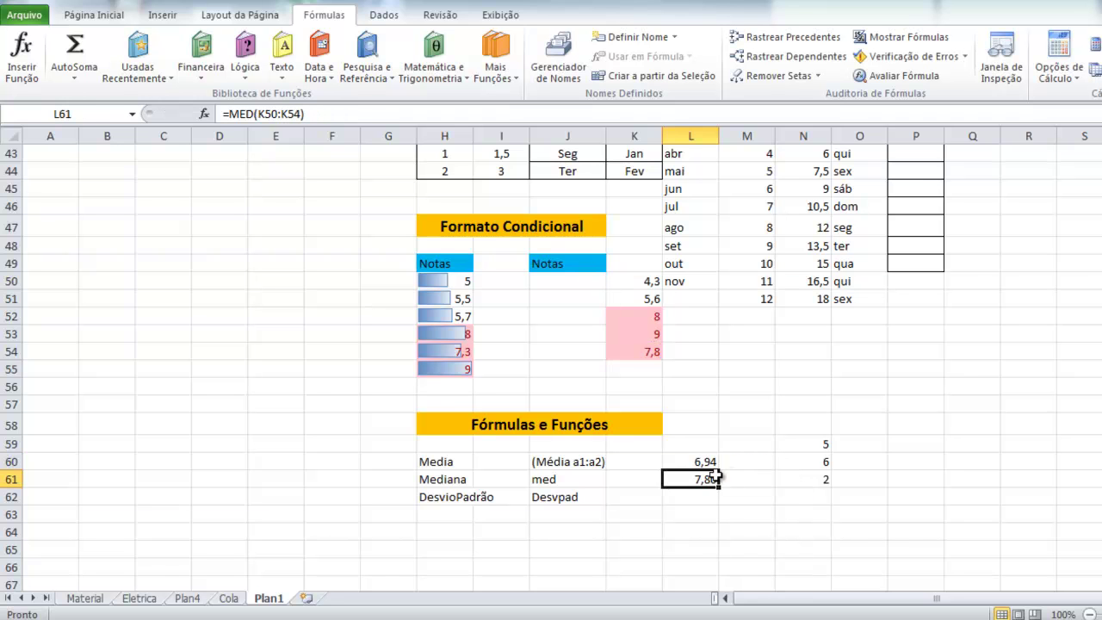
Step: Calculate the standard deviation of the grades in K50:K54 in cell L62 with the DESVPAD function
scroll(696, 468, down, 2)
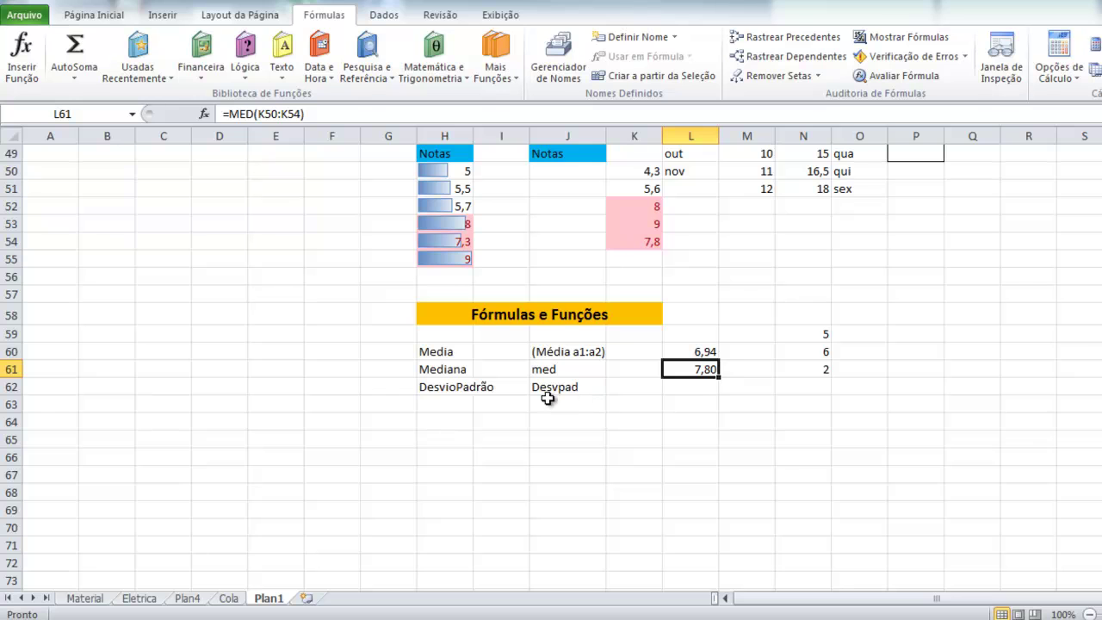
click(697, 389)
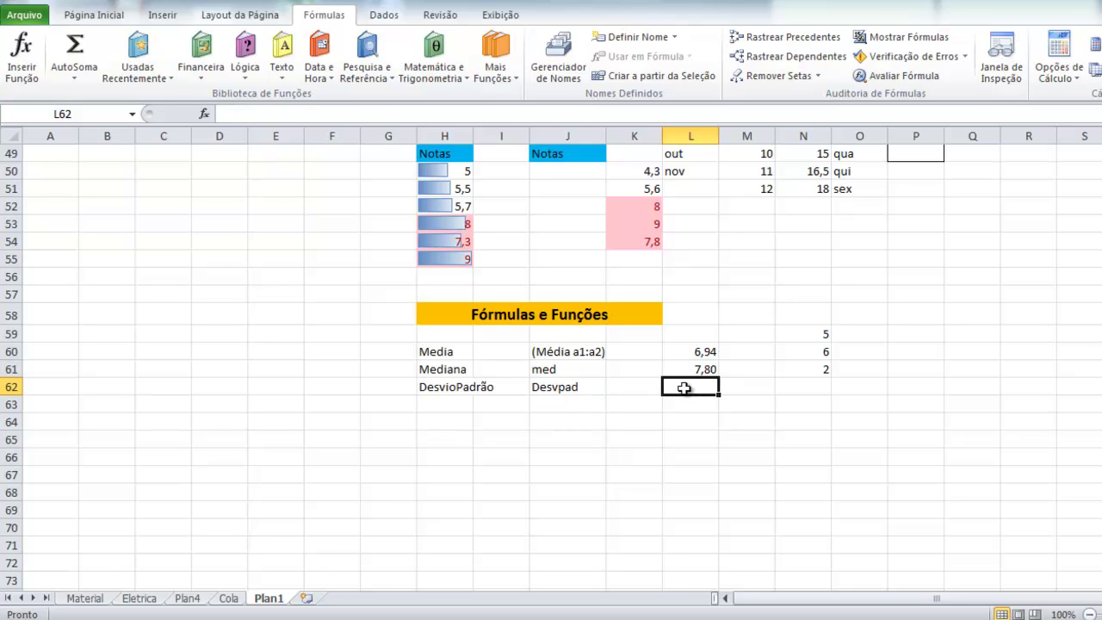
text(=de)
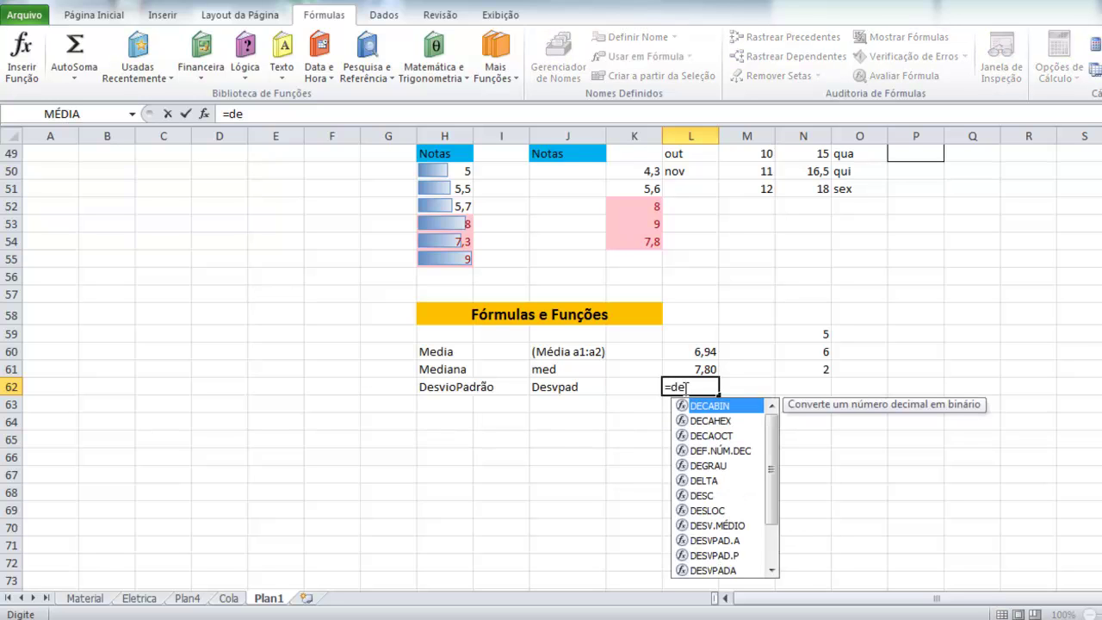
text(svpa)
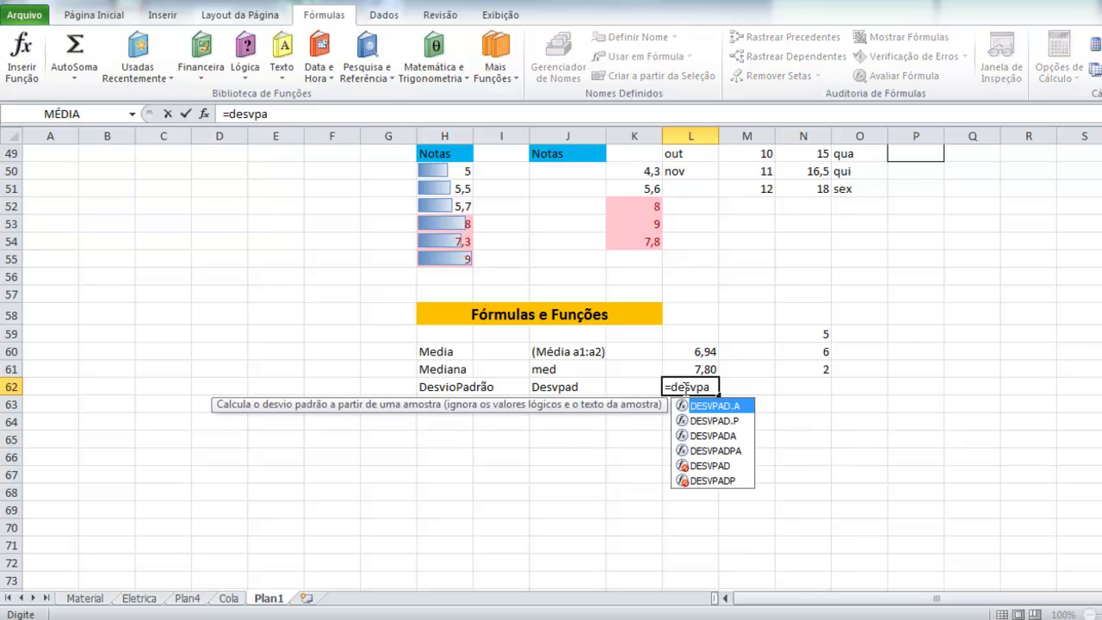
double_click(714, 465)
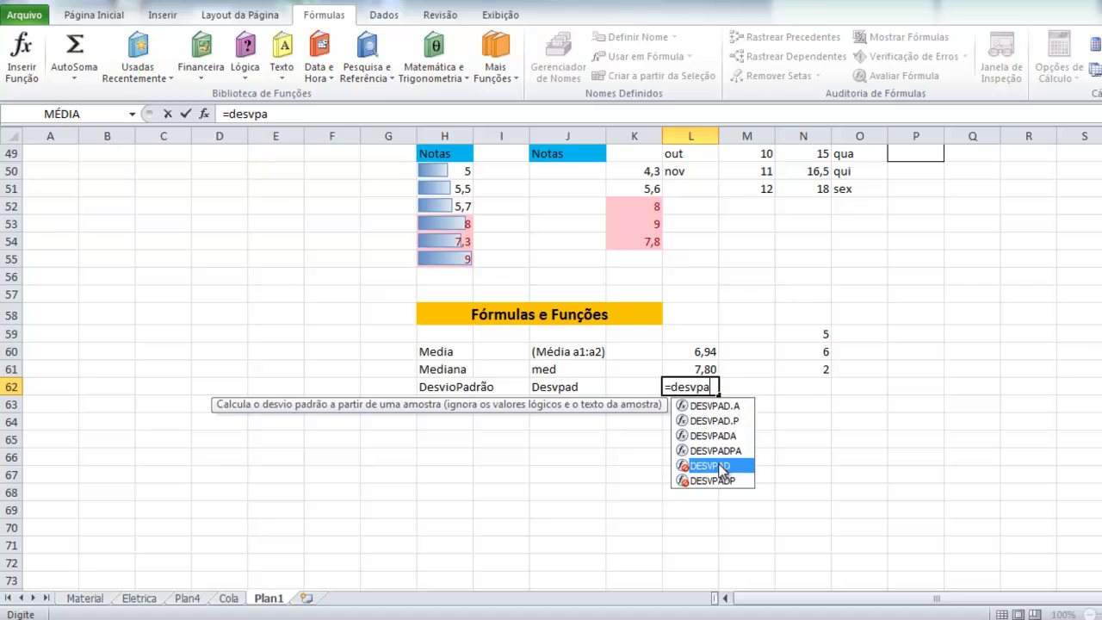
drag(632, 172, 634, 245)
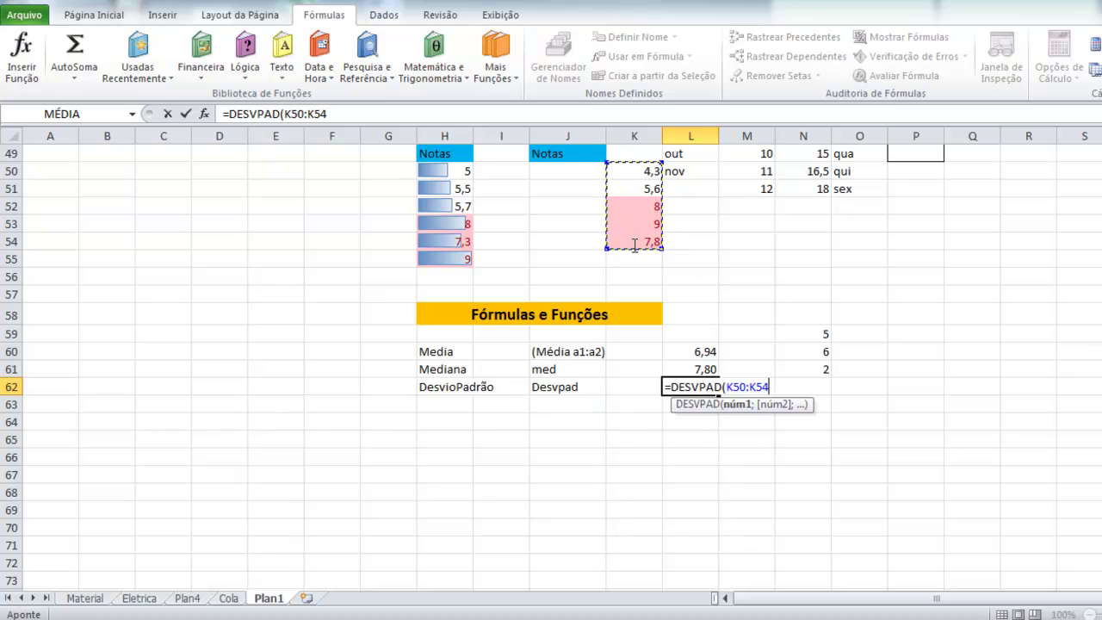
text())
key(Return)
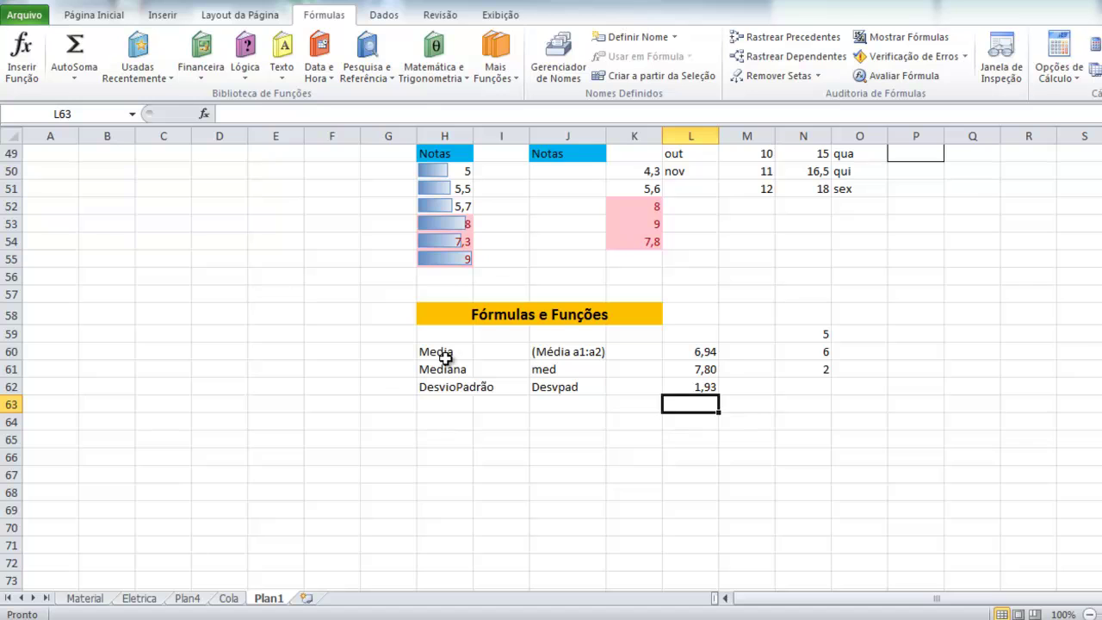
click(200, 79)
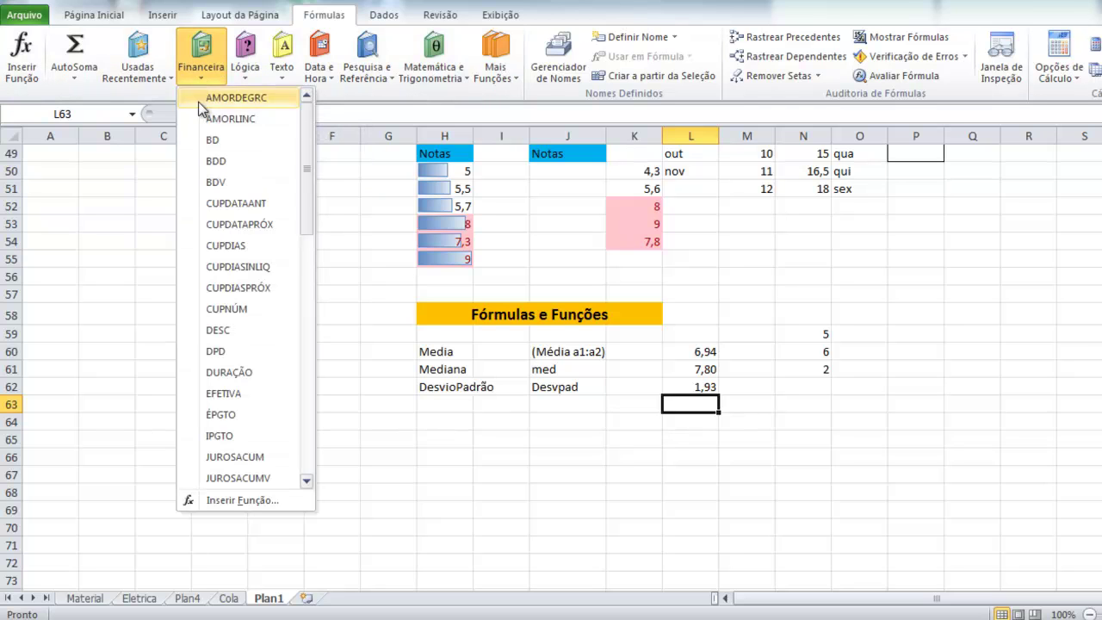
click(527, 428)
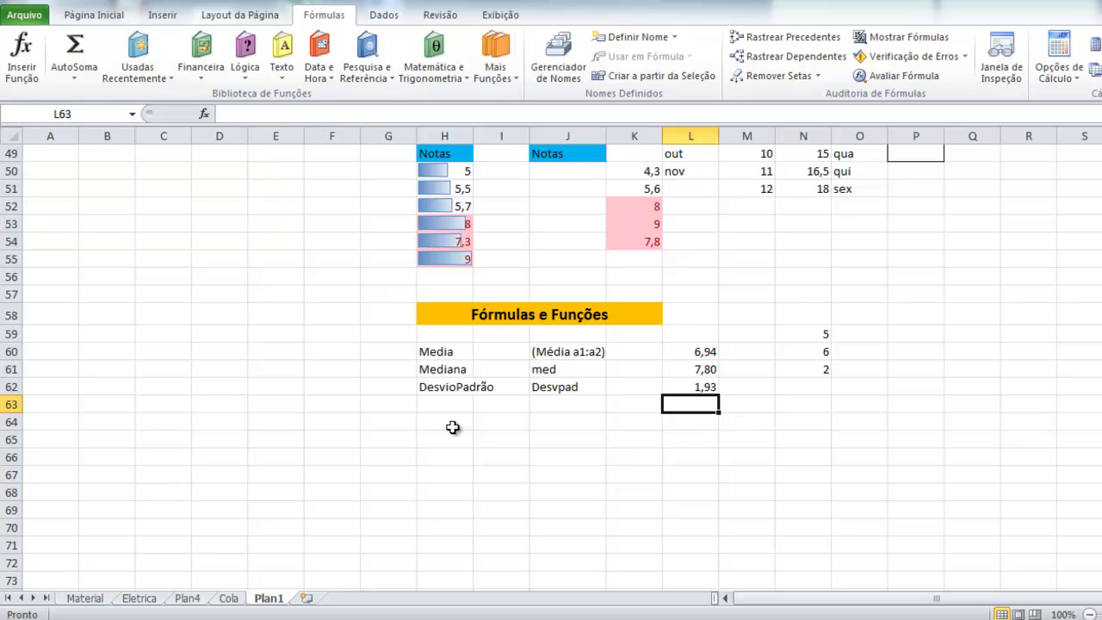
scroll(453, 428, up, 7)
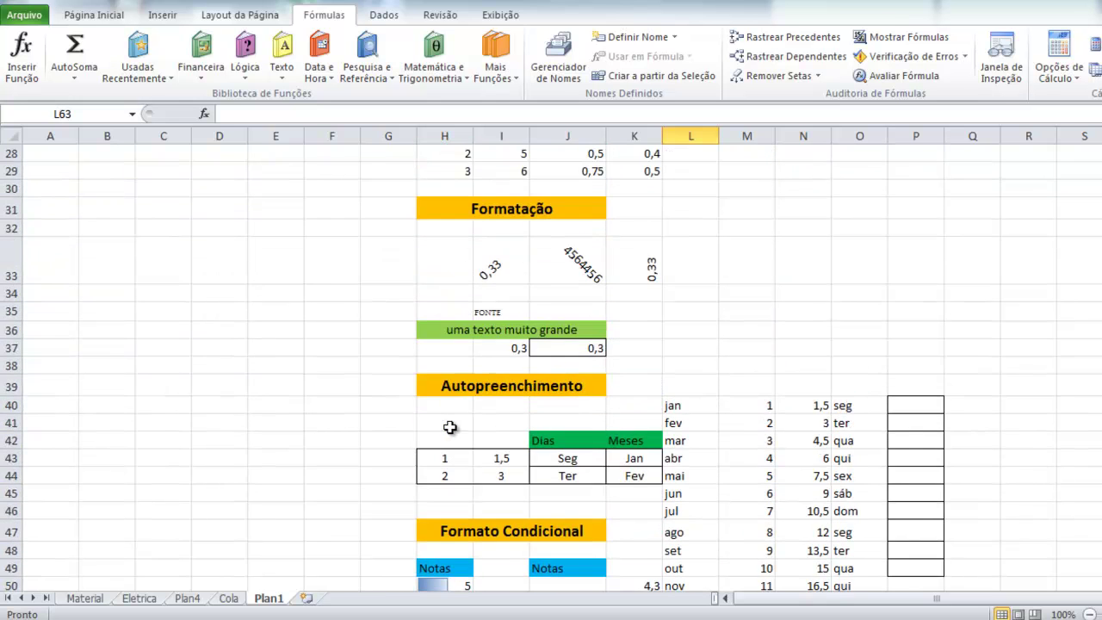
scroll(450, 428, up, 8)
scroll(448, 428, down, 5)
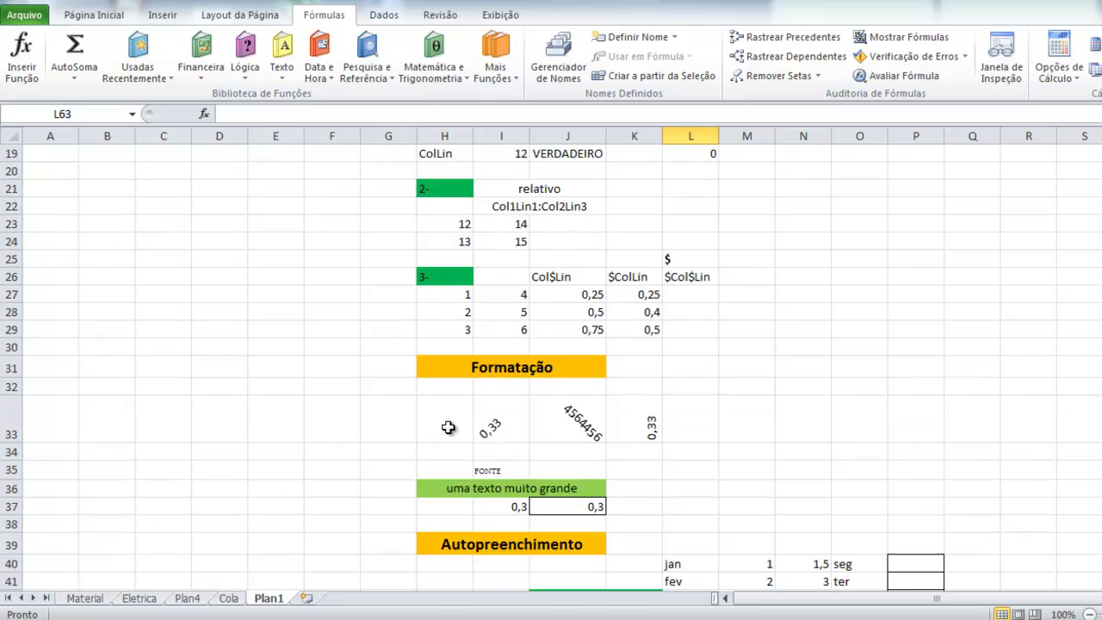
scroll(448, 428, down, 9)
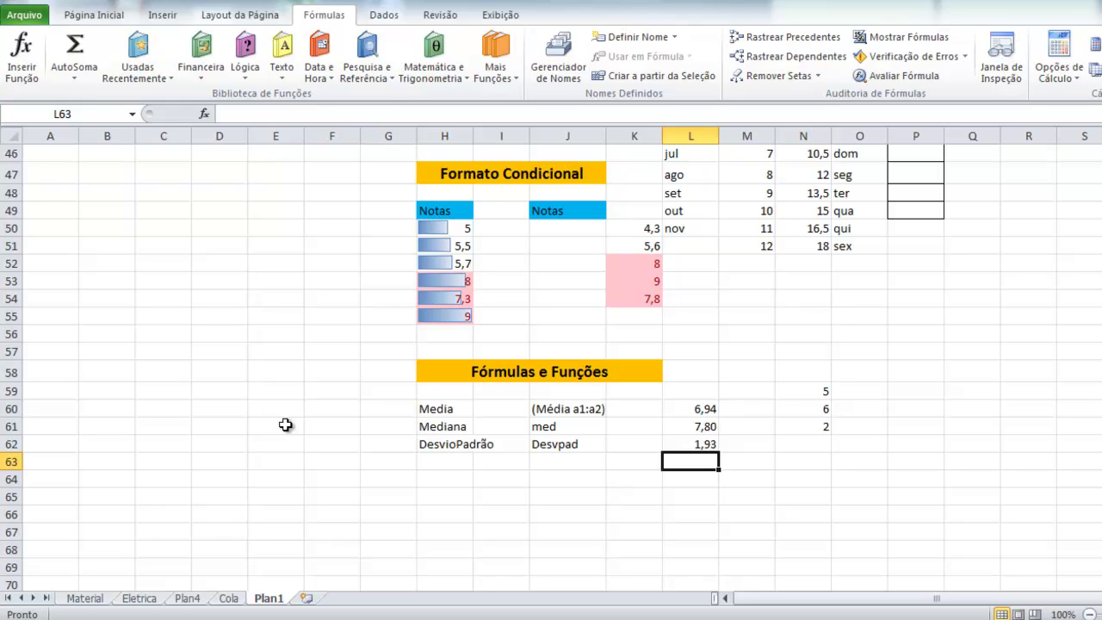
Step: Open the Material sheet and examine the budget table's headings, item descriptions, units, unit prices and quantities
click(86, 598)
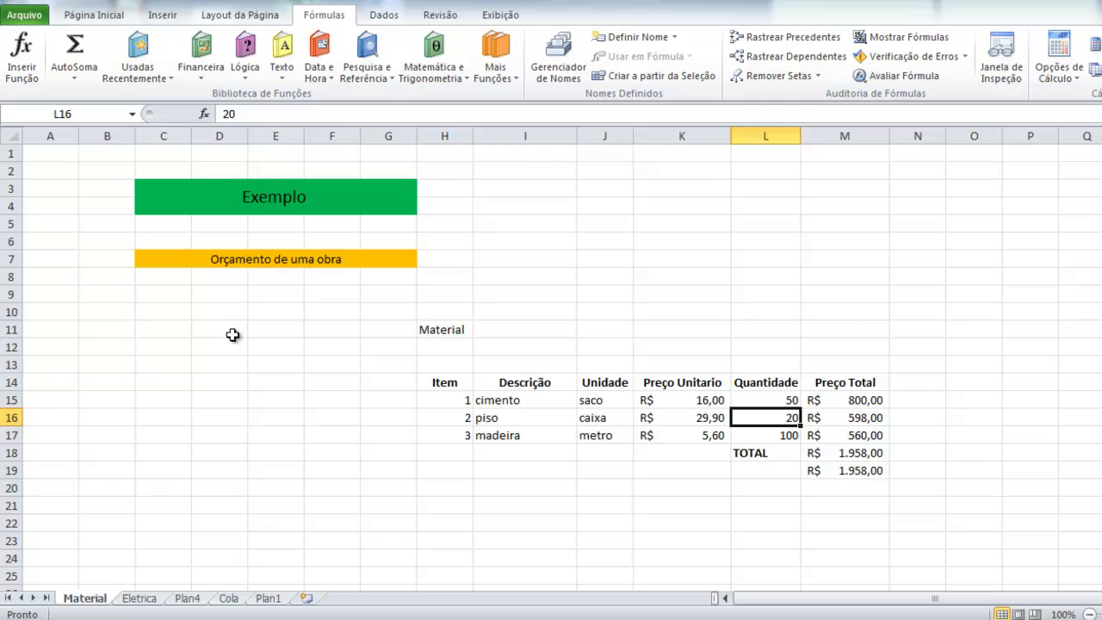
scroll(357, 345, down, 1)
scroll(422, 328, up, 1)
click(503, 400)
click(509, 419)
click(515, 437)
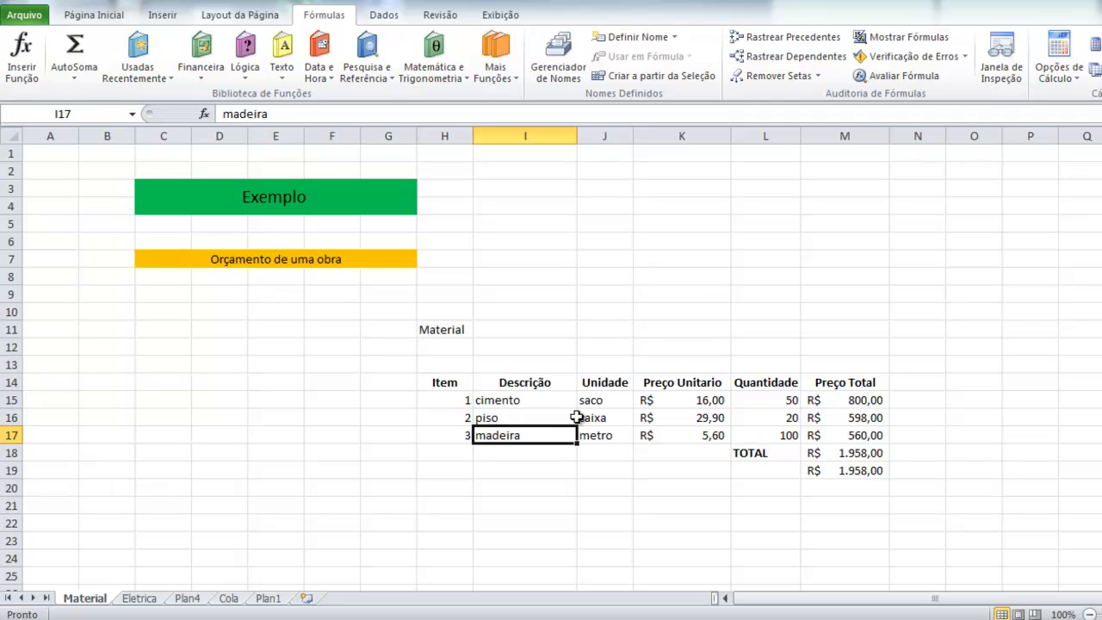
drag(437, 382, 857, 382)
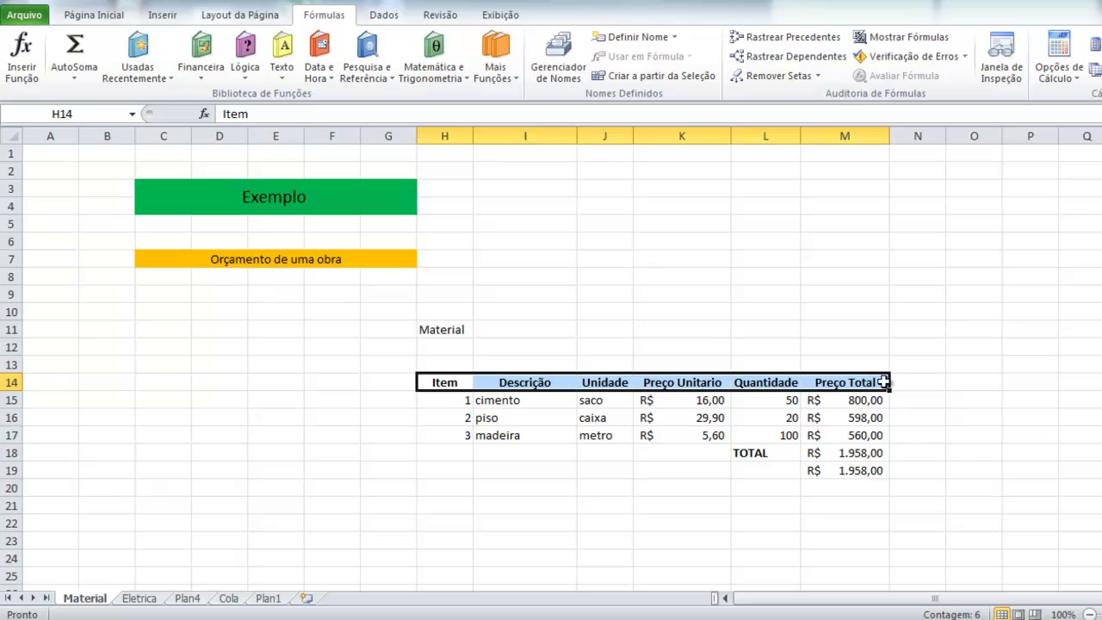
click(599, 401)
click(602, 419)
click(710, 401)
click(719, 424)
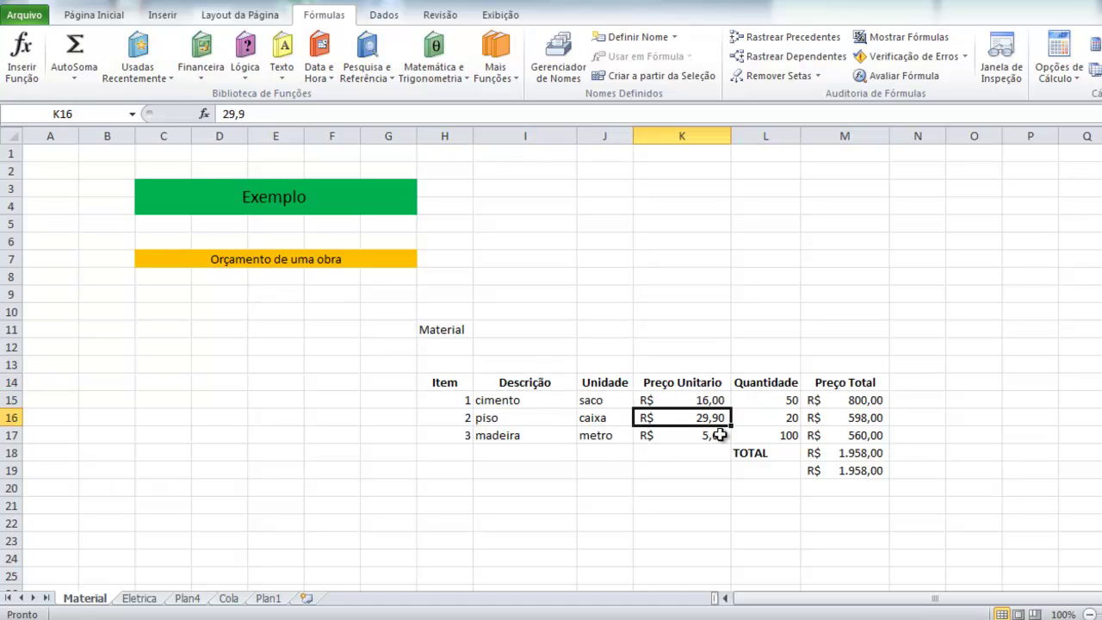
click(781, 402)
Step: Clear the Preço Total formulas in M15:M19
drag(837, 401, 849, 468)
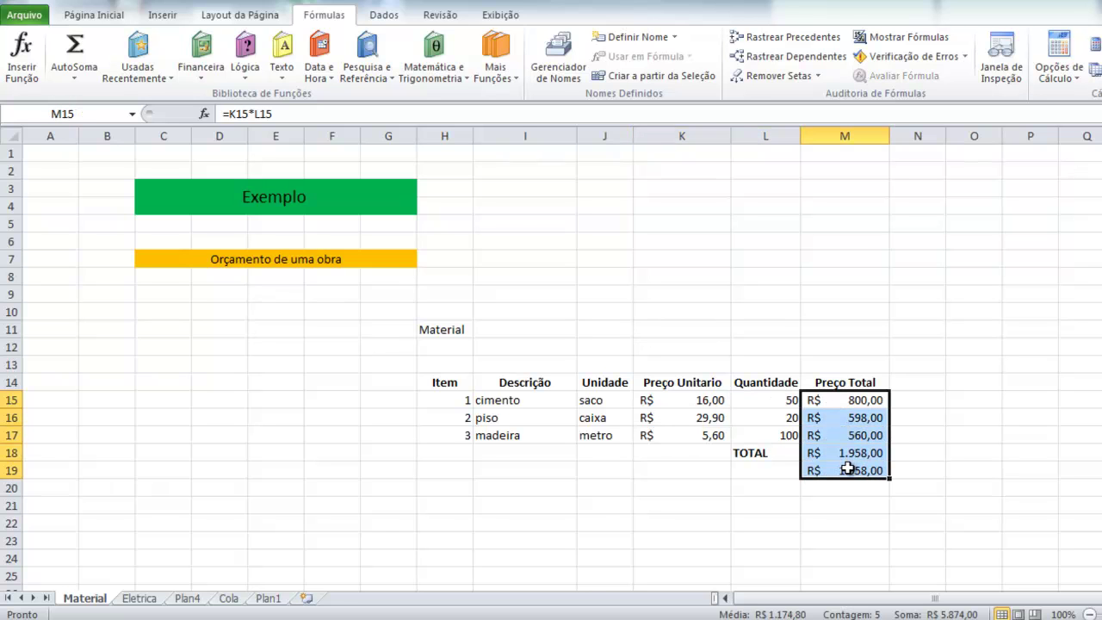
key(Delete)
Step: Multiply unit price by quantity in M15 with =K15*L15 and fill the formula down to M17
click(848, 402)
double_click(853, 401)
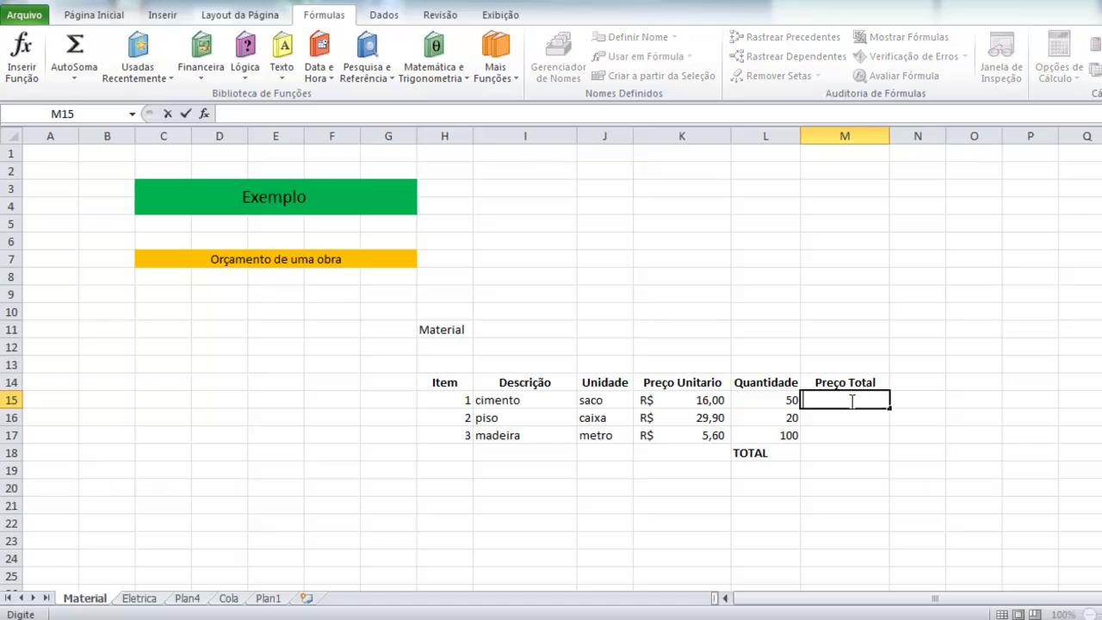
text(=)
click(692, 401)
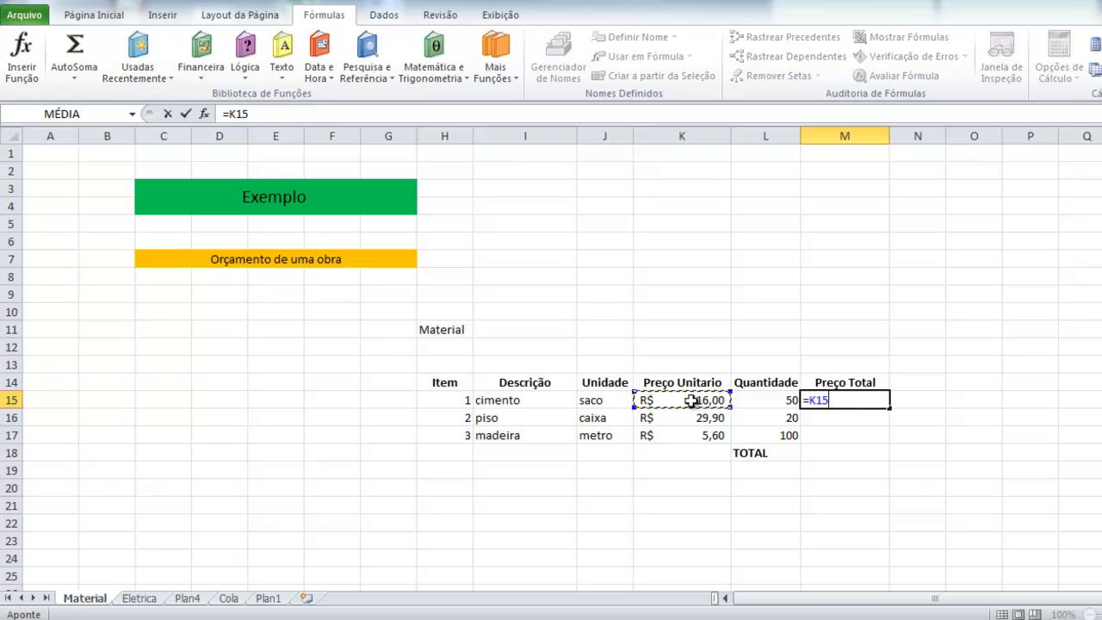
text(*)
click(784, 400)
key(Return)
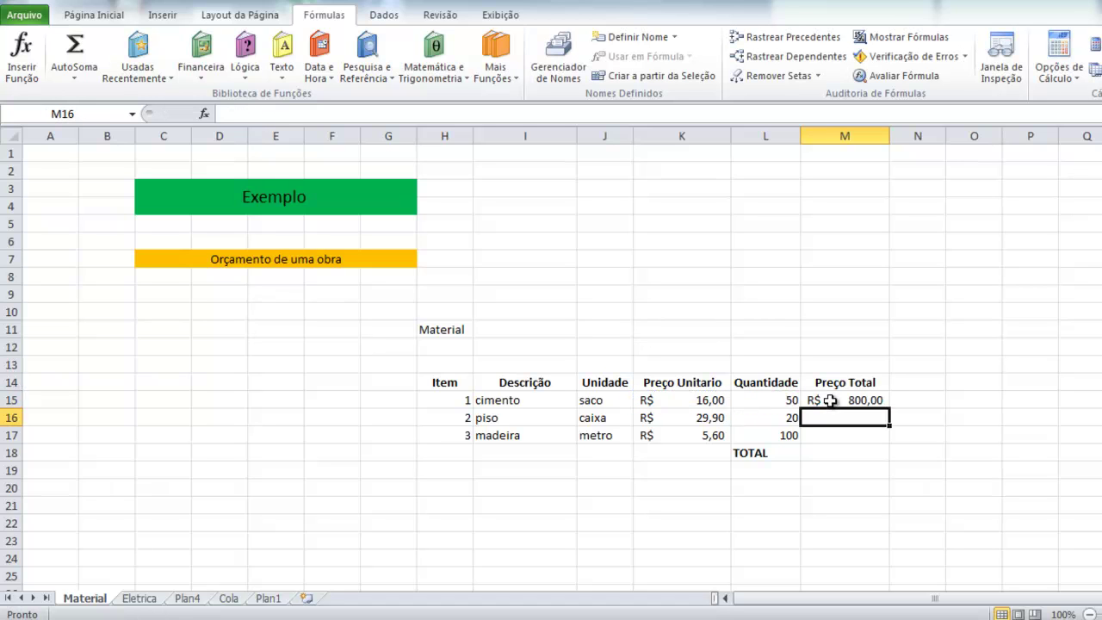
click(830, 402)
drag(890, 406, 892, 441)
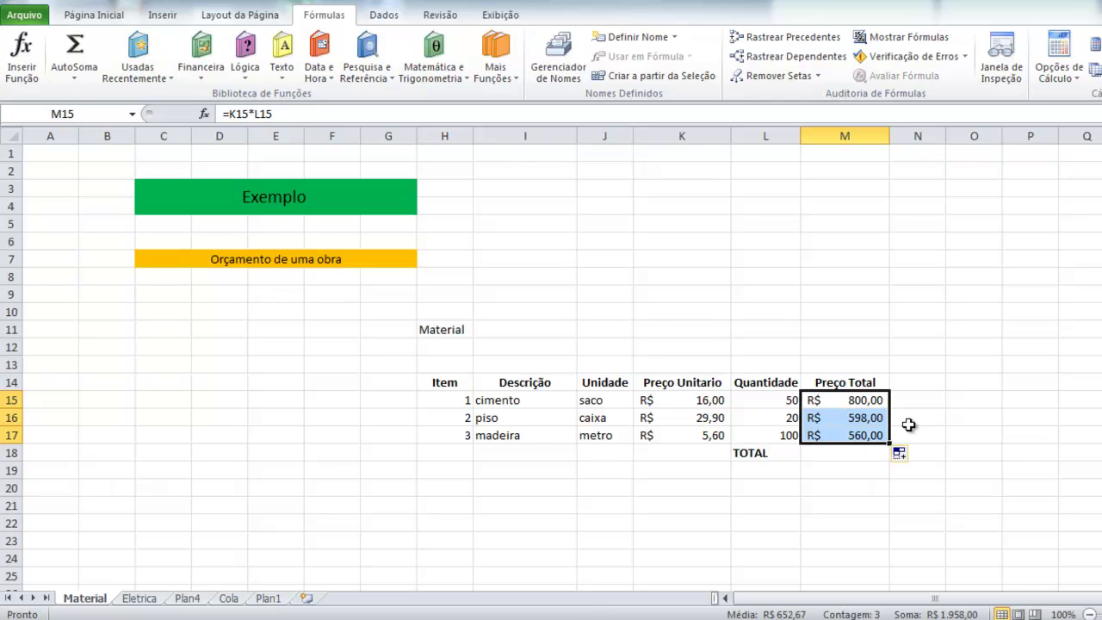
Step: Add the three item totals in the TOTAL cell M18 with the formula =M15+M16+M17
click(817, 454)
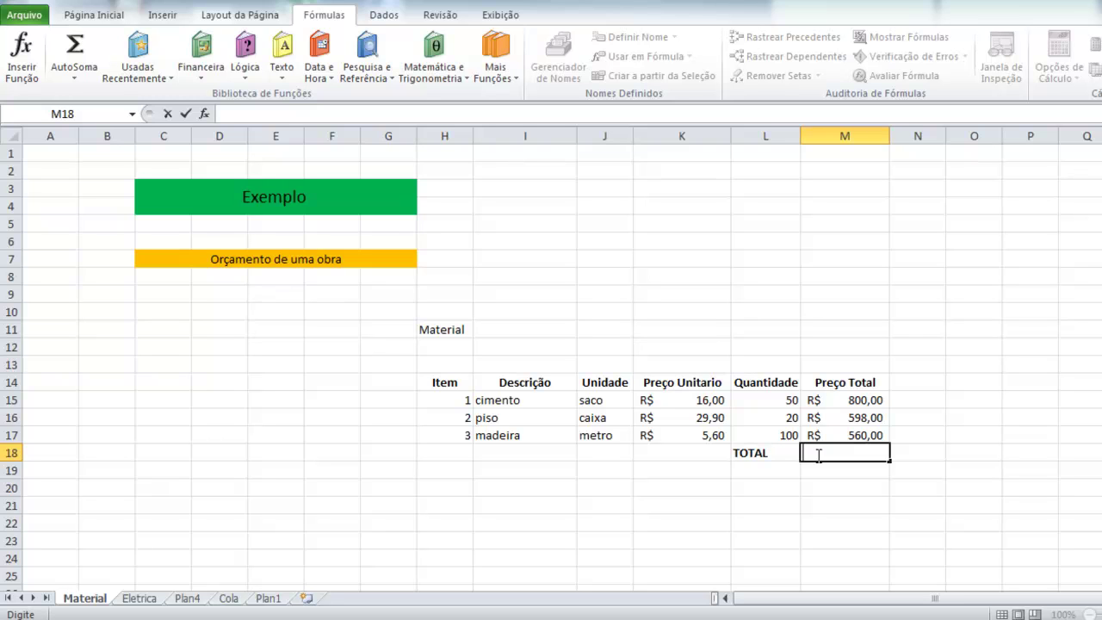
text(=)
click(860, 400)
text(+)
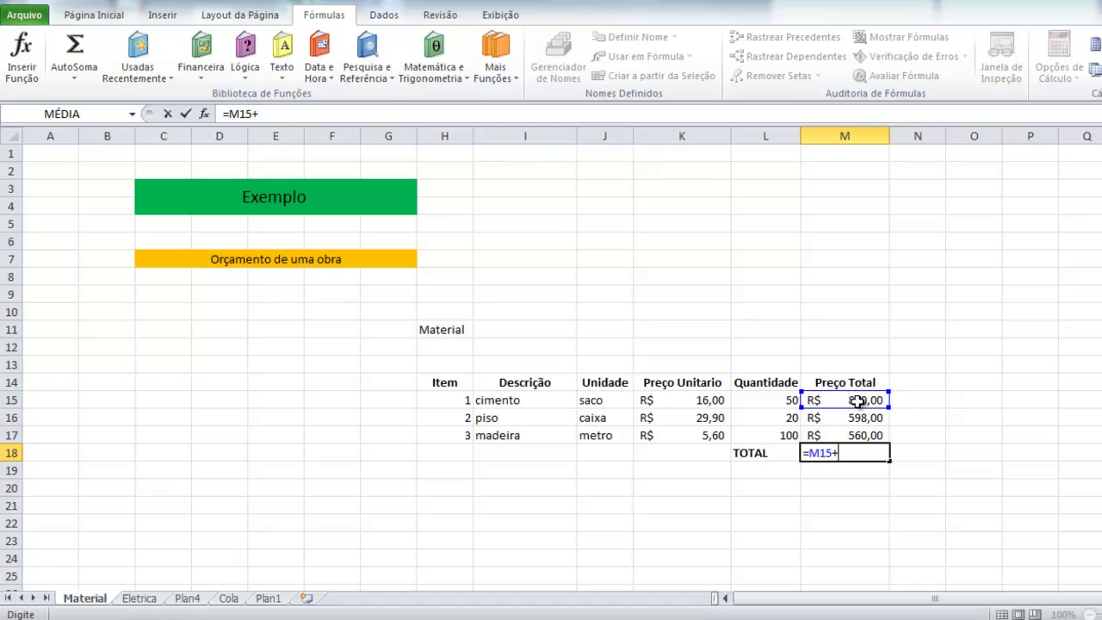
click(857, 419)
text(+)
click(863, 437)
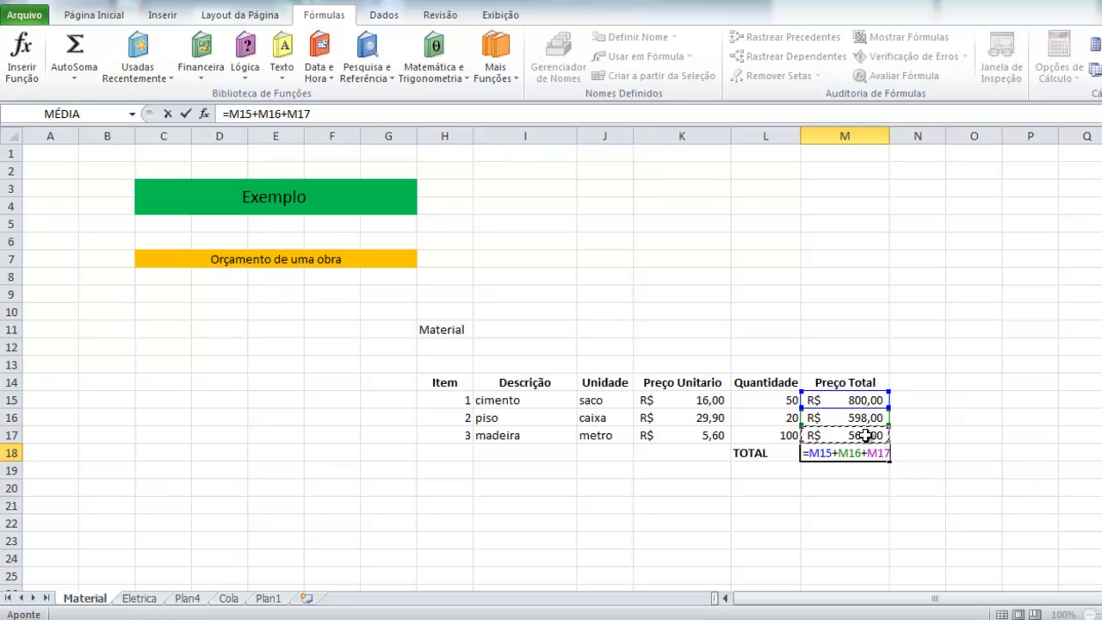
key(Return)
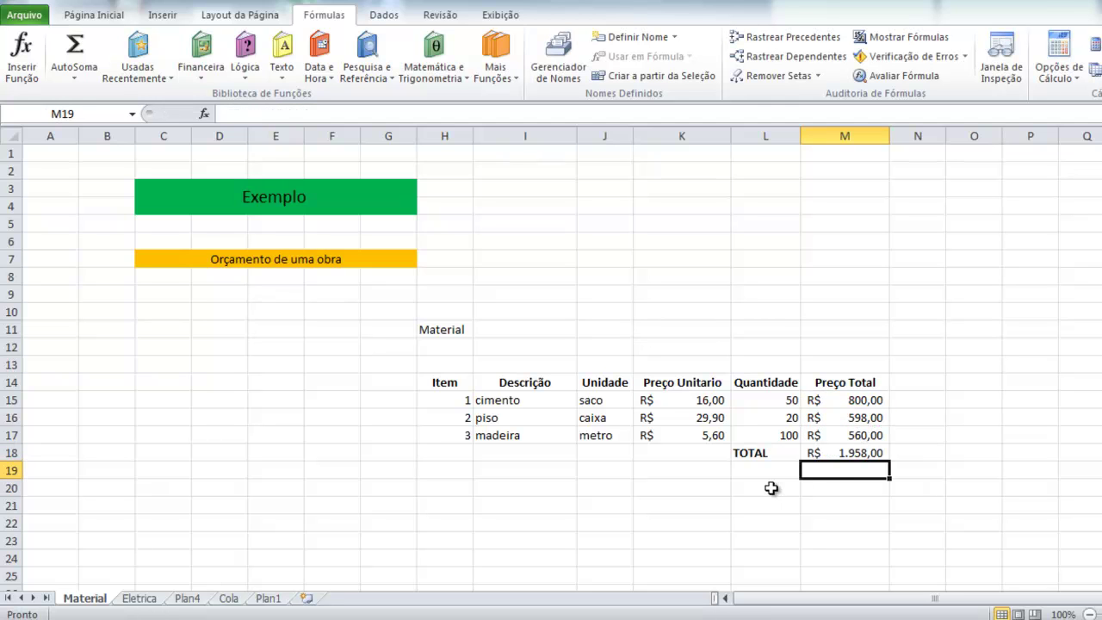
Step: Enter =SOMA(M15:M17) in M19 as an alternative total of the item prices
double_click(832, 469)
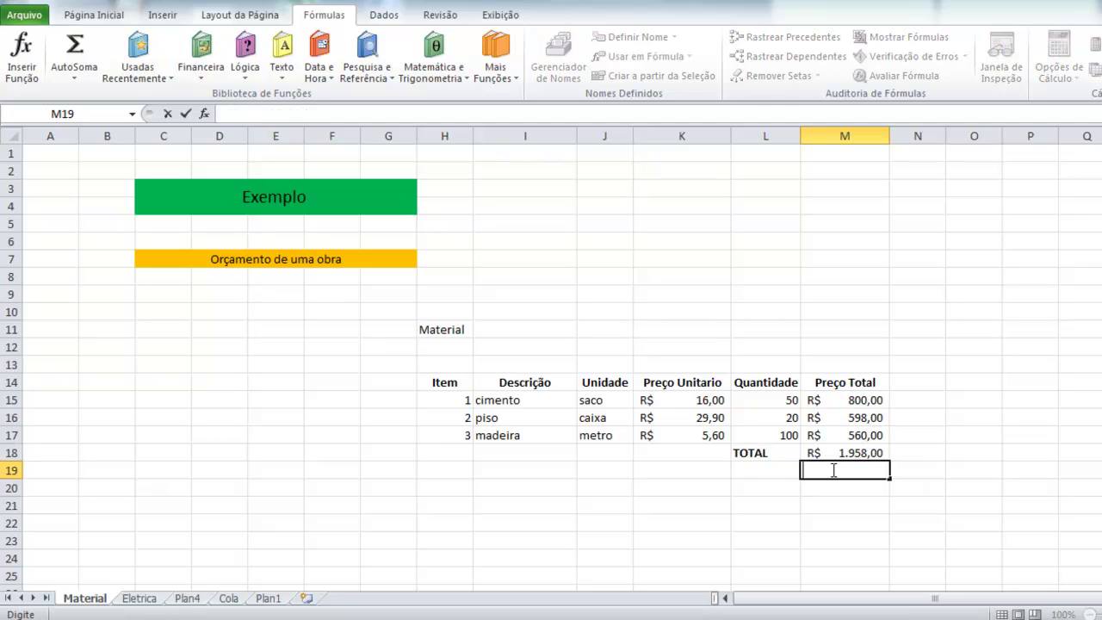
text(=soma)
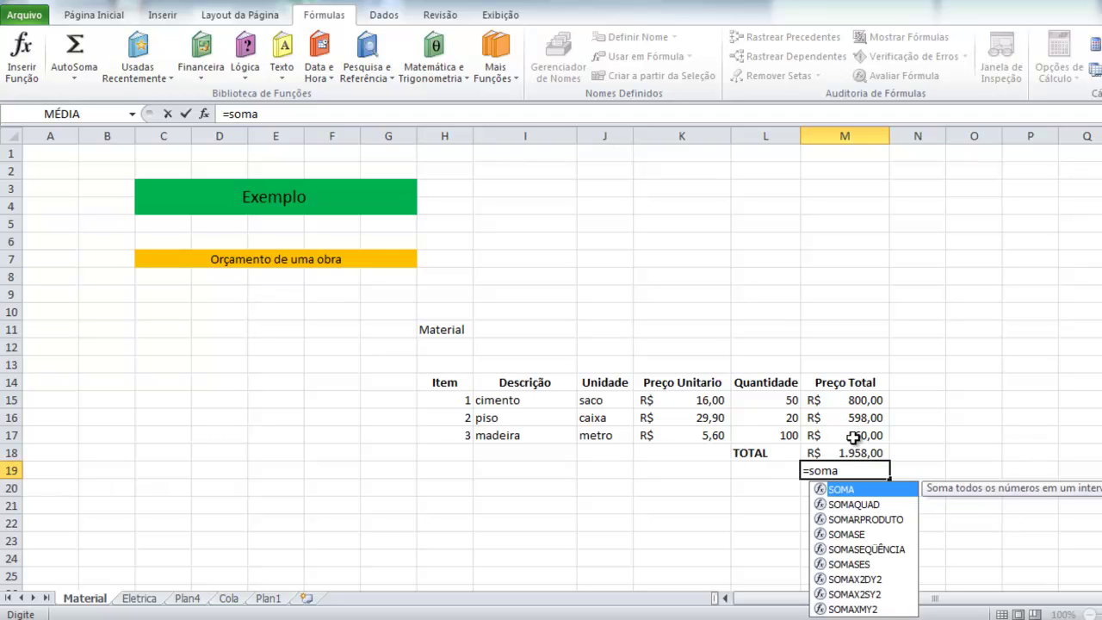
key(Tab)
drag(845, 400, 863, 438)
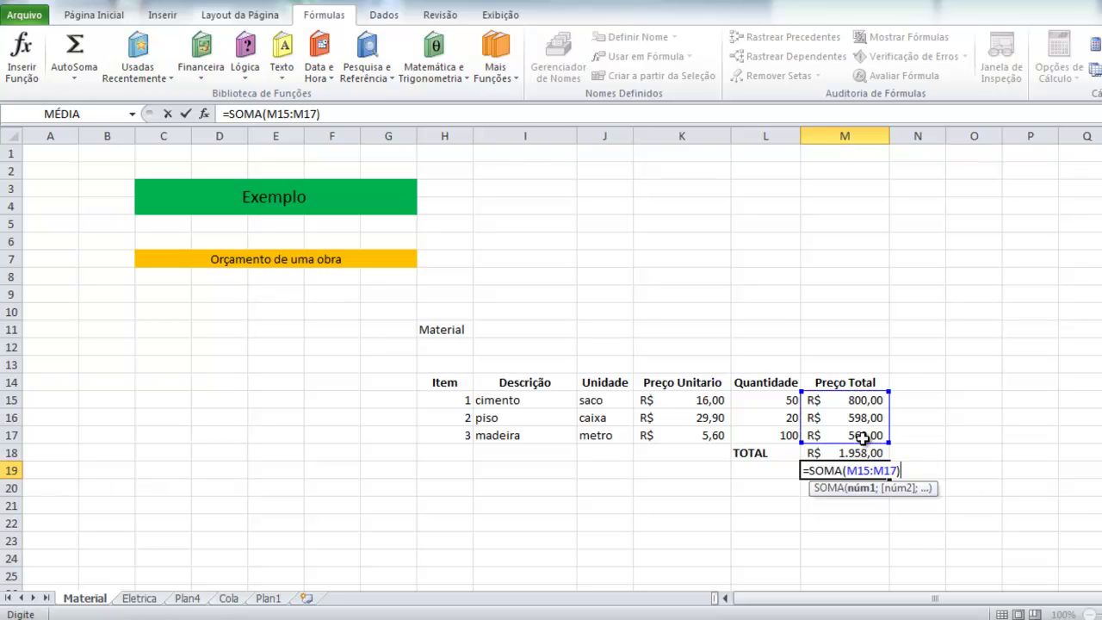
text())
key(Return)
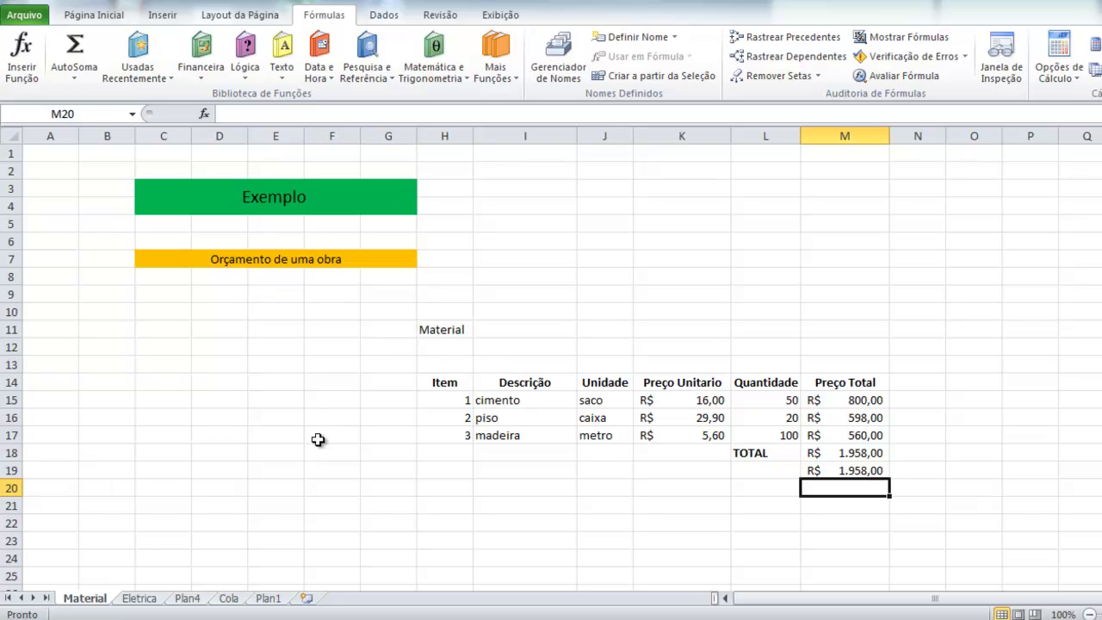
Step: On the Eletrica sheet, format the unit prices in F7:F9 as Contábil after trying the Moeda format
click(140, 600)
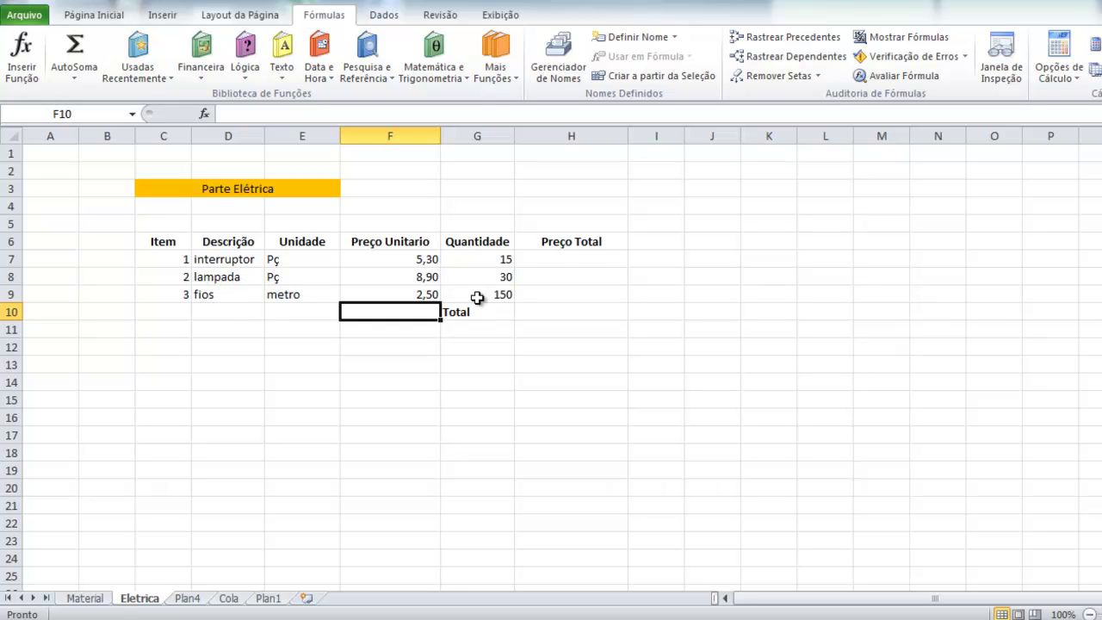
click(585, 263)
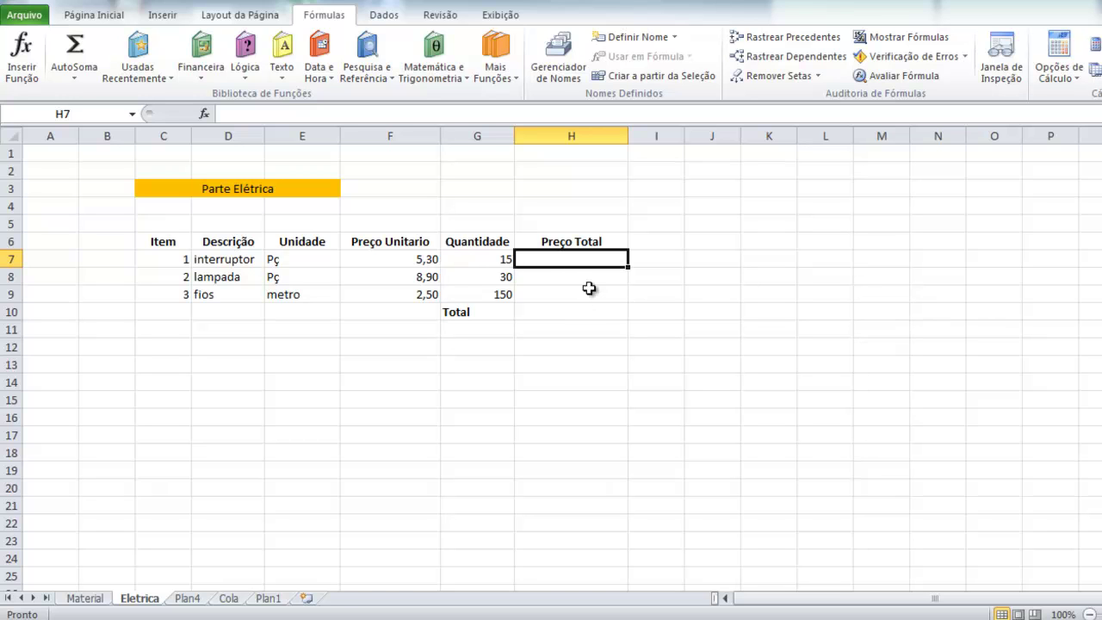
click(367, 248)
drag(377, 255, 404, 294)
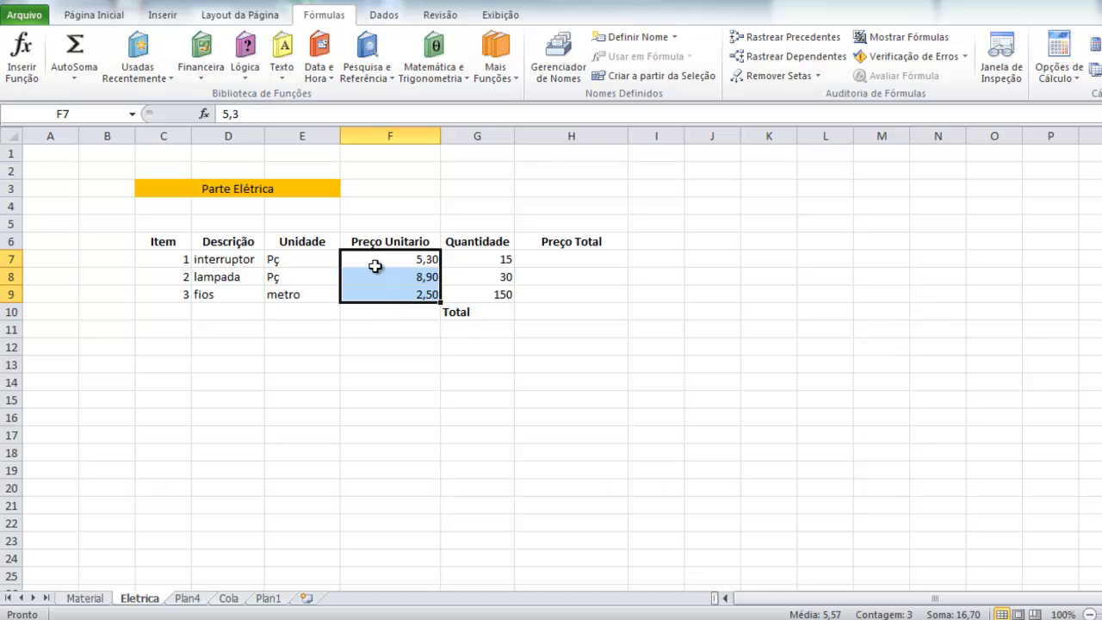
click(109, 19)
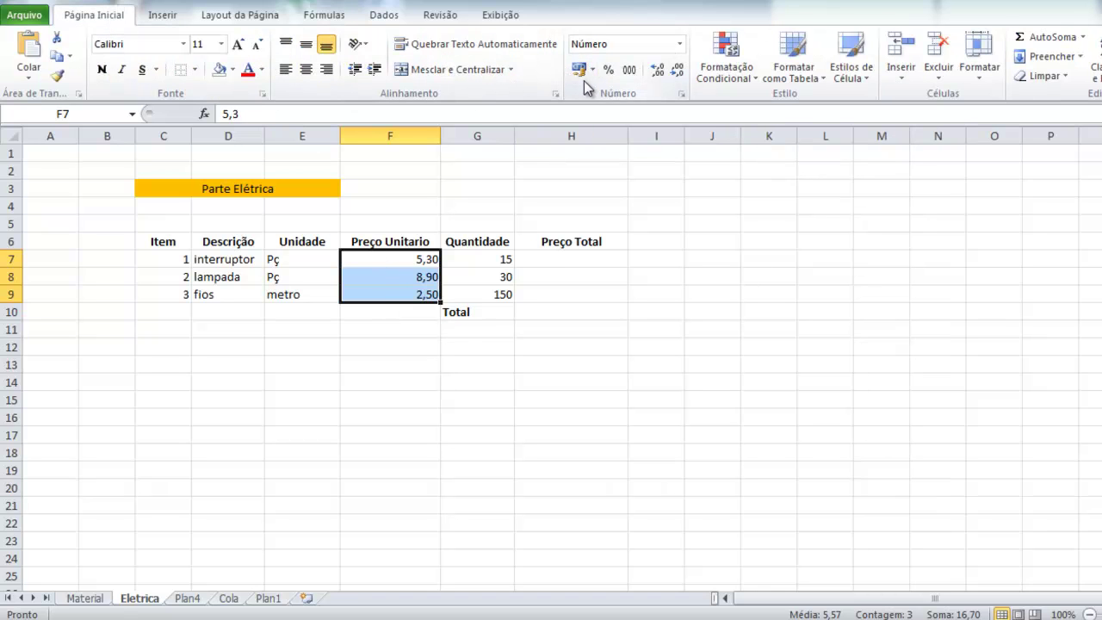
click(681, 45)
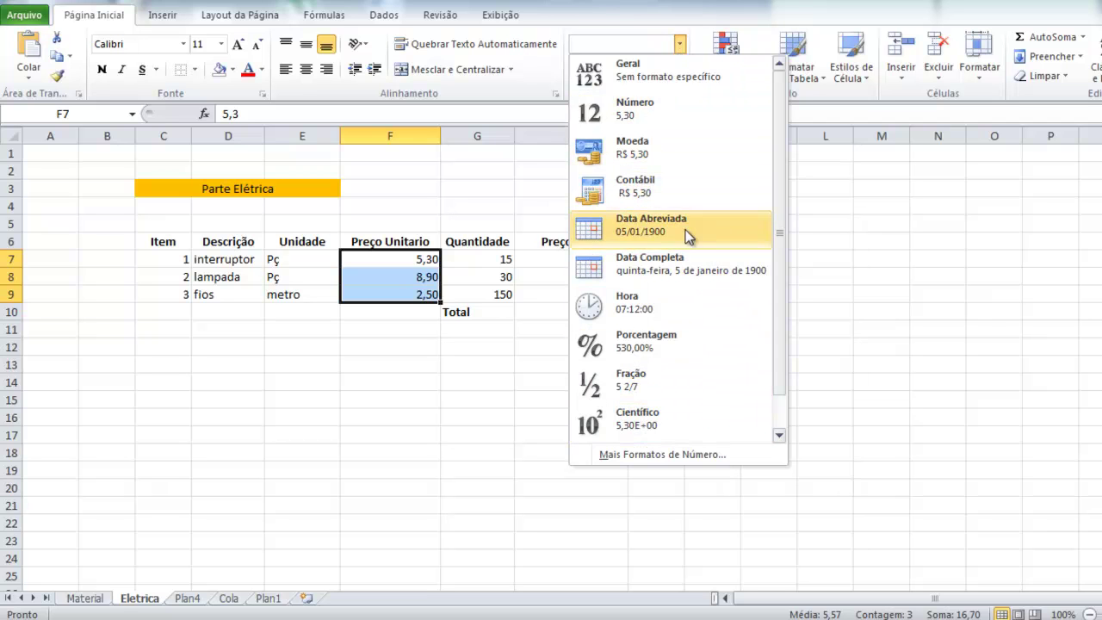
click(669, 145)
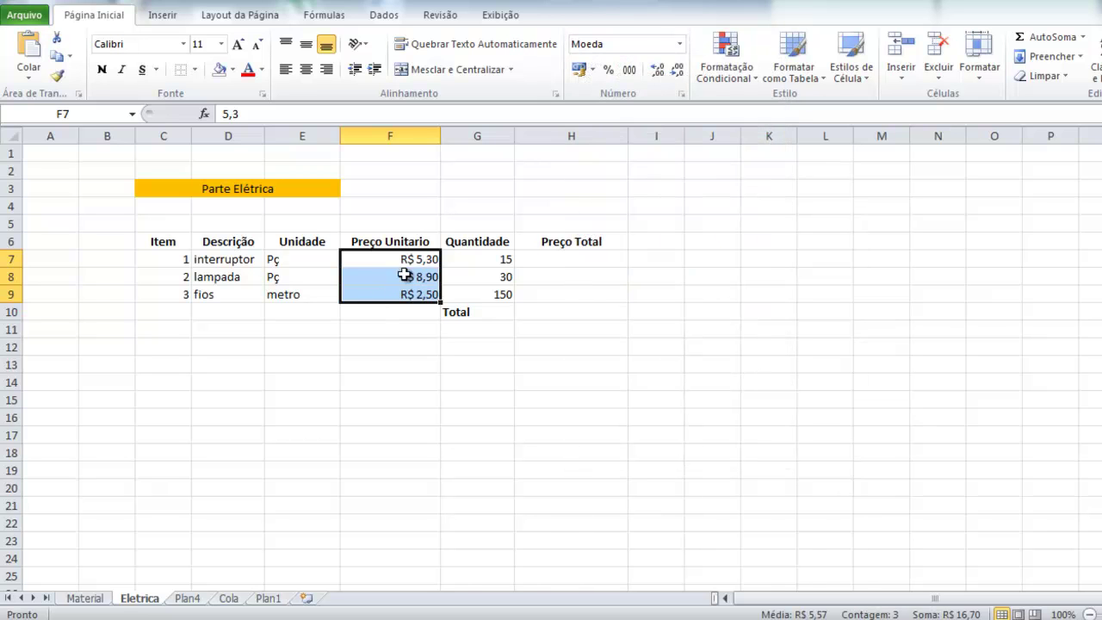
click(680, 43)
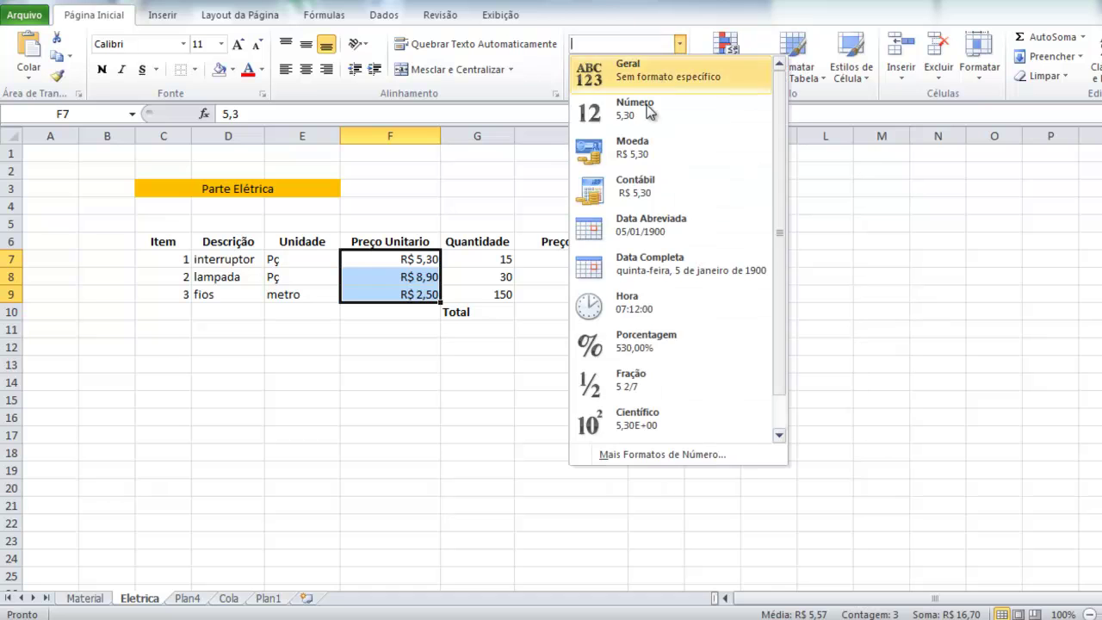
click(647, 191)
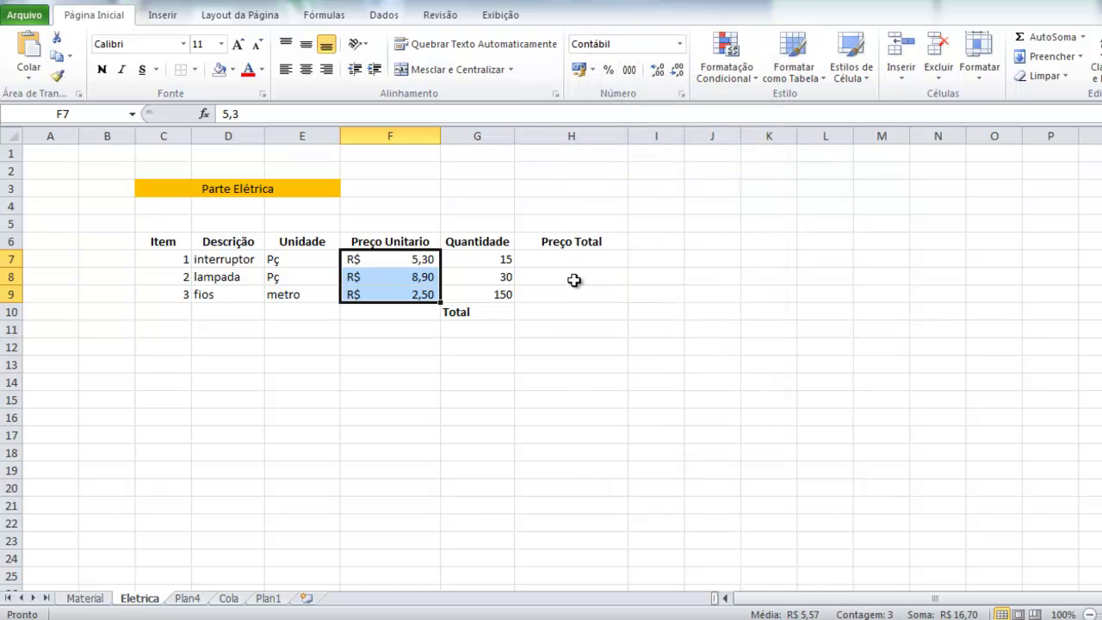
Step: Multiply quantity by unit price in H7 with =G7*F7 and fill the formula down to H9
click(573, 257)
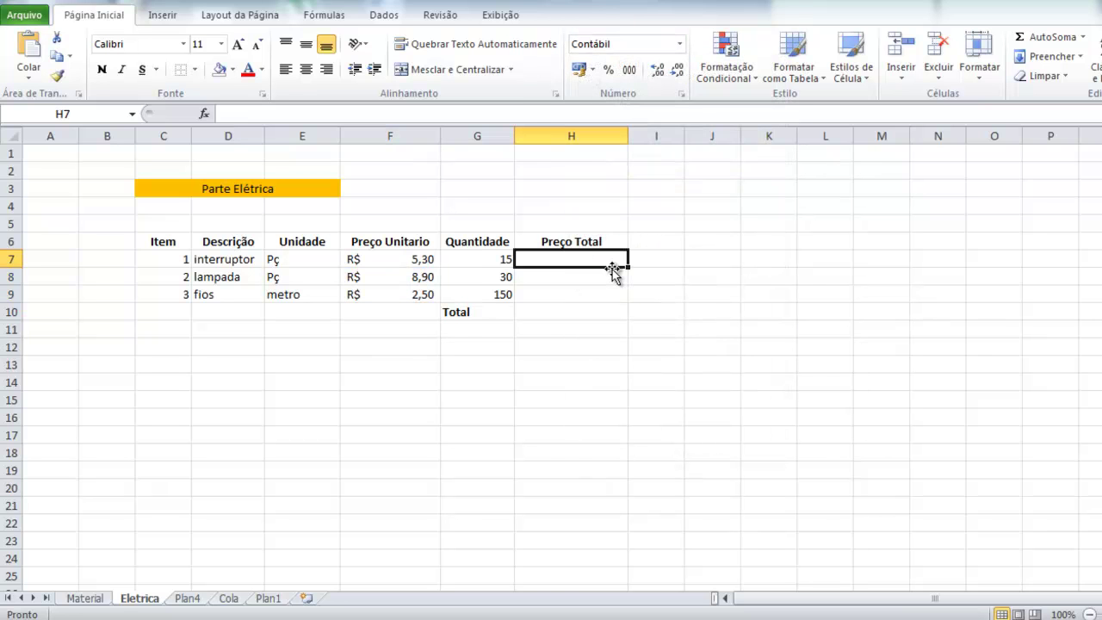
text(=)
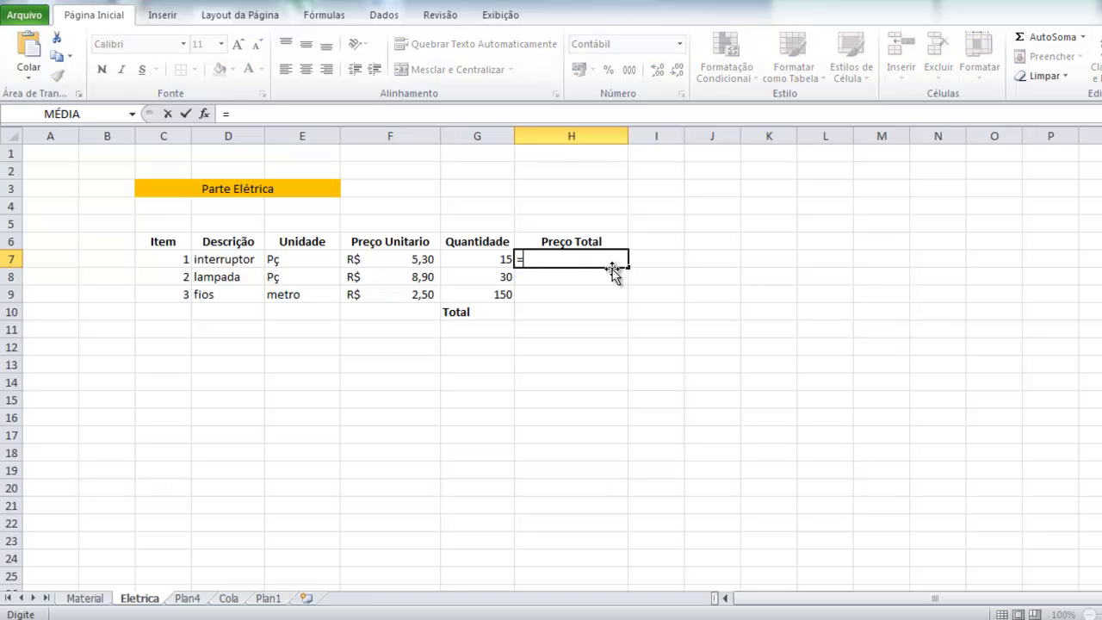
click(491, 261)
text(*)
click(379, 259)
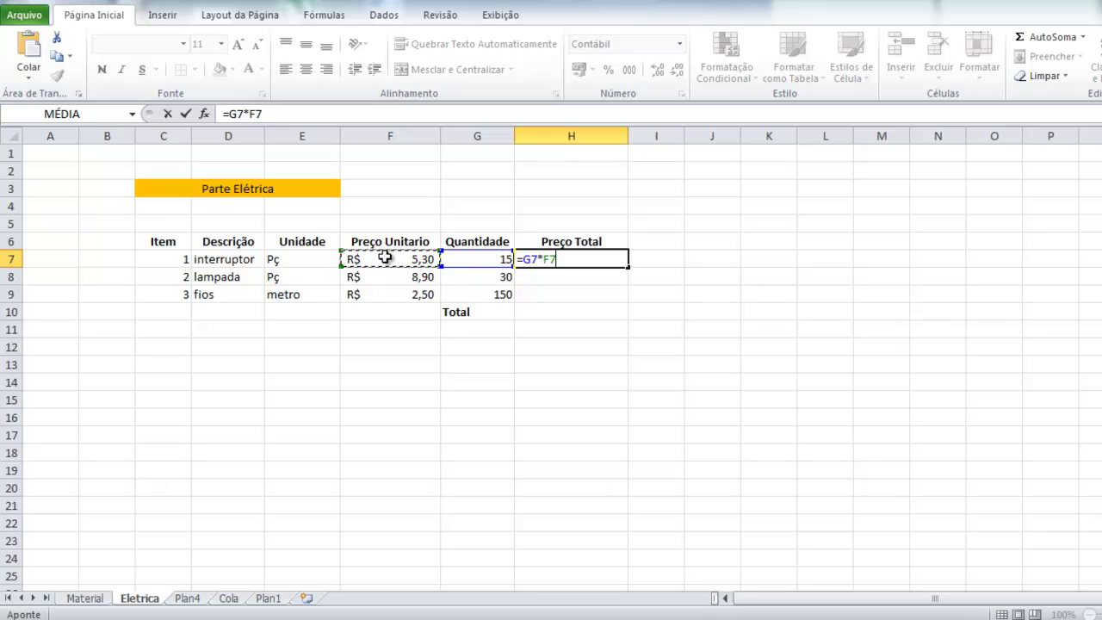
key(Return)
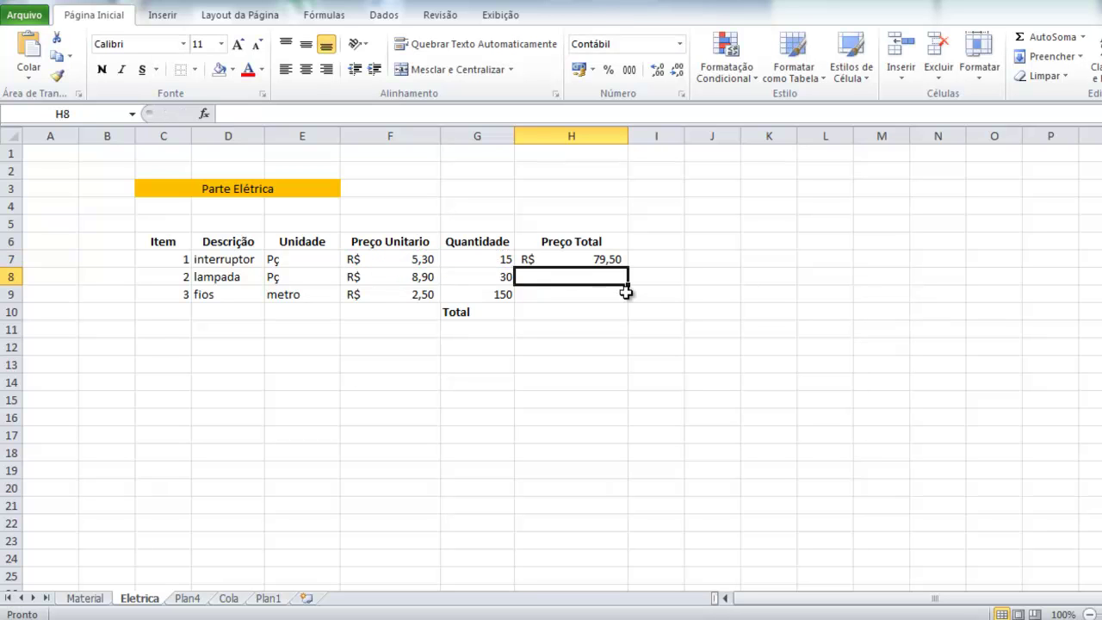
click(609, 263)
drag(629, 267, 633, 301)
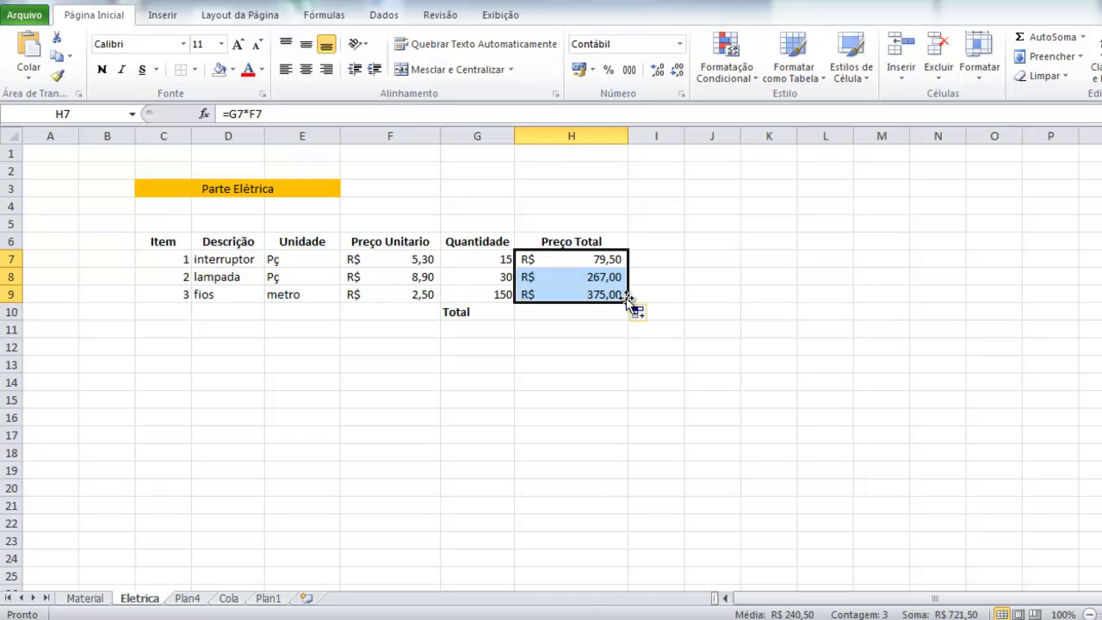
Step: Sum the electrical item prices in the Total cell H10 with =SOMA(H7:H9)
click(576, 312)
text(=soma)
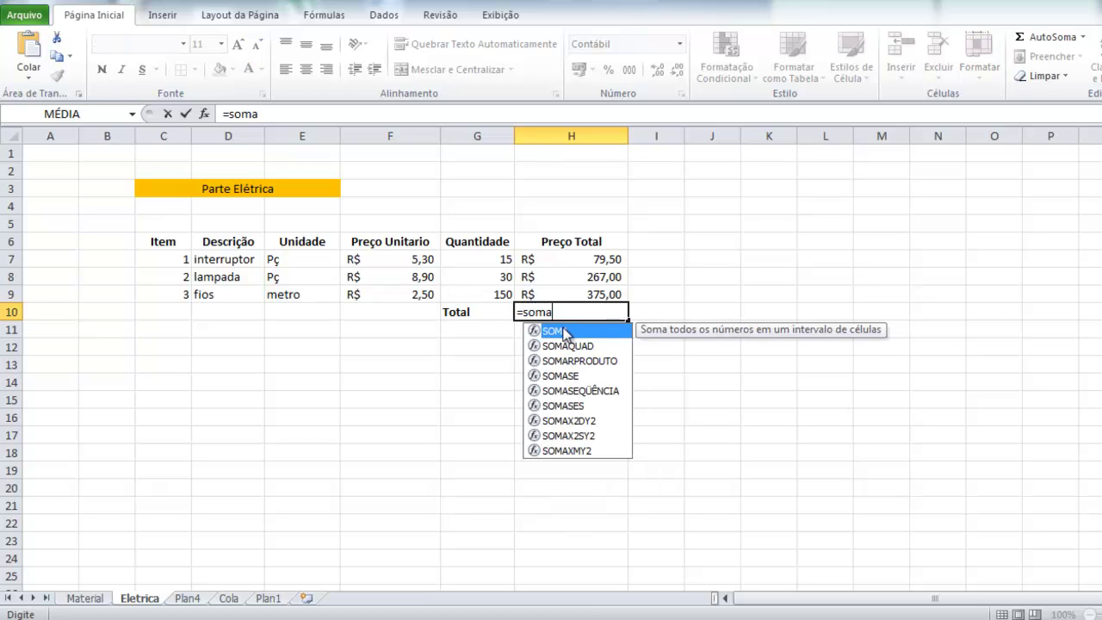
double_click(565, 333)
drag(581, 258, 601, 293)
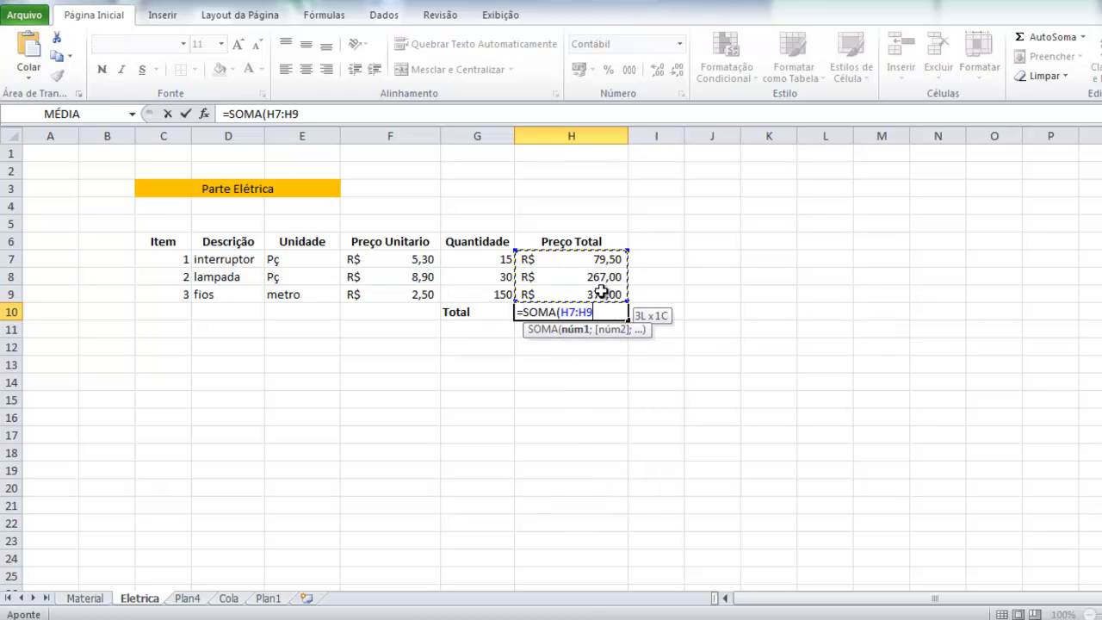
text())
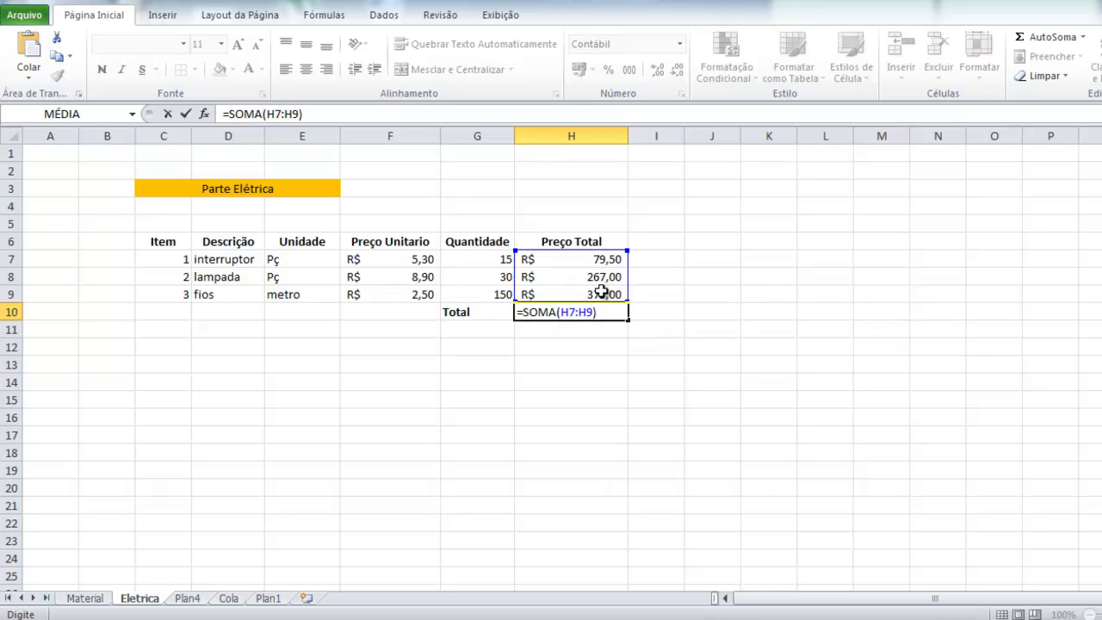
key(Return)
click(597, 312)
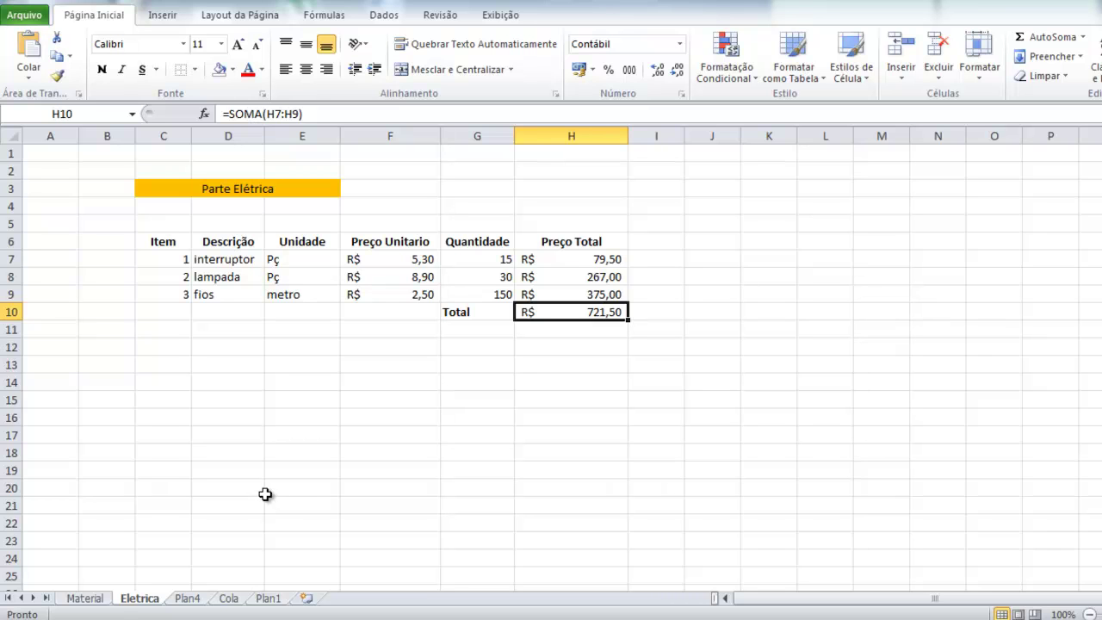
Step: On the Plan4 sheet, clear the total formula in G12 and the Material price reference in F9
click(187, 599)
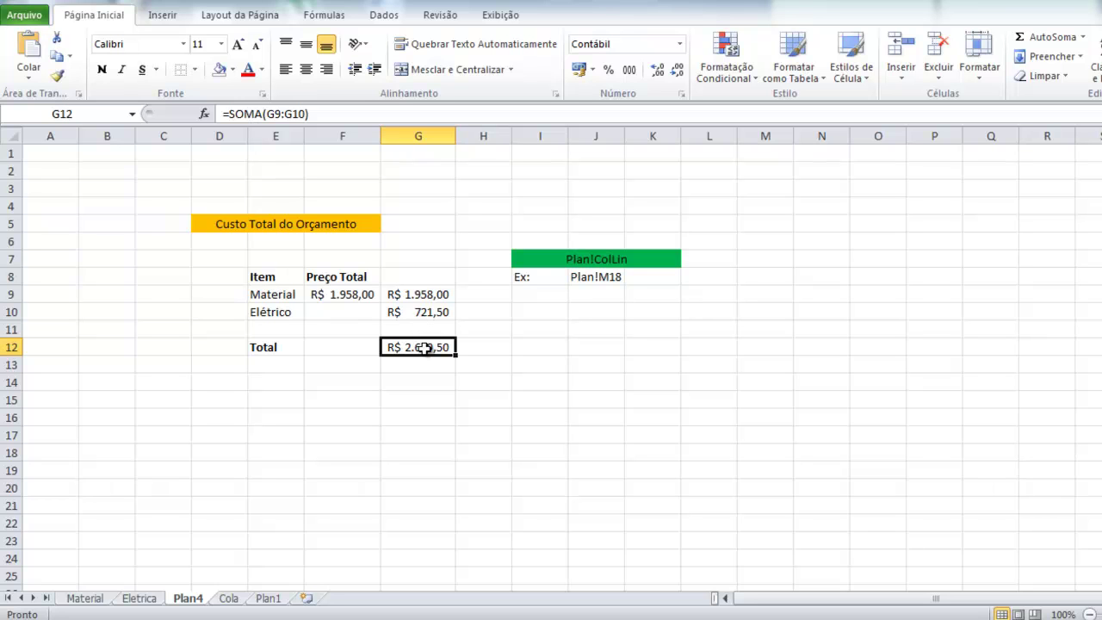
key(Delete)
click(350, 350)
click(402, 349)
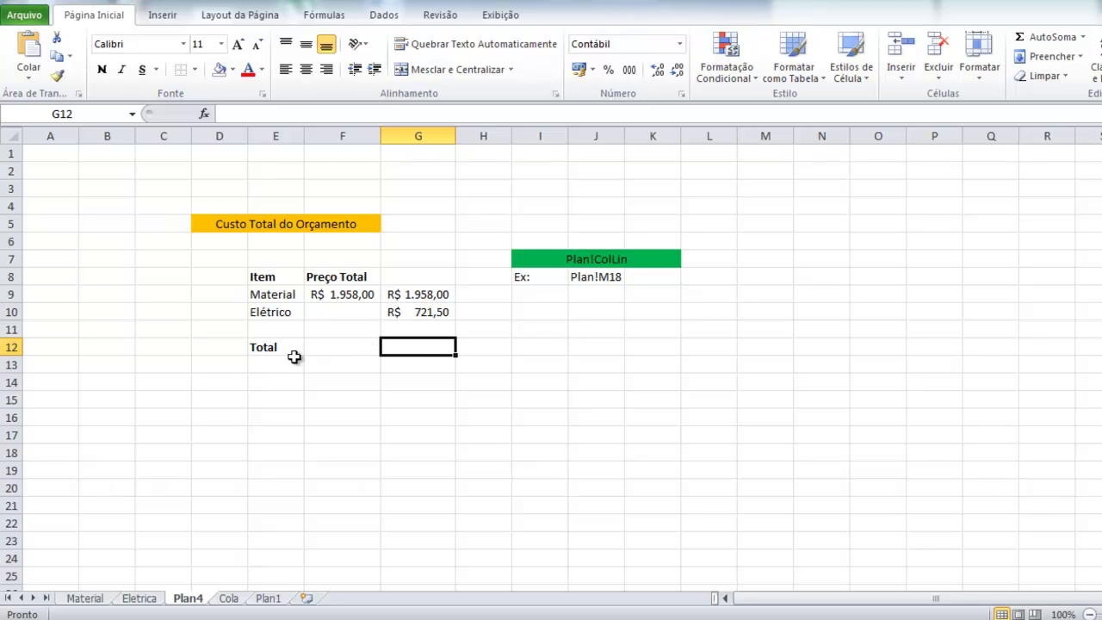
click(357, 296)
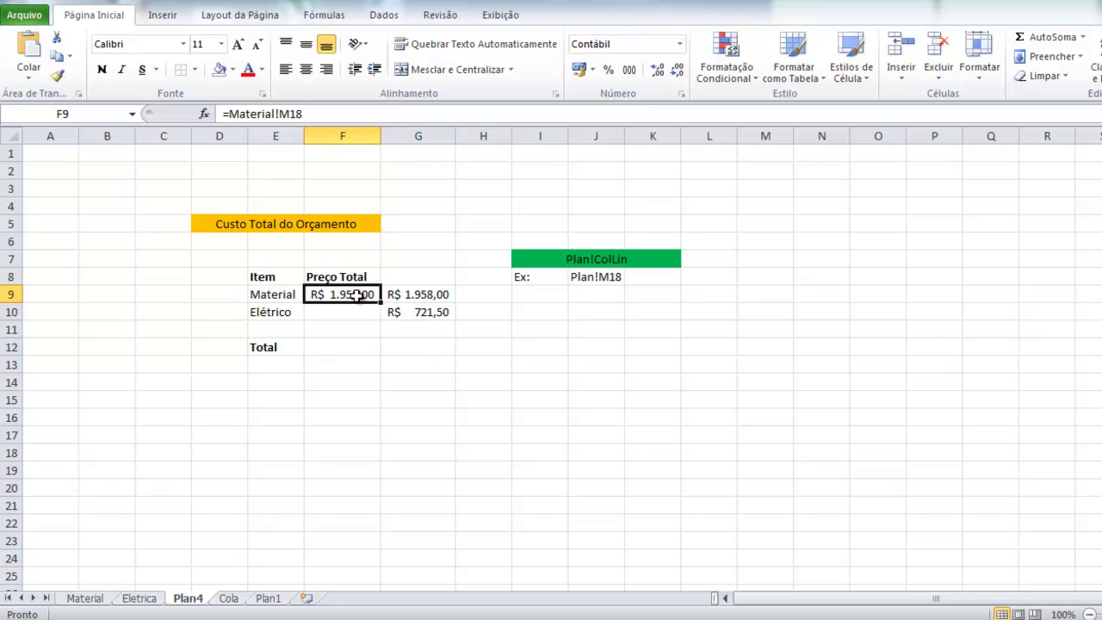
key(Delete)
click(352, 312)
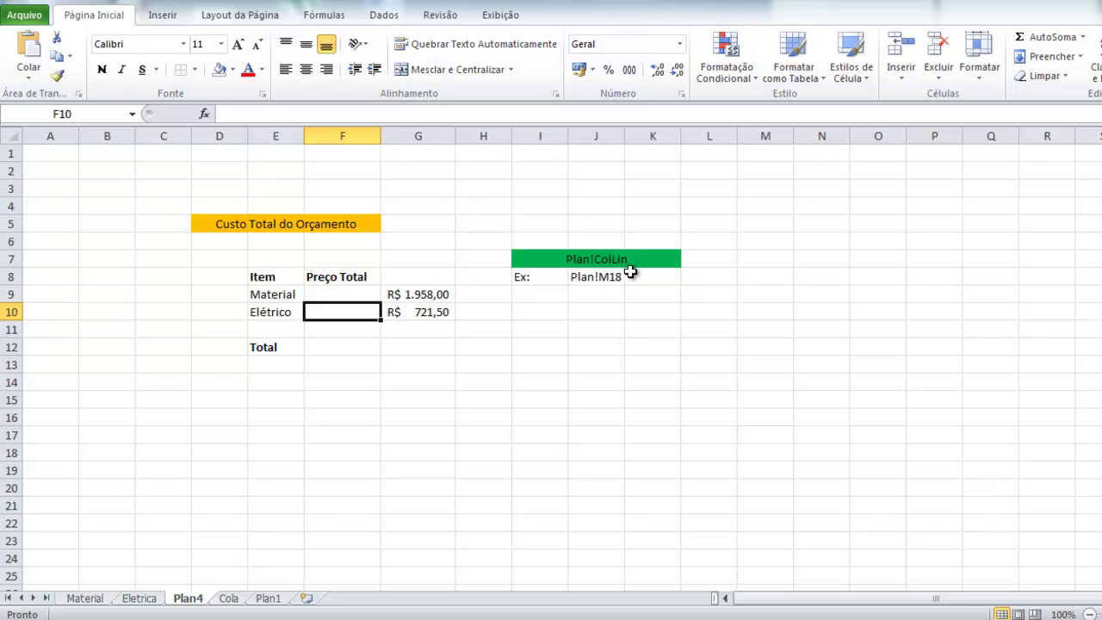
Step: Check the cell address of the Material sheet's total and reference it in F9 of Plan4 with =Material!M18
click(534, 260)
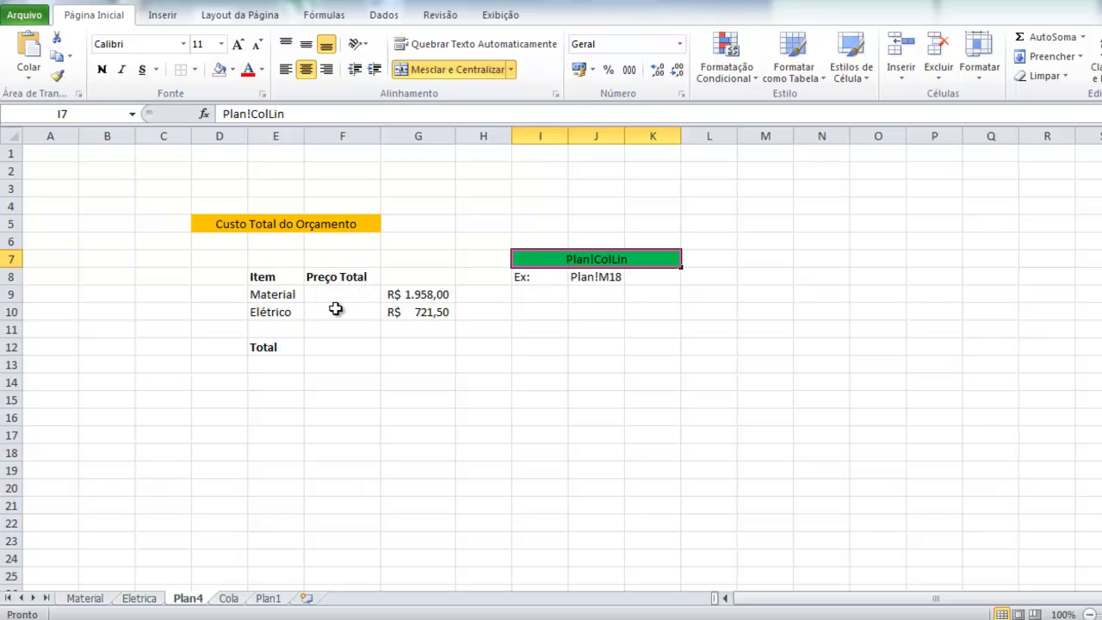
click(90, 599)
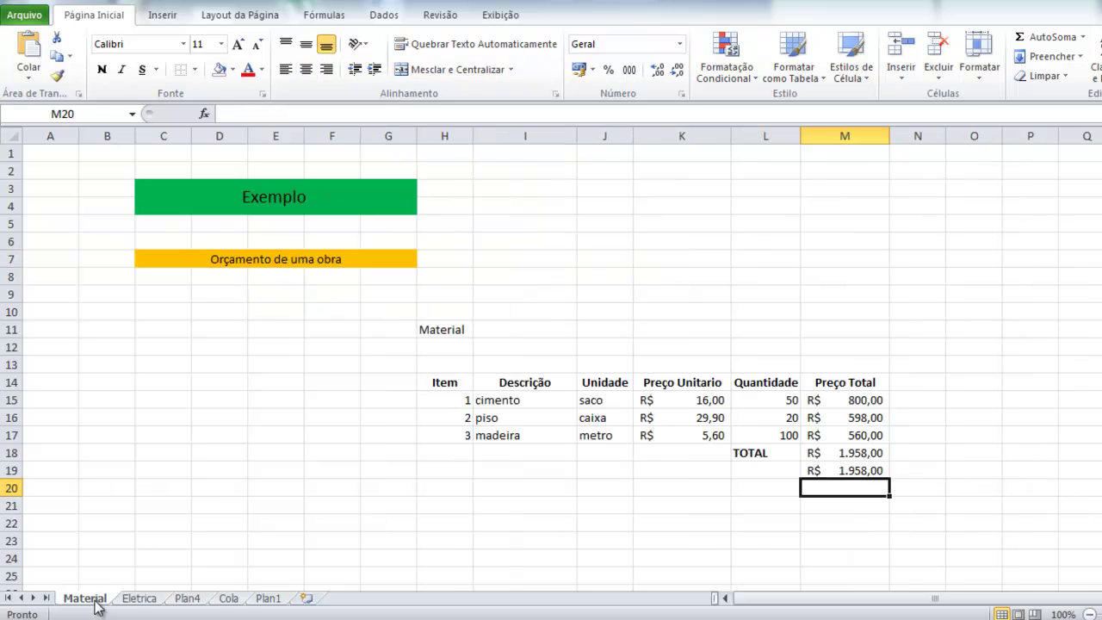
click(861, 460)
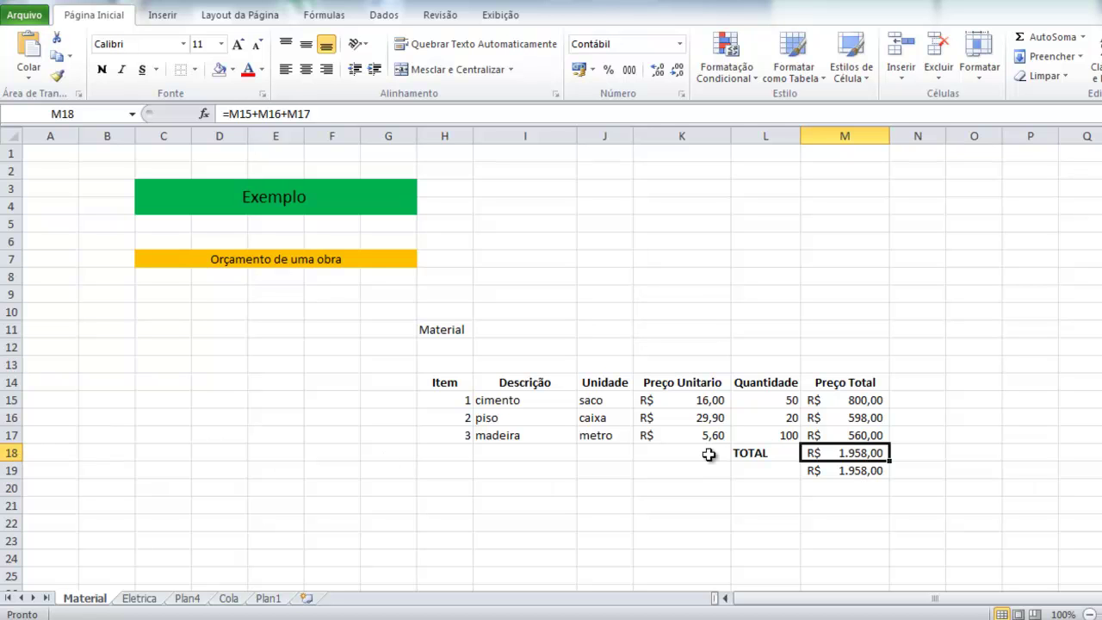
click(190, 599)
double_click(323, 294)
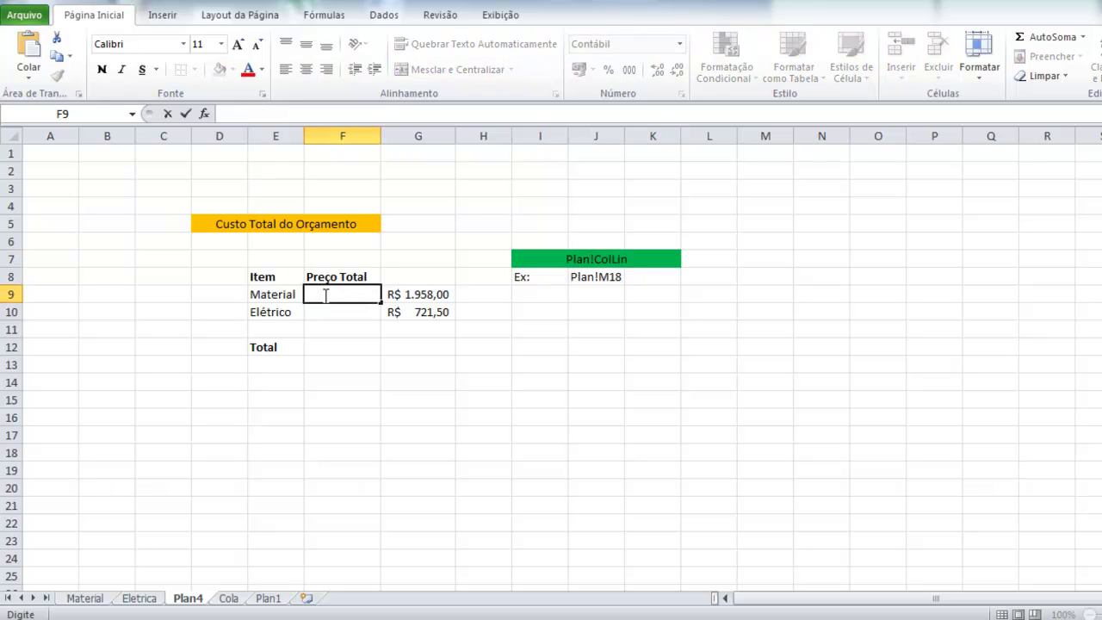
text(=Material!)
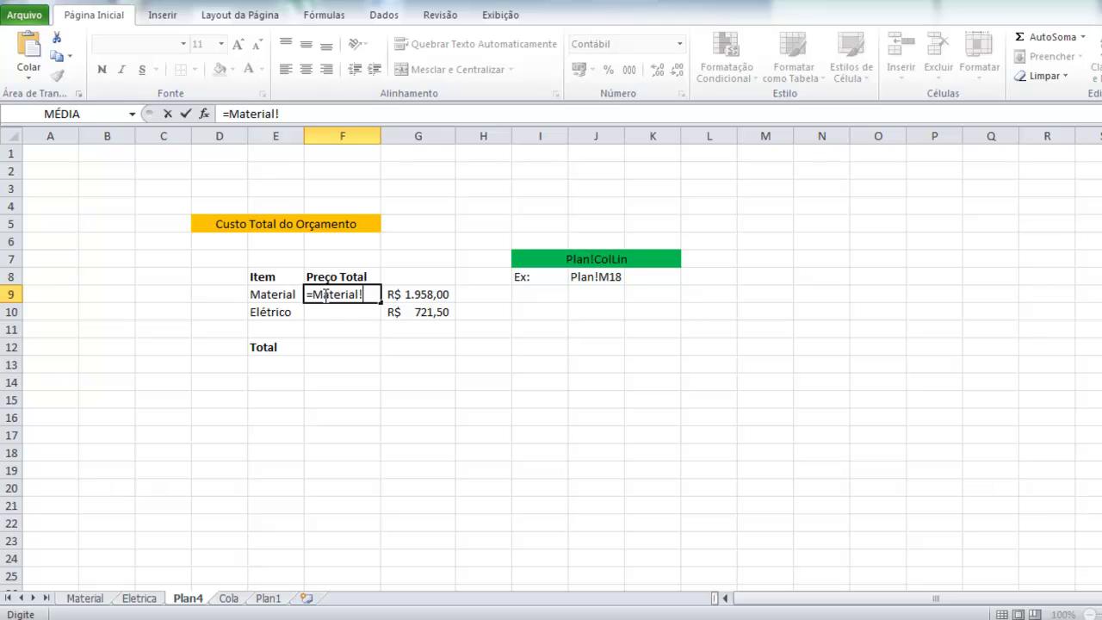
text(M18)
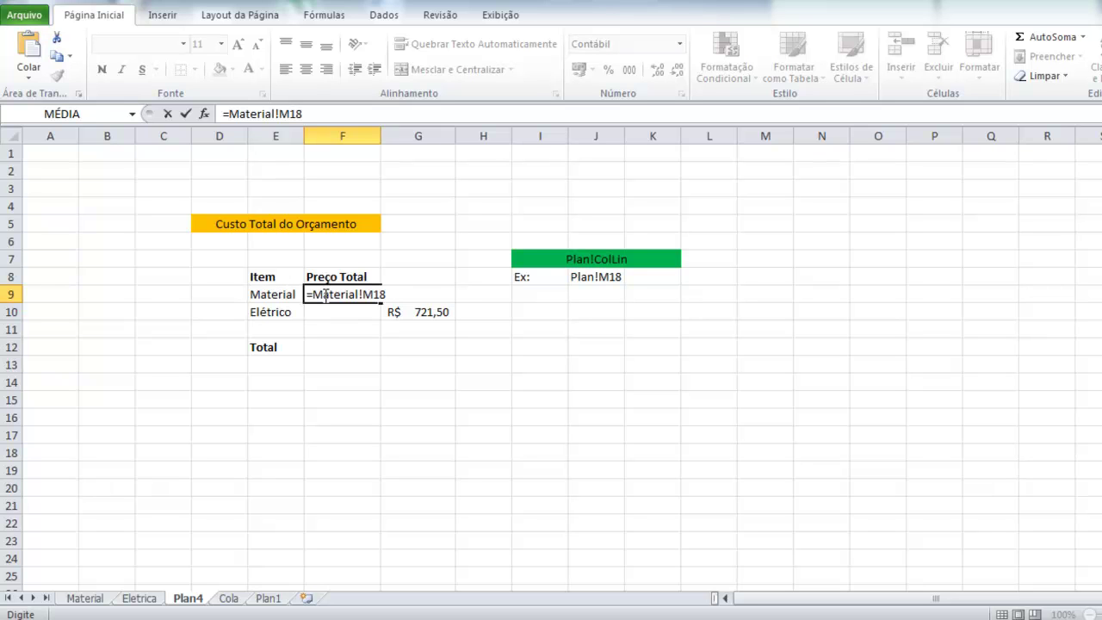
key(Return)
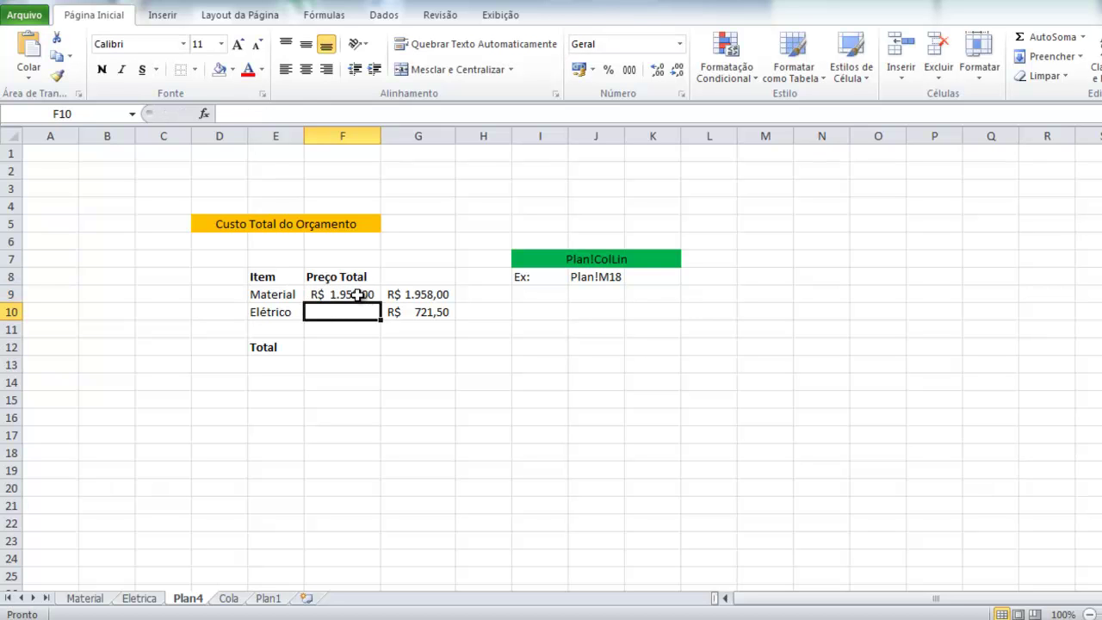
Step: Check the cell address of the Eletrica sheet's total and reference it in F10 of Plan4 with =Eletrica!H10
click(139, 598)
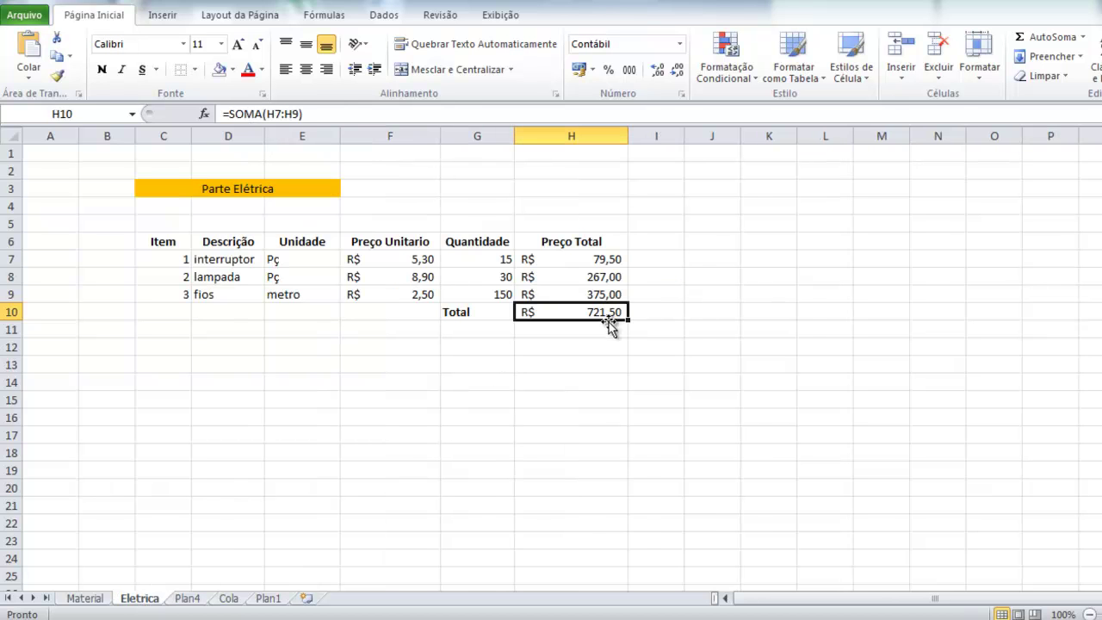
click(187, 599)
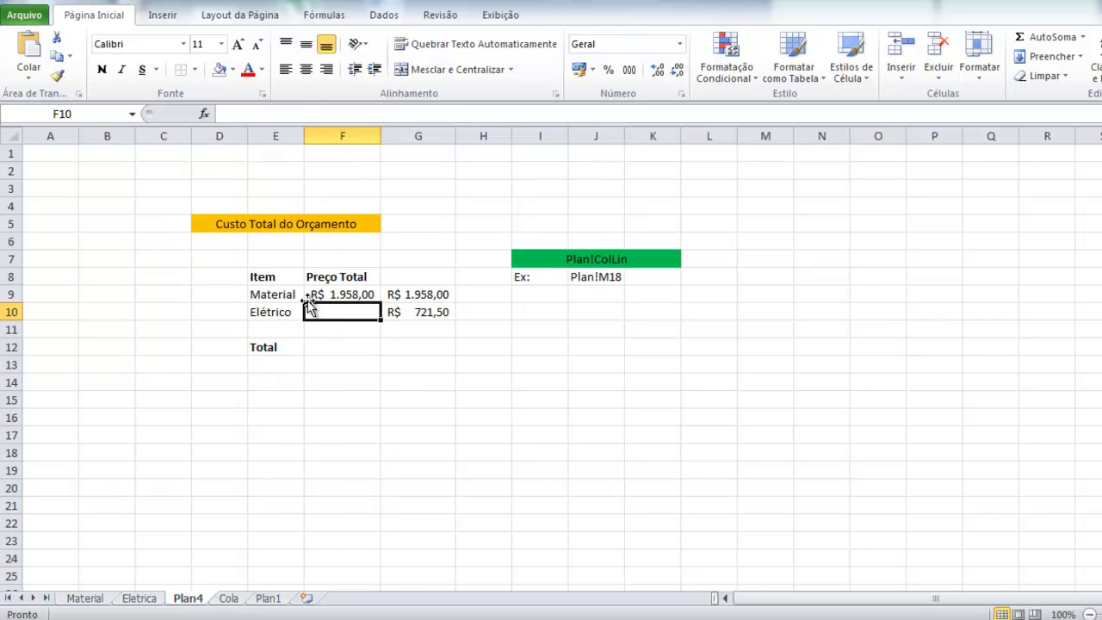
text(=)
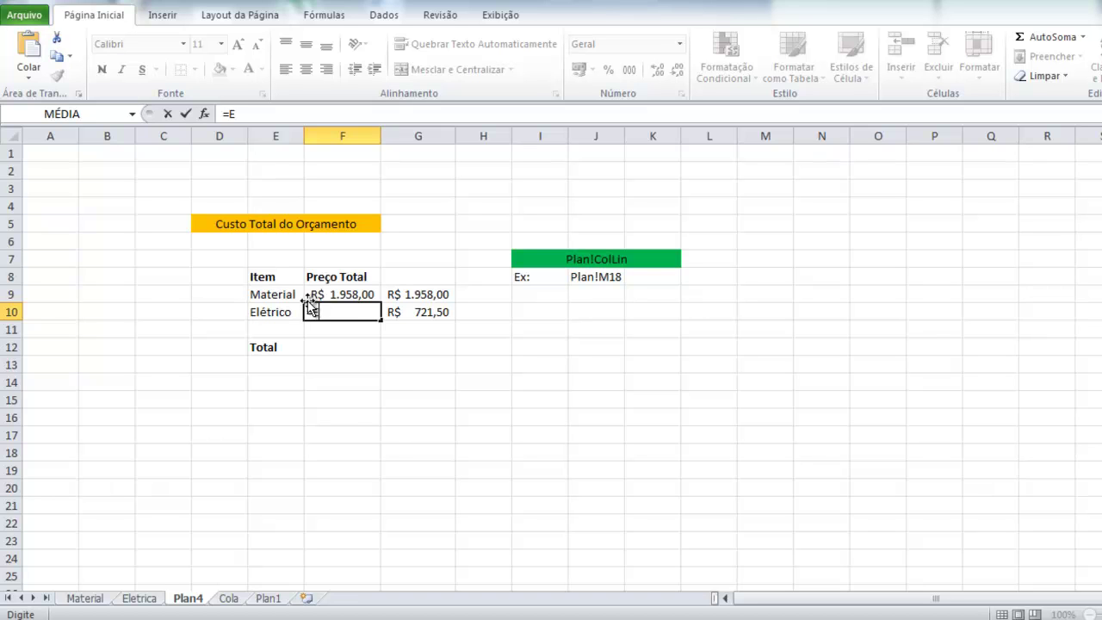
text(Ele)
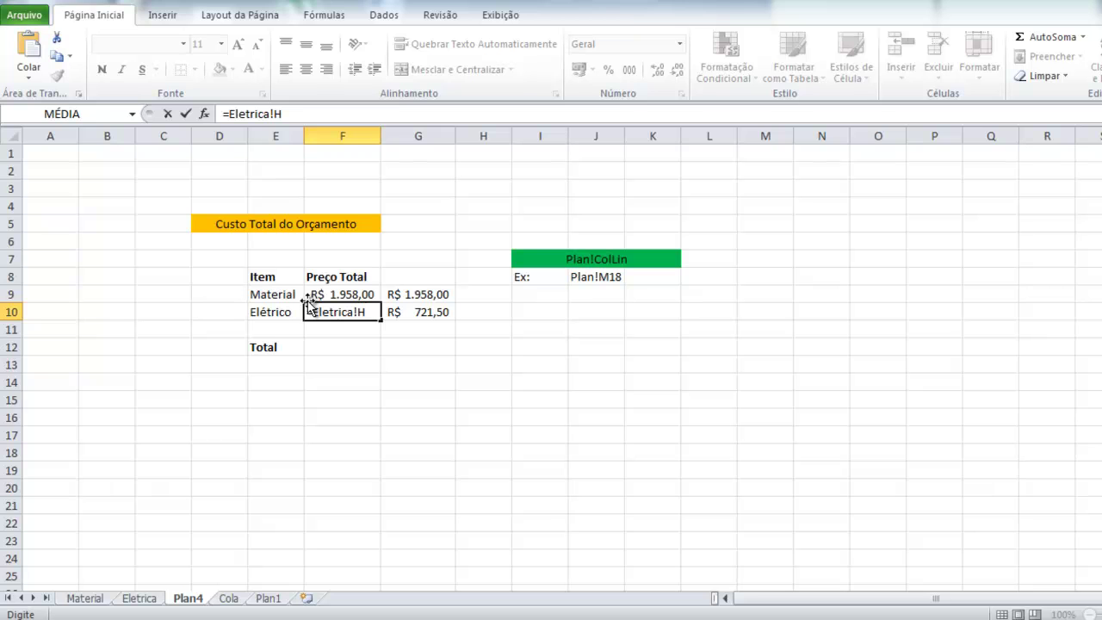
text(trica!H)
click(138, 599)
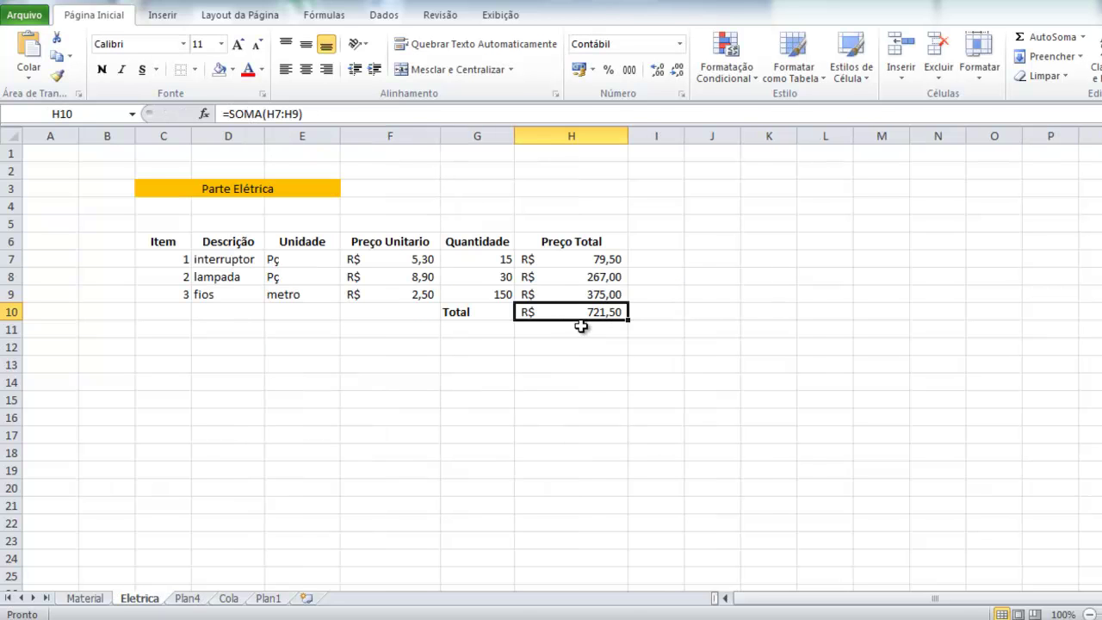
click(191, 600)
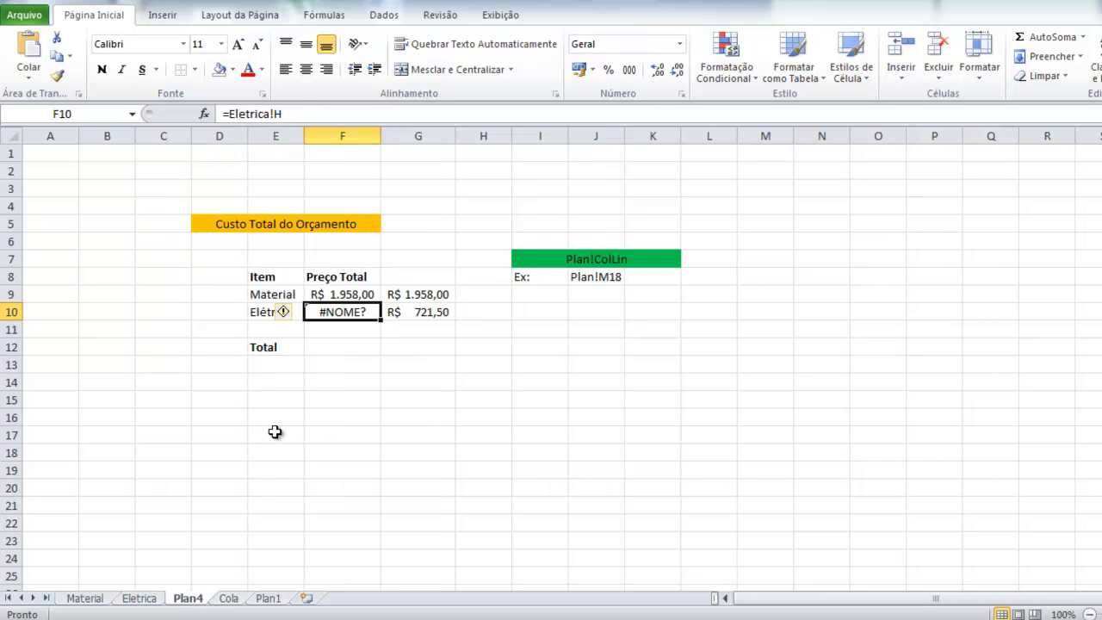
double_click(370, 312)
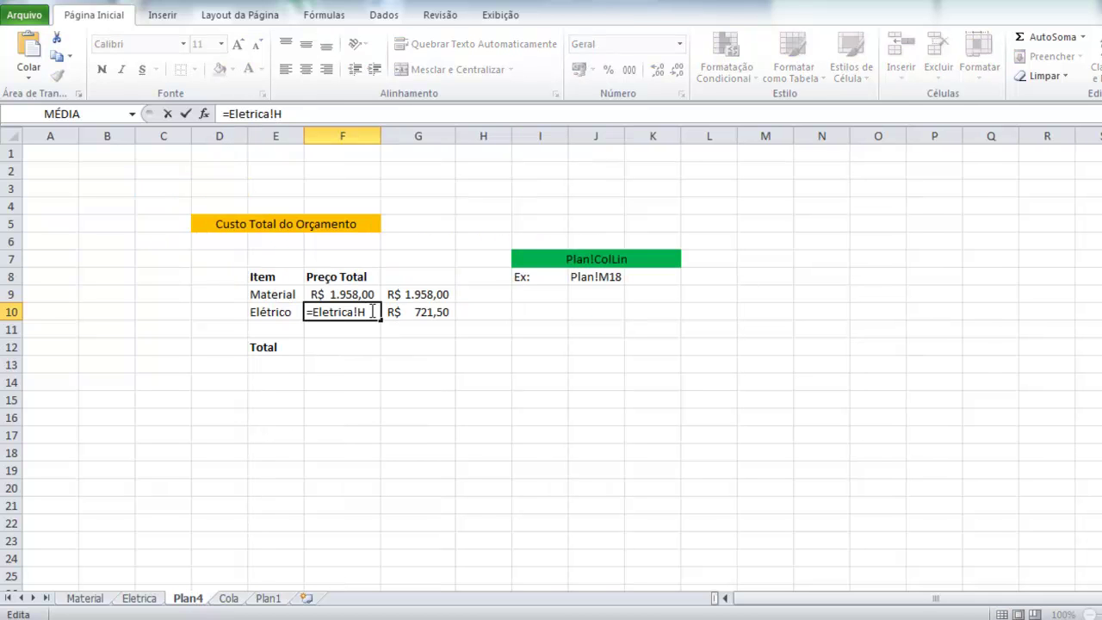
text(10)
key(Return)
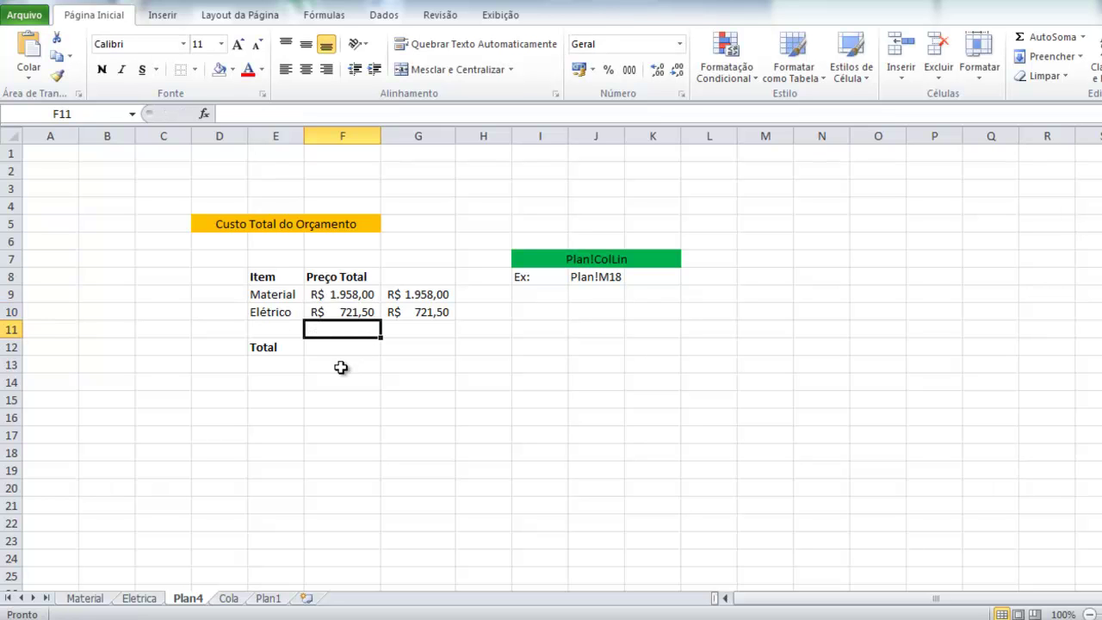
Step: Sum the material and electrical prices in the Total cell F12 of Plan4 with =SOMA(F9:F10)
click(352, 346)
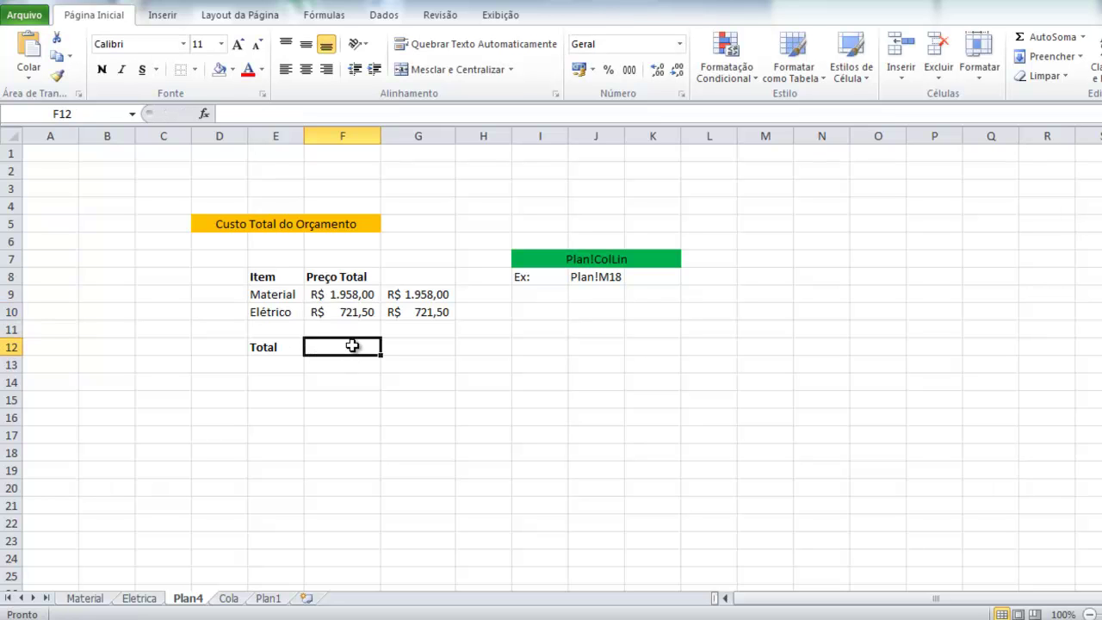
text(=soma)
double_click(345, 366)
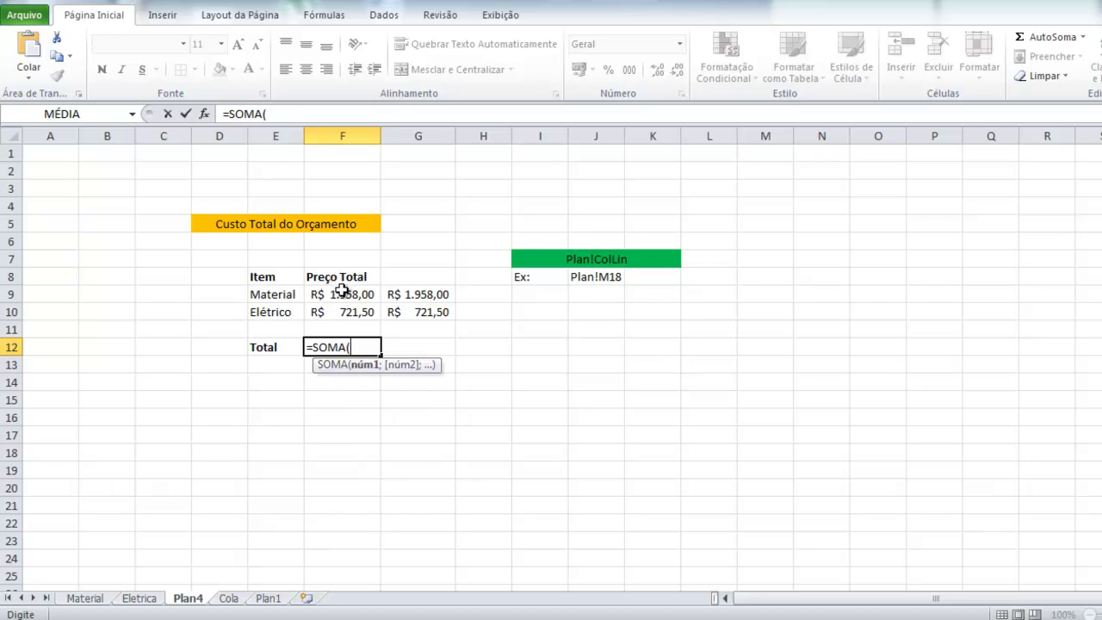
drag(343, 291, 355, 312)
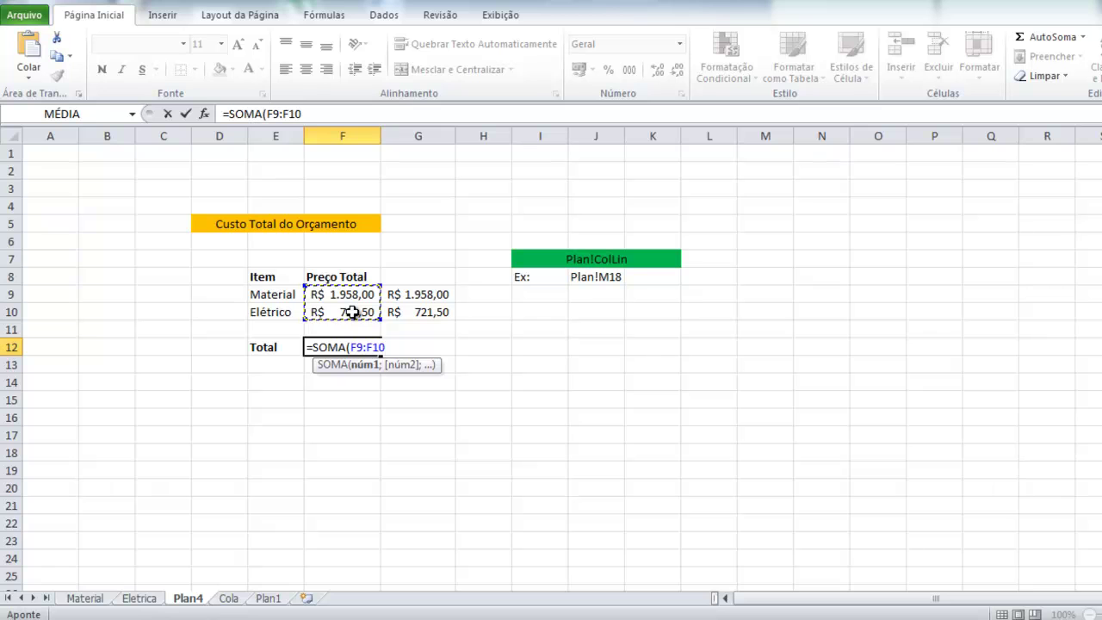
text())
key(Return)
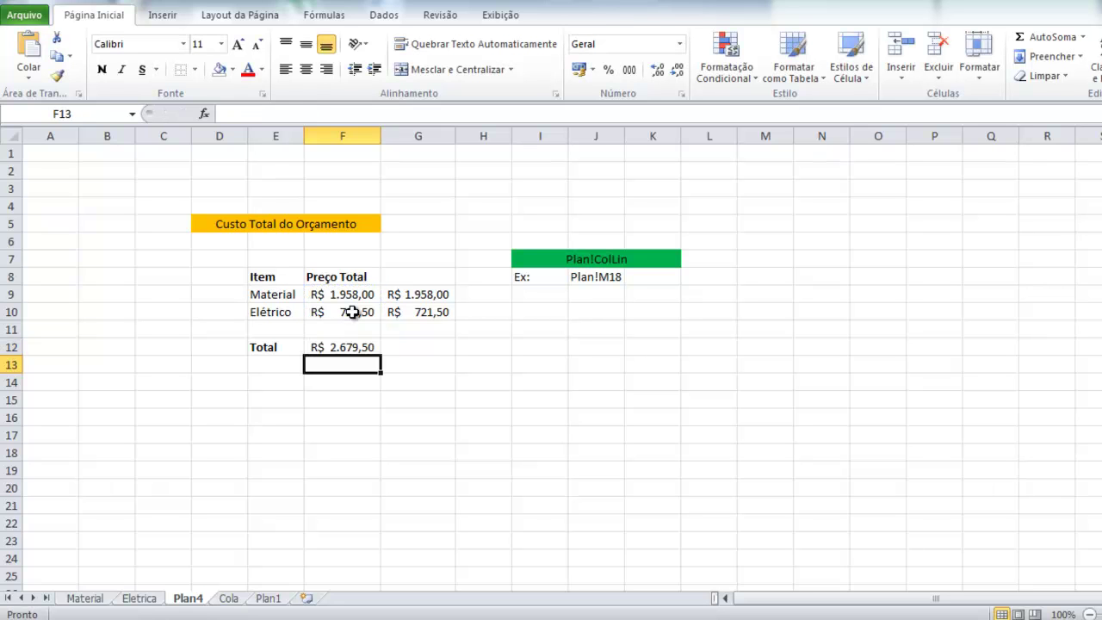
click(337, 348)
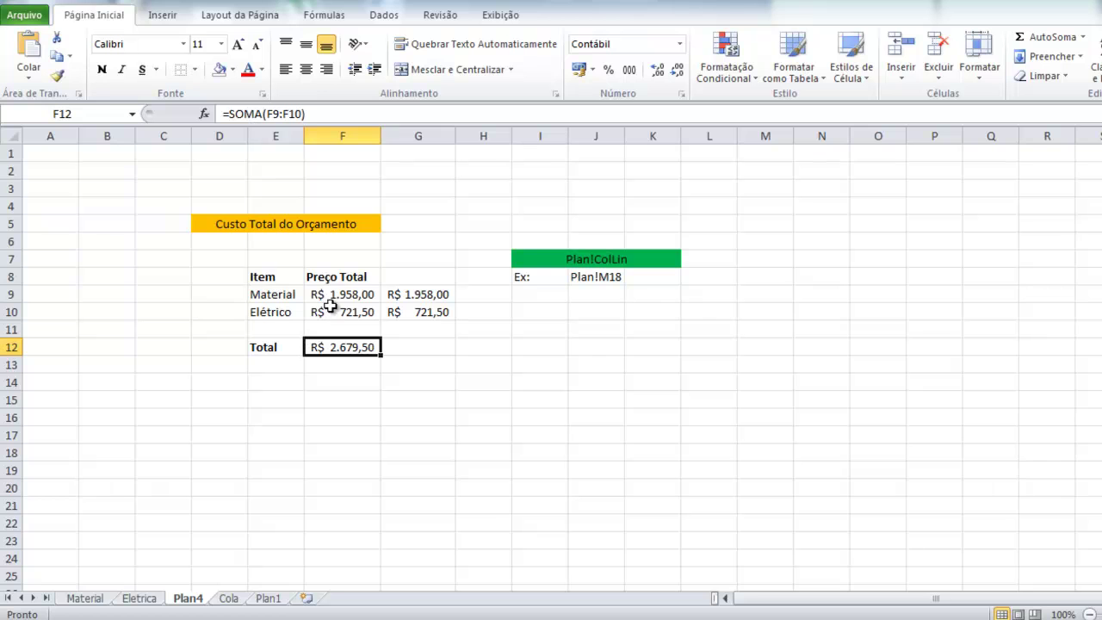
Step: Set the interruptor's unit price in F7 of the Eletrica sheet to 9,30 and check the linked total on Plan4
click(151, 599)
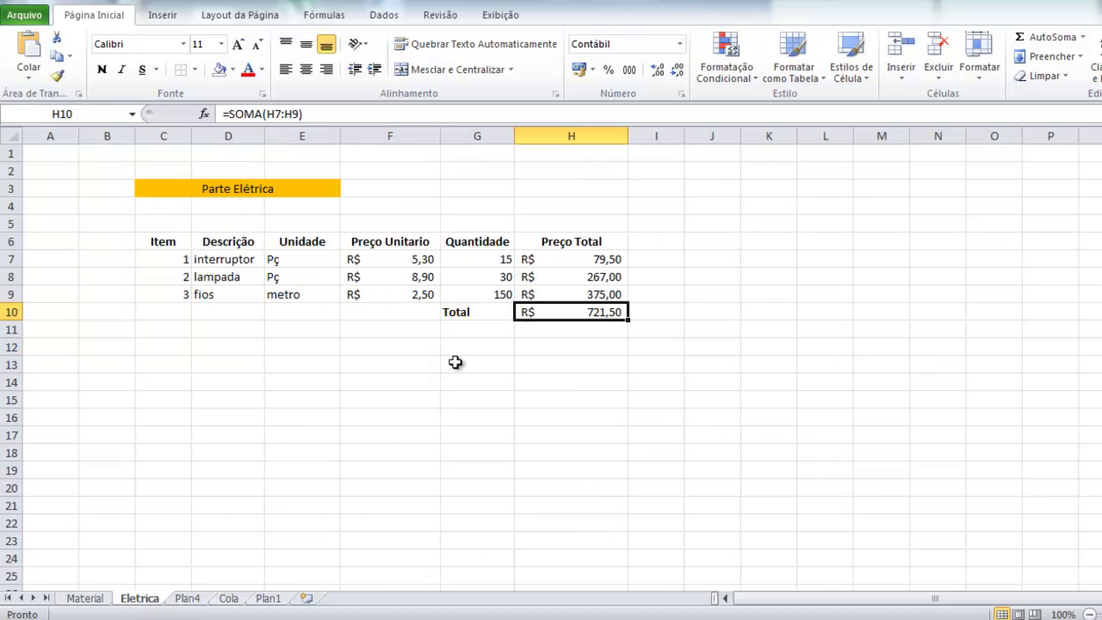
click(187, 598)
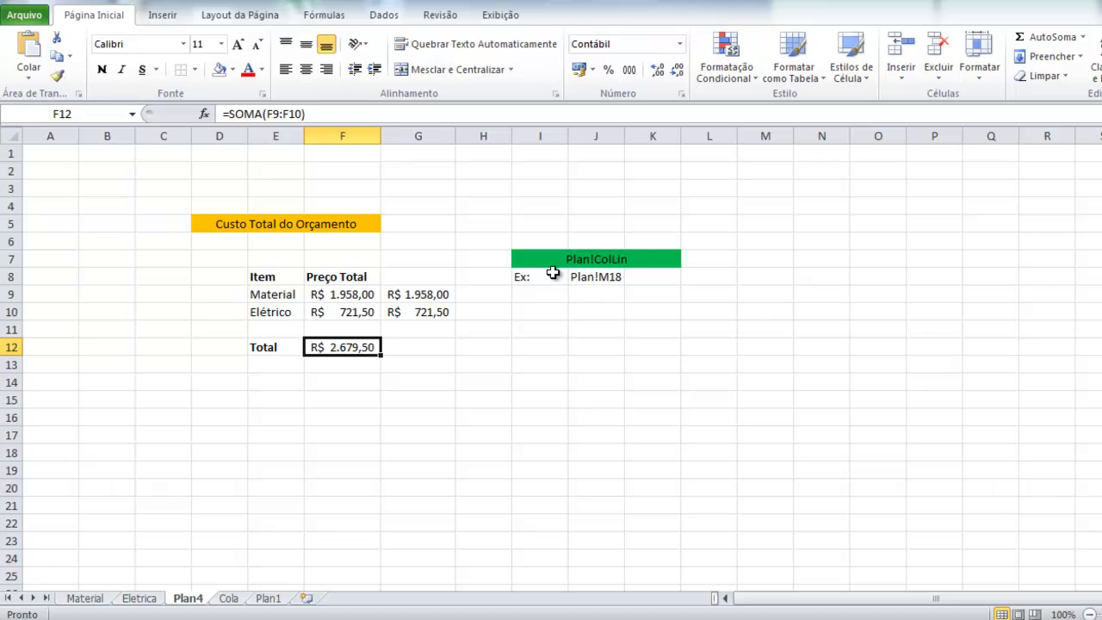
click(140, 598)
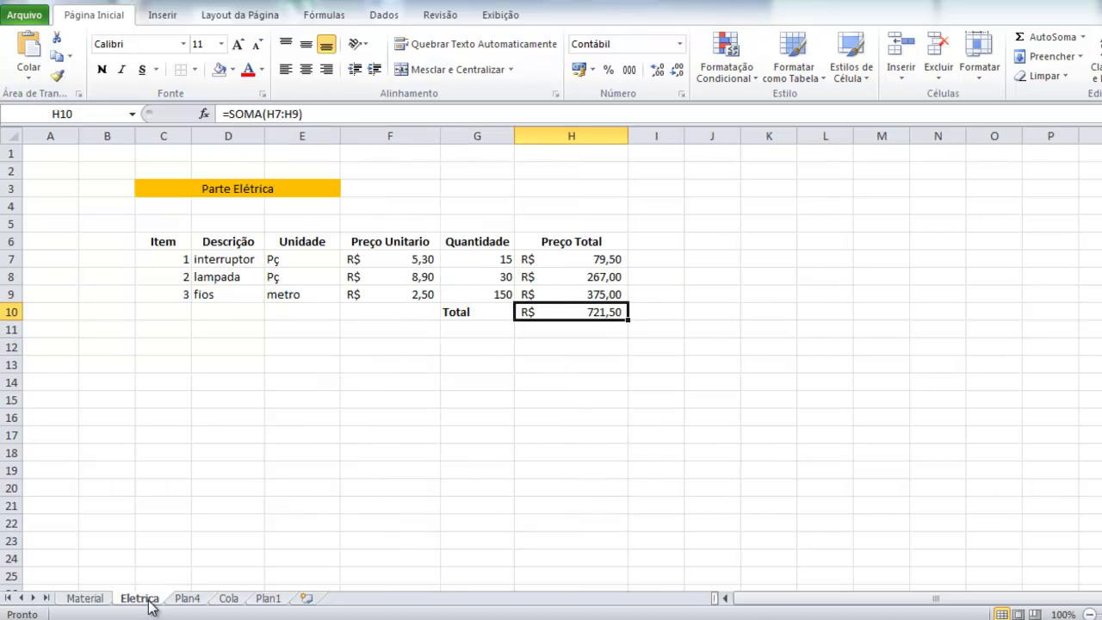
double_click(427, 258)
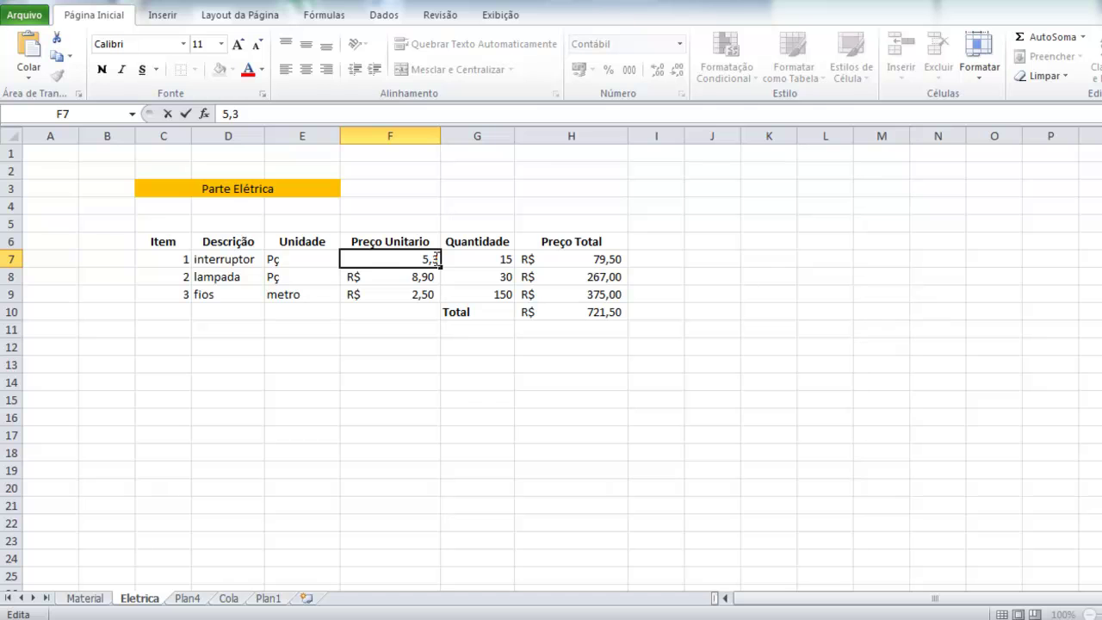
key(Return)
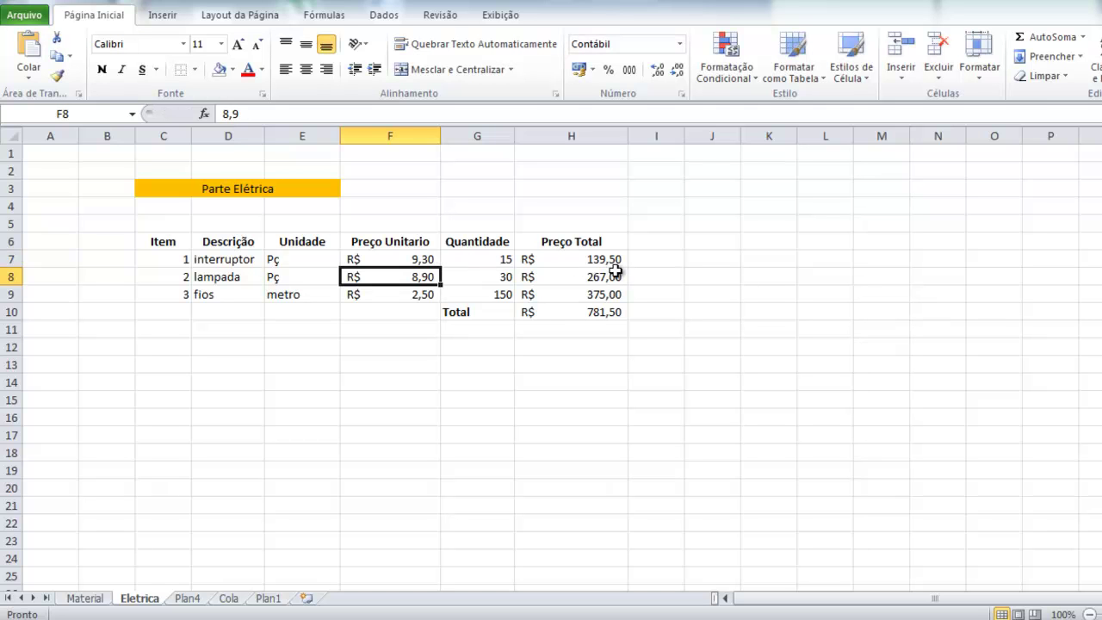
click(191, 598)
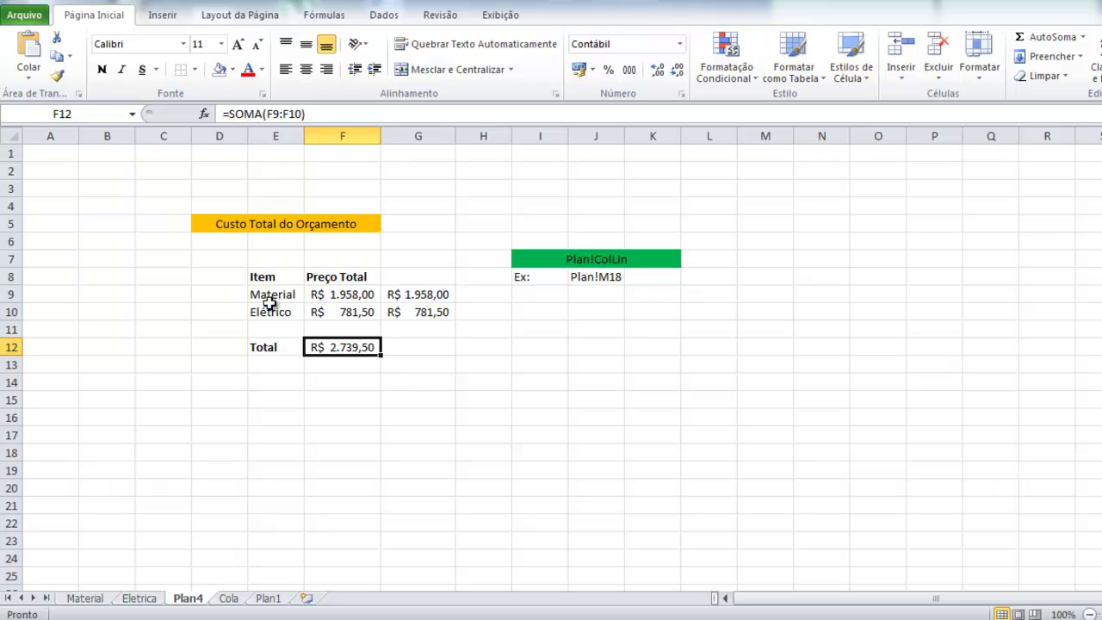
Step: Review the Eletrica, Material, Plan4 and Cola sheets to see how the budget is spread across the workbook
click(140, 598)
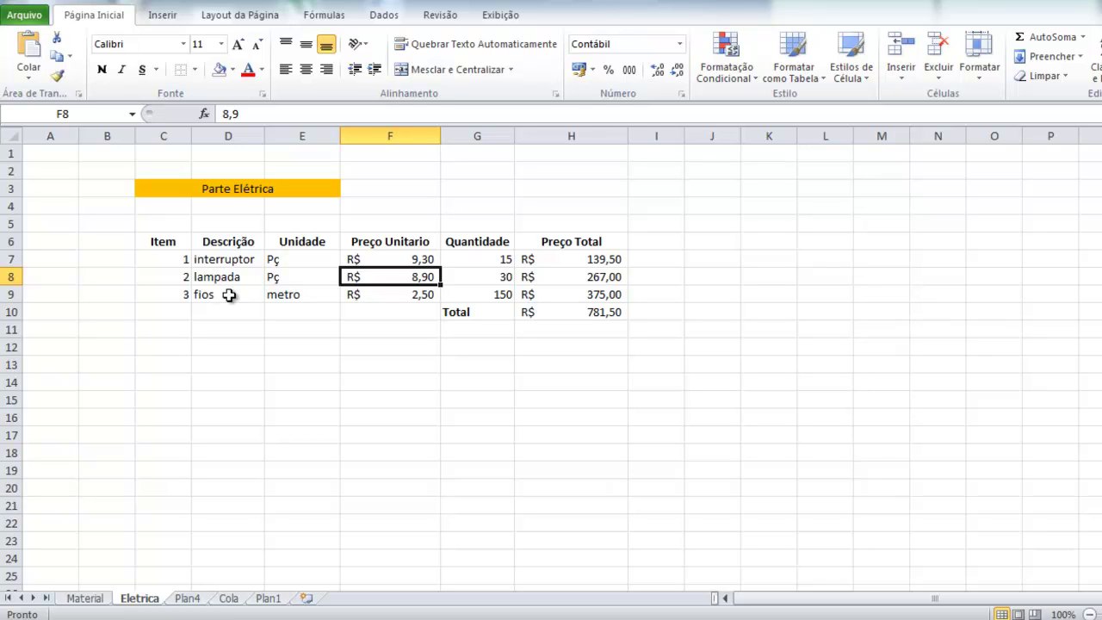
click(187, 601)
click(145, 600)
click(83, 600)
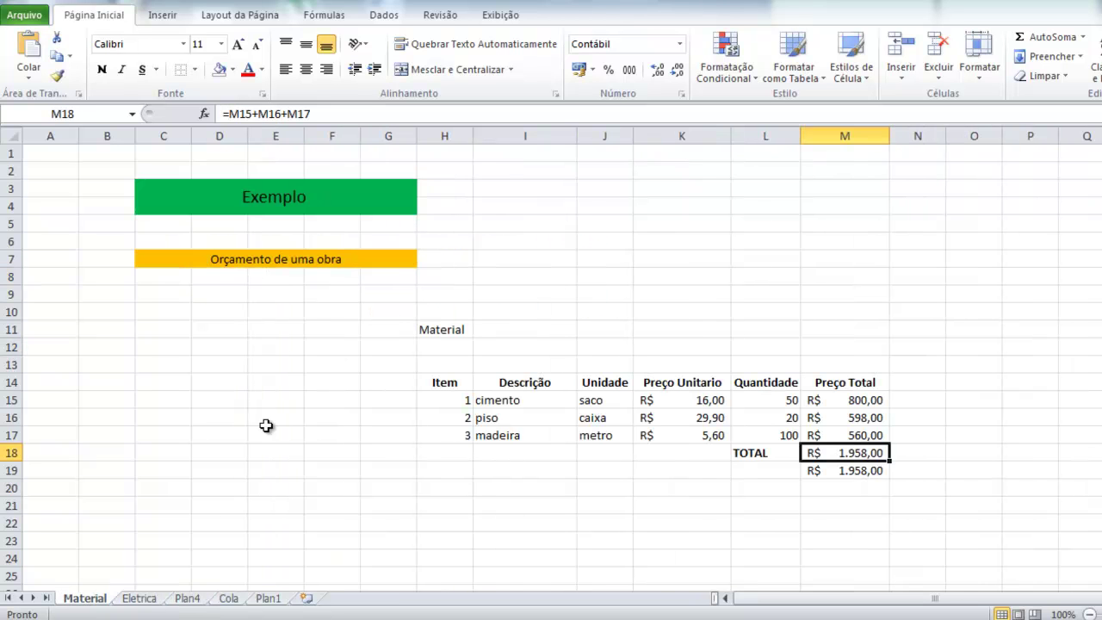
click(145, 601)
click(187, 600)
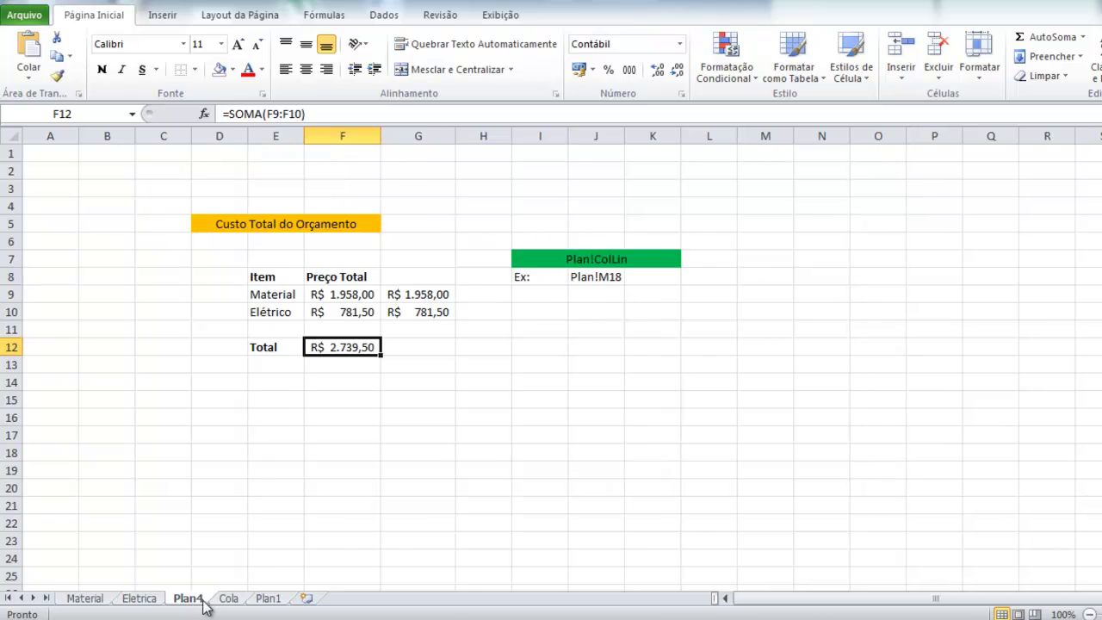
click(226, 601)
click(186, 600)
click(143, 601)
click(106, 600)
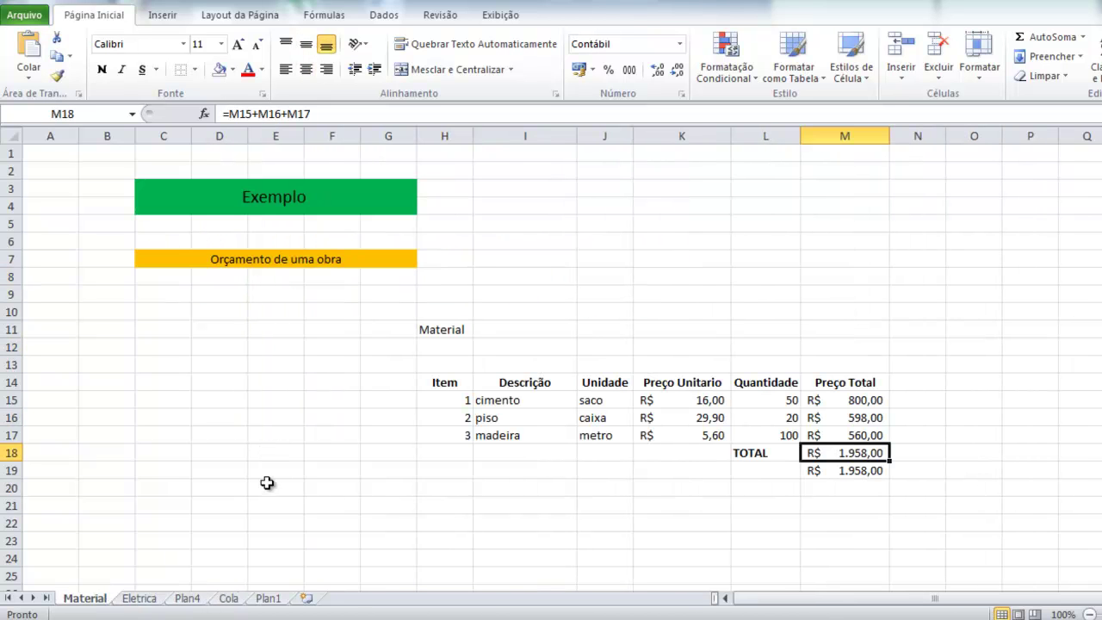
Step: Copy the range H2:L19 with the "Conhecendo o Excel" content from the Plan1 sheet
click(266, 599)
scroll(388, 457, up, 15)
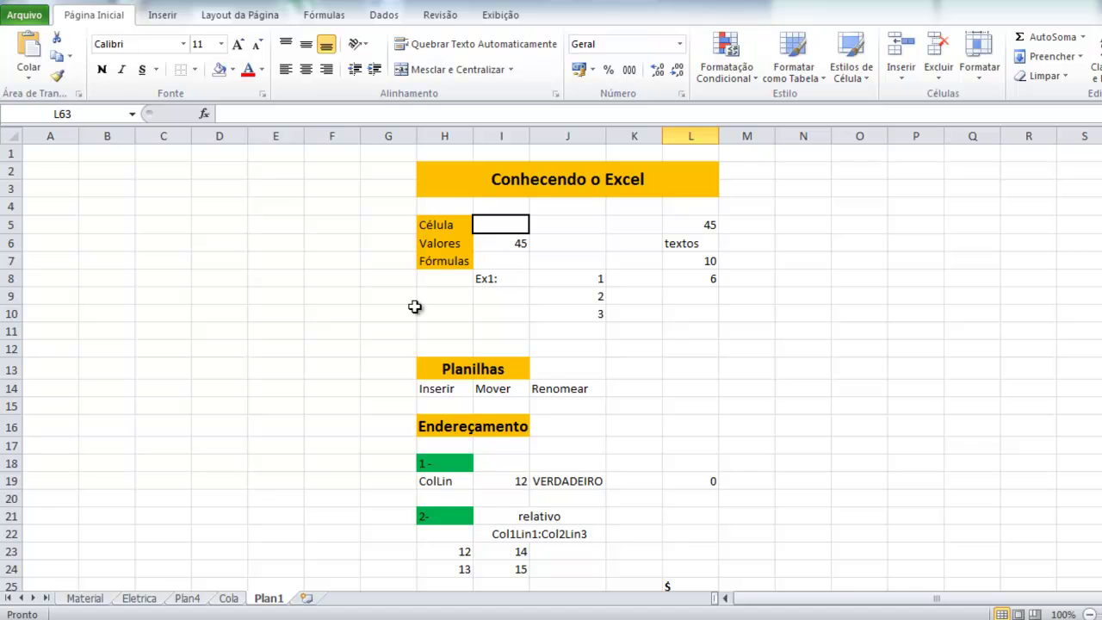
drag(425, 171, 640, 485)
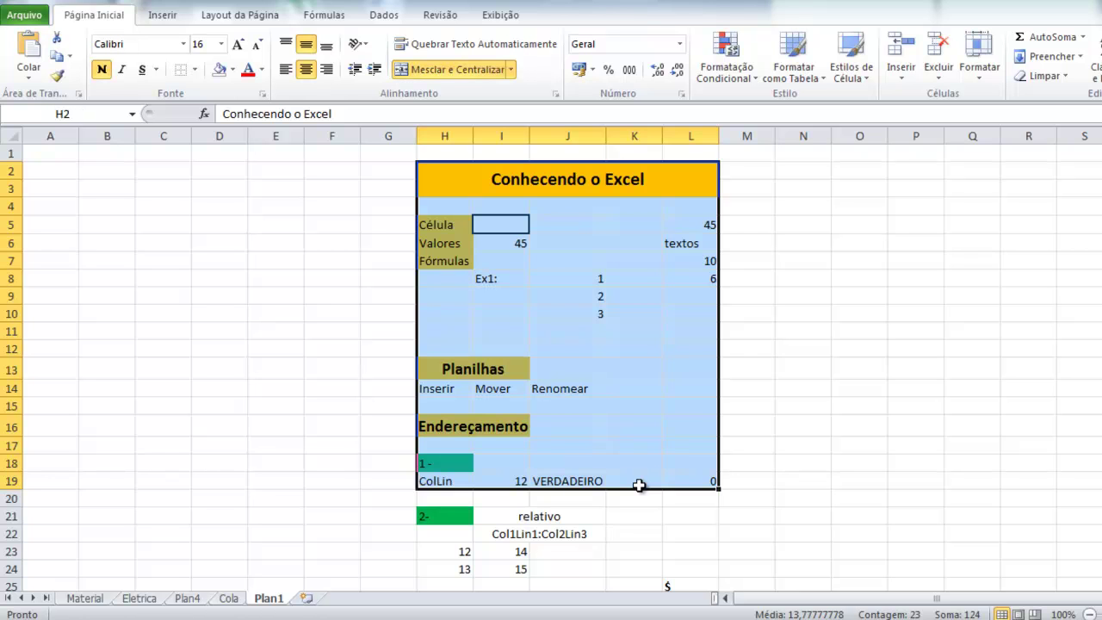
key(ctrl+c)
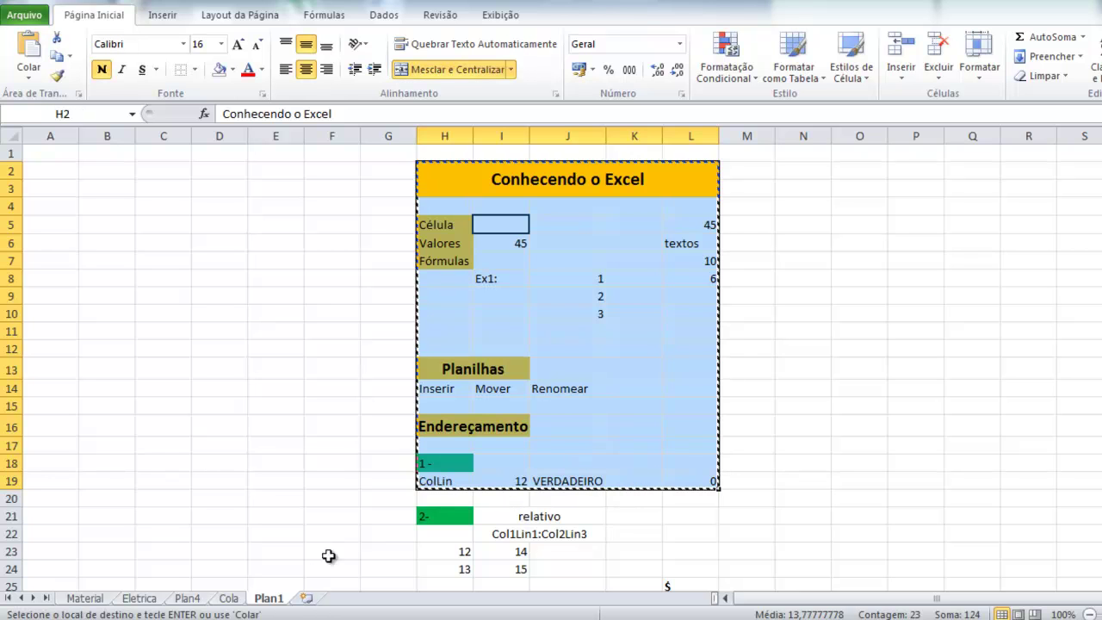
Step: Paste the copied range at D4 of the Cola sheet using Paste Special with the Tudo option and no operation
click(228, 598)
drag(200, 201, 344, 312)
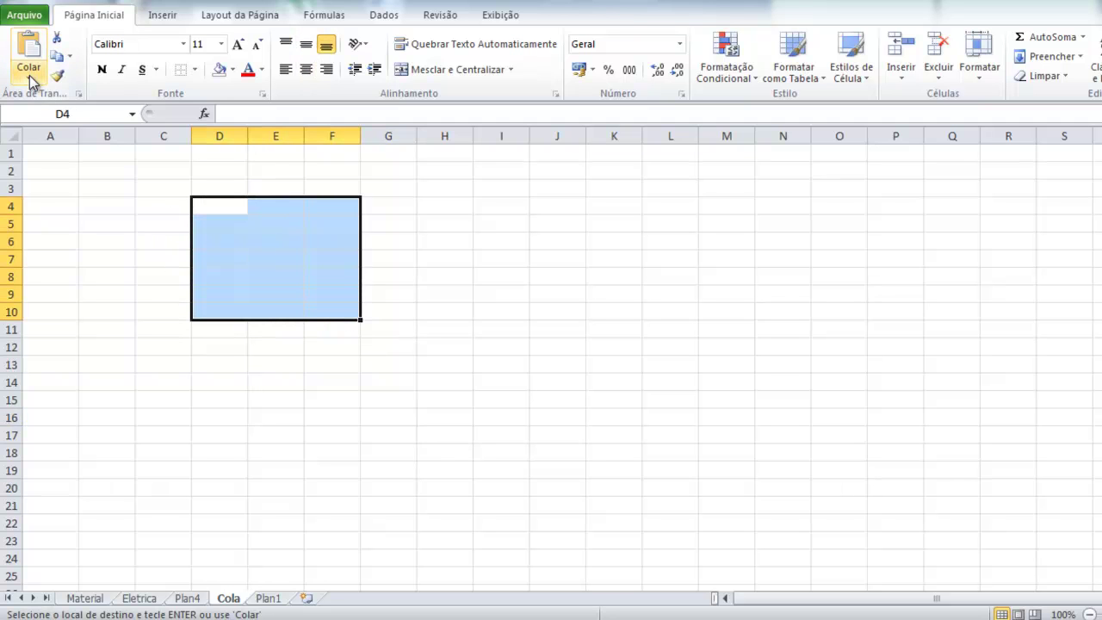
click(29, 76)
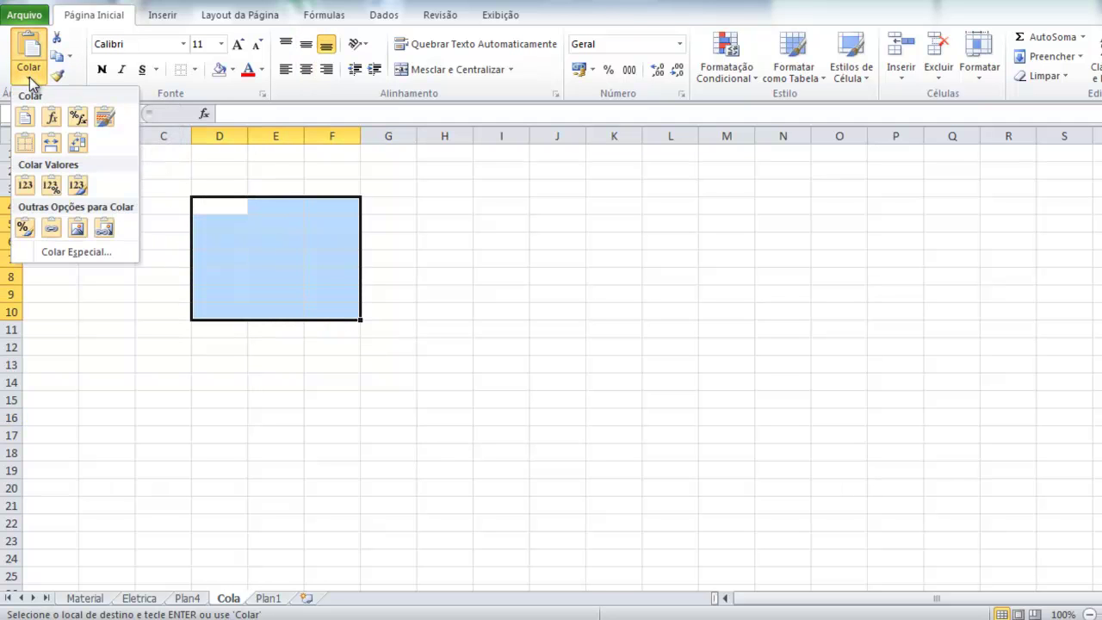
click(85, 253)
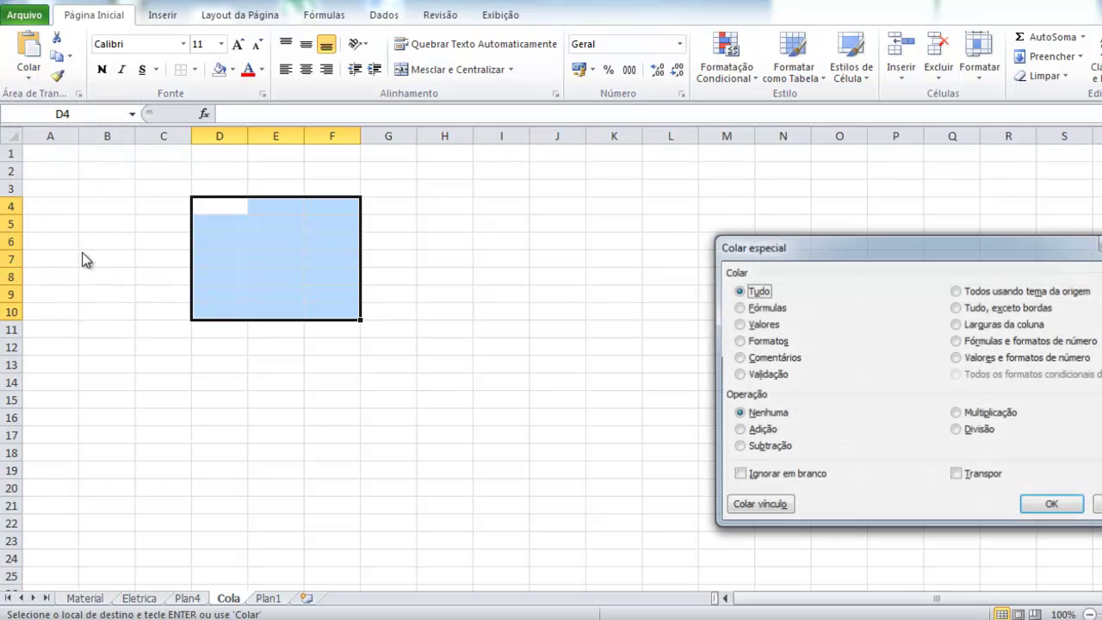
drag(859, 248, 626, 189)
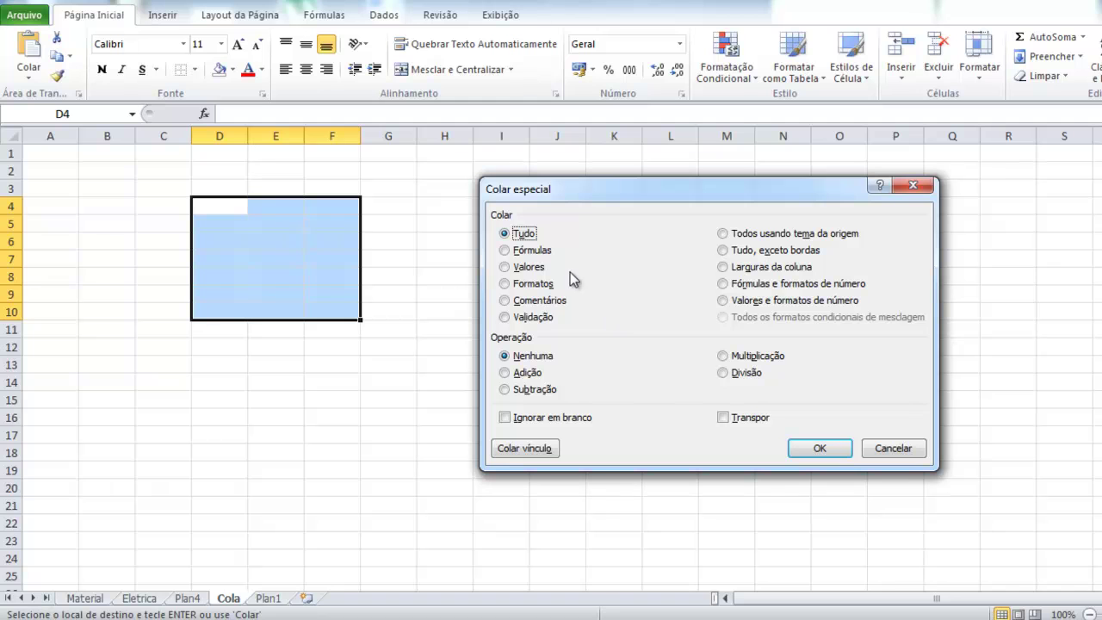
click(505, 250)
click(505, 268)
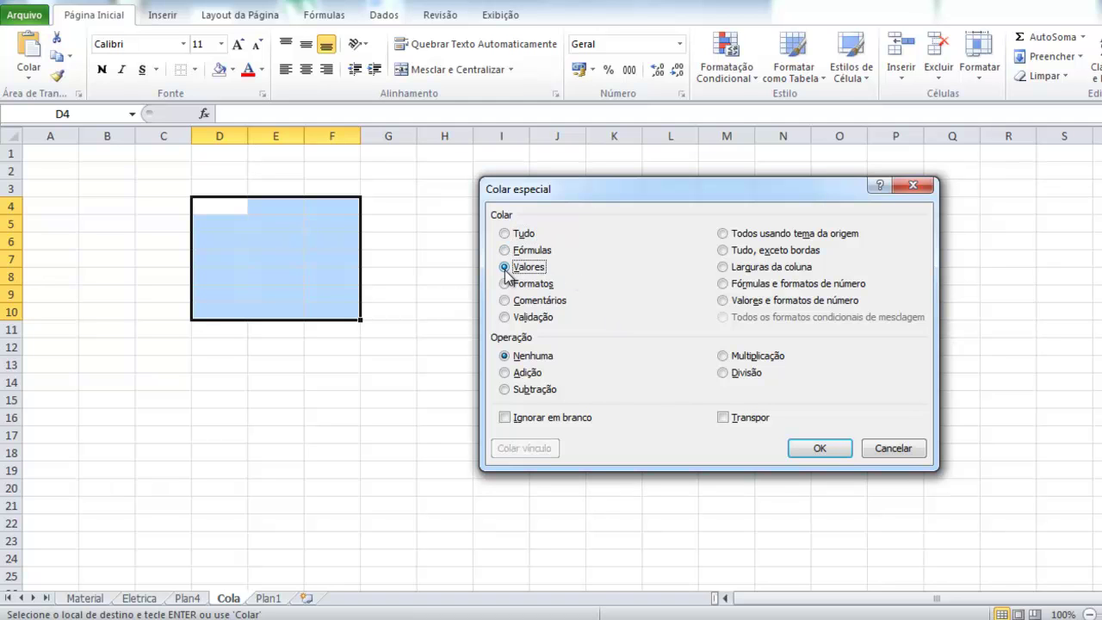
click(504, 233)
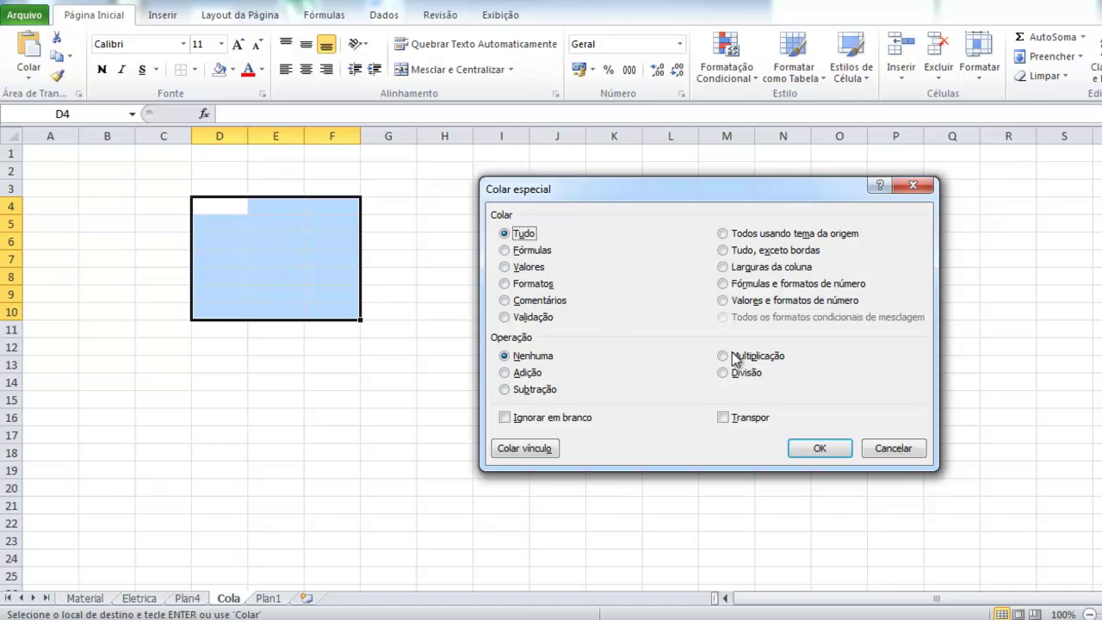
click(819, 449)
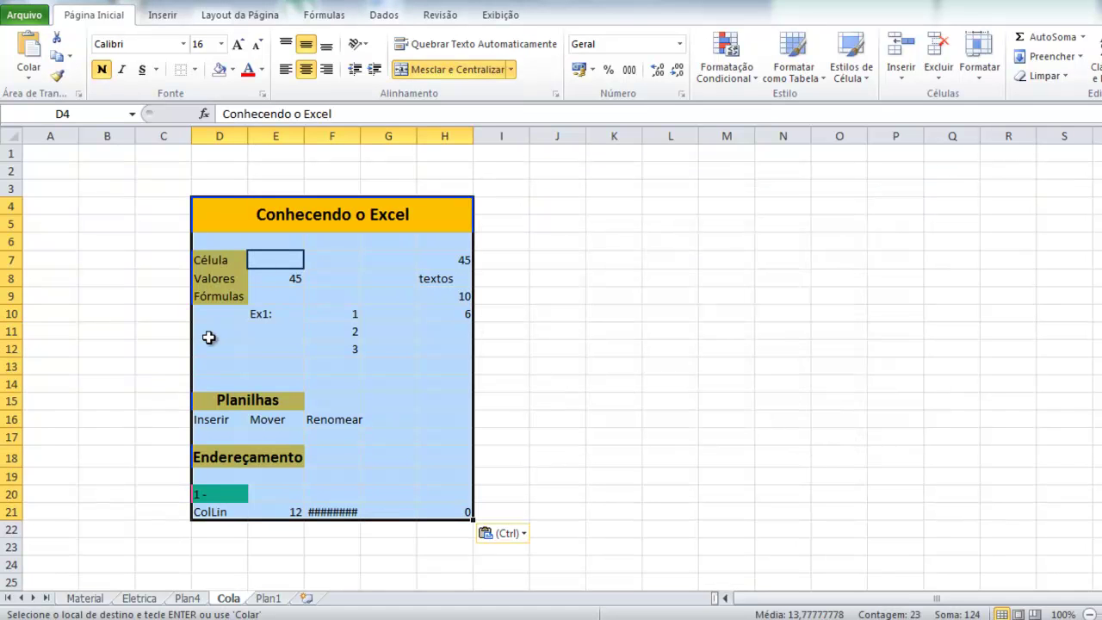
click(189, 598)
click(138, 597)
click(95, 598)
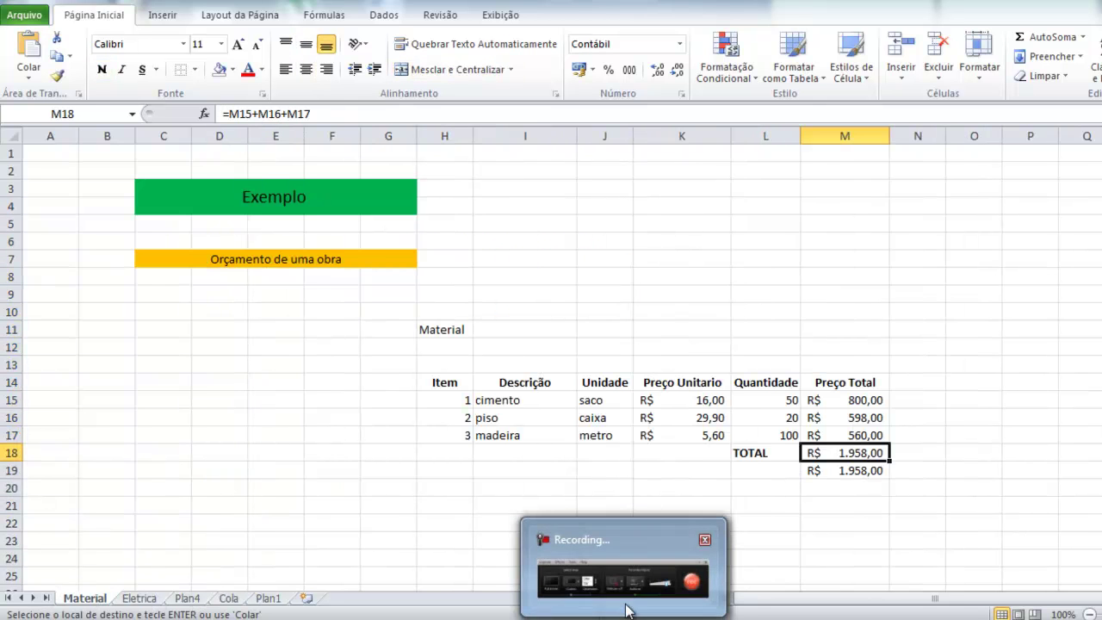
click(627, 606)
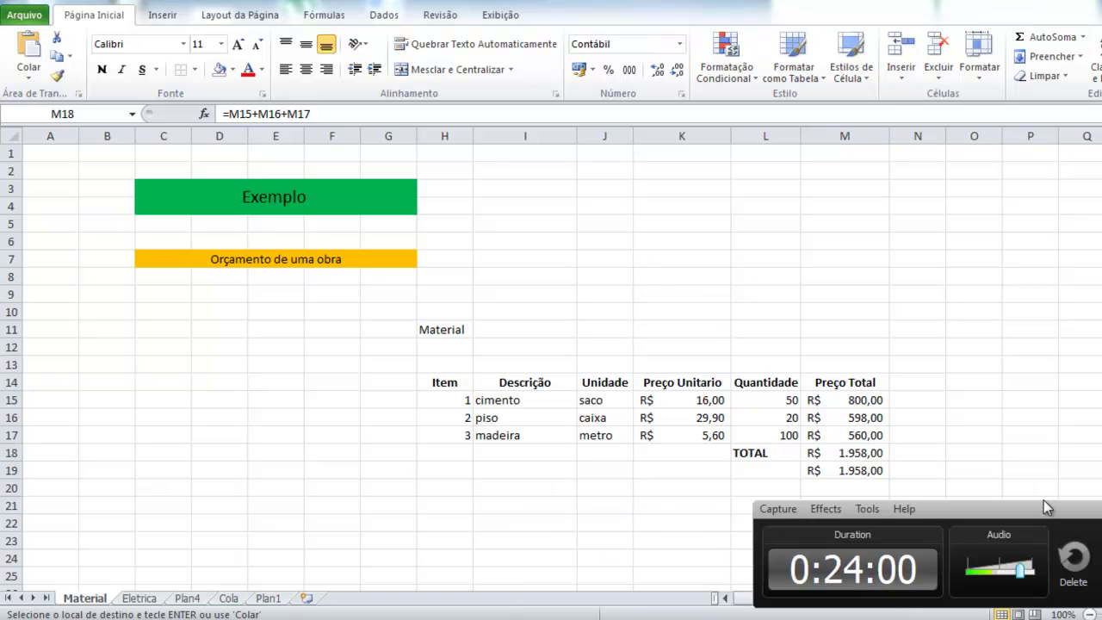
click(627, 606)
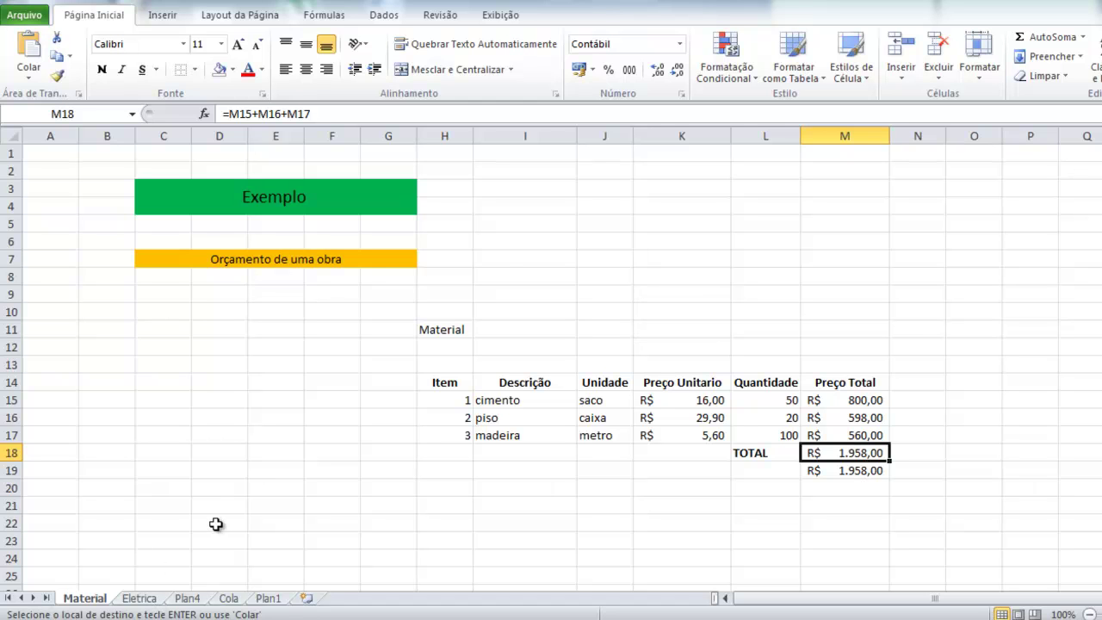
click(149, 600)
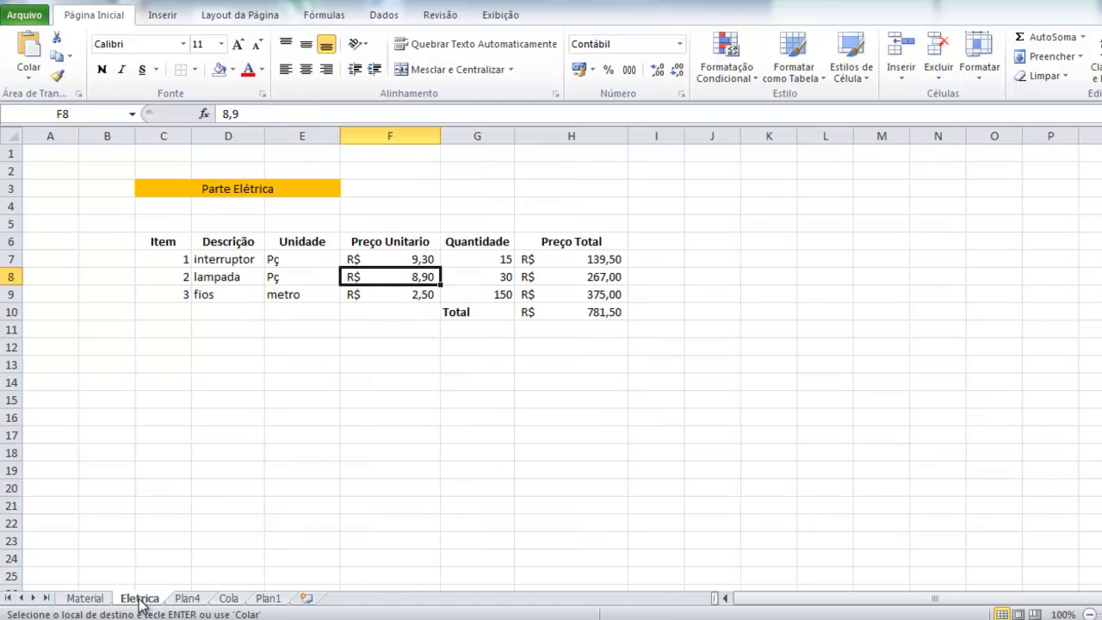
click(187, 598)
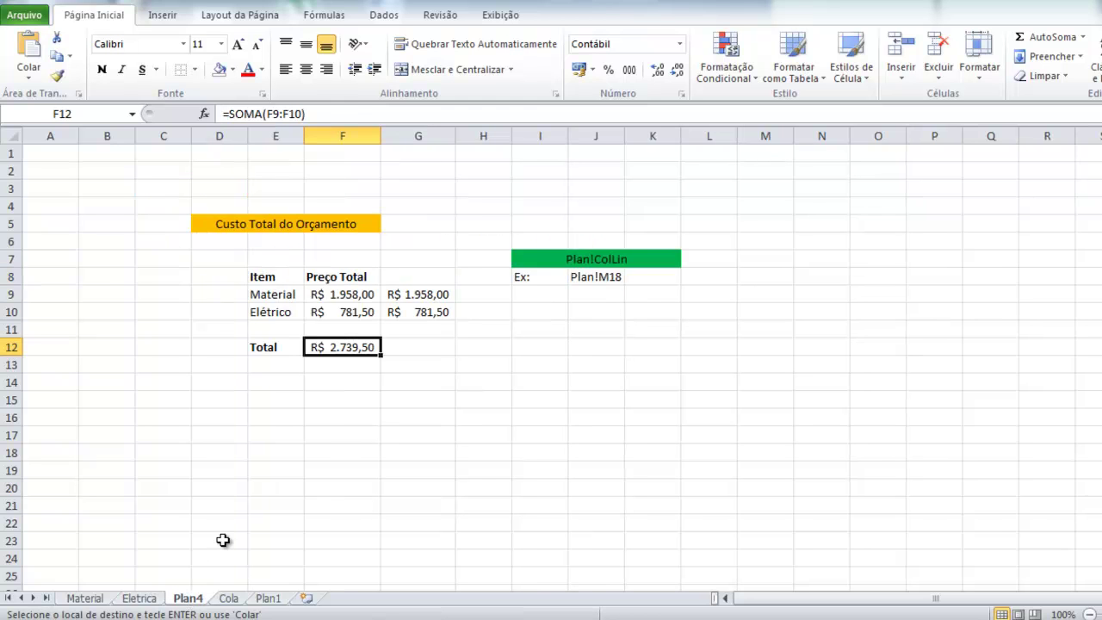